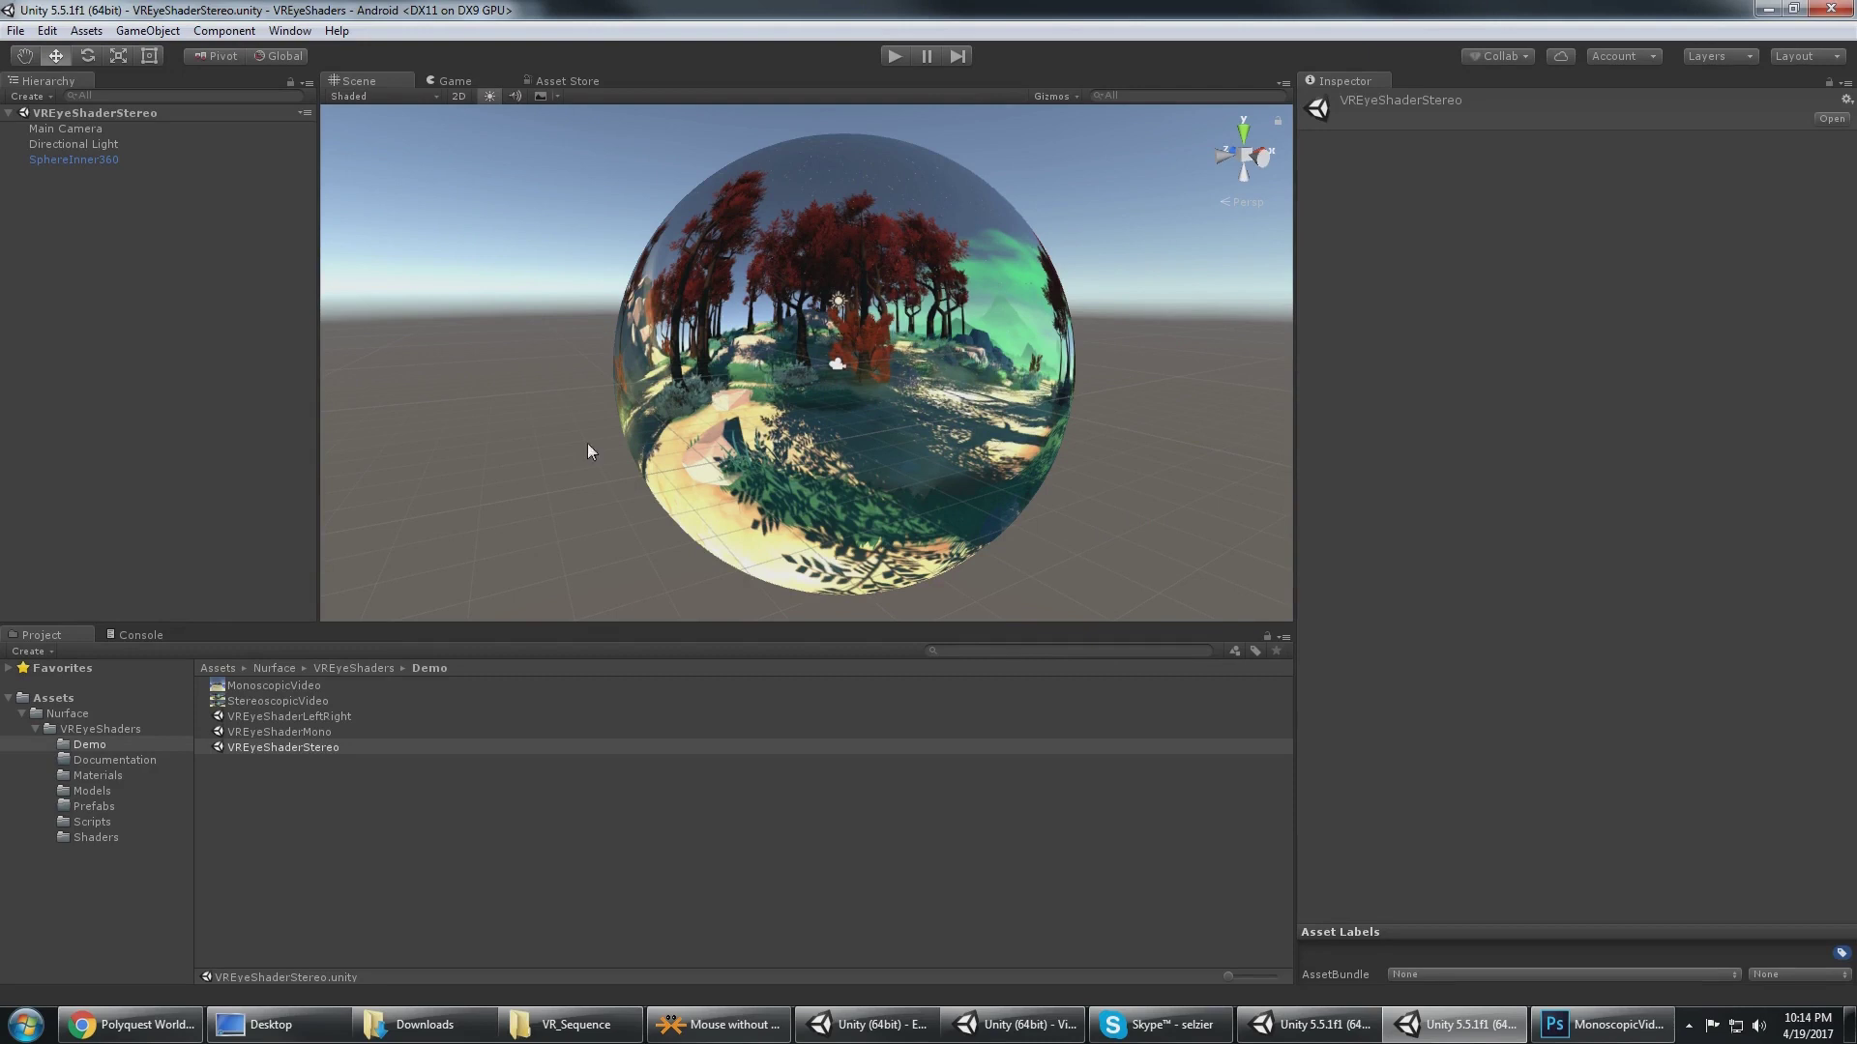
- Open the Shaders folder and inspect the base texture choices of SphereInner360's matStereoscopic material without changing the texture
left_click(137, 259)
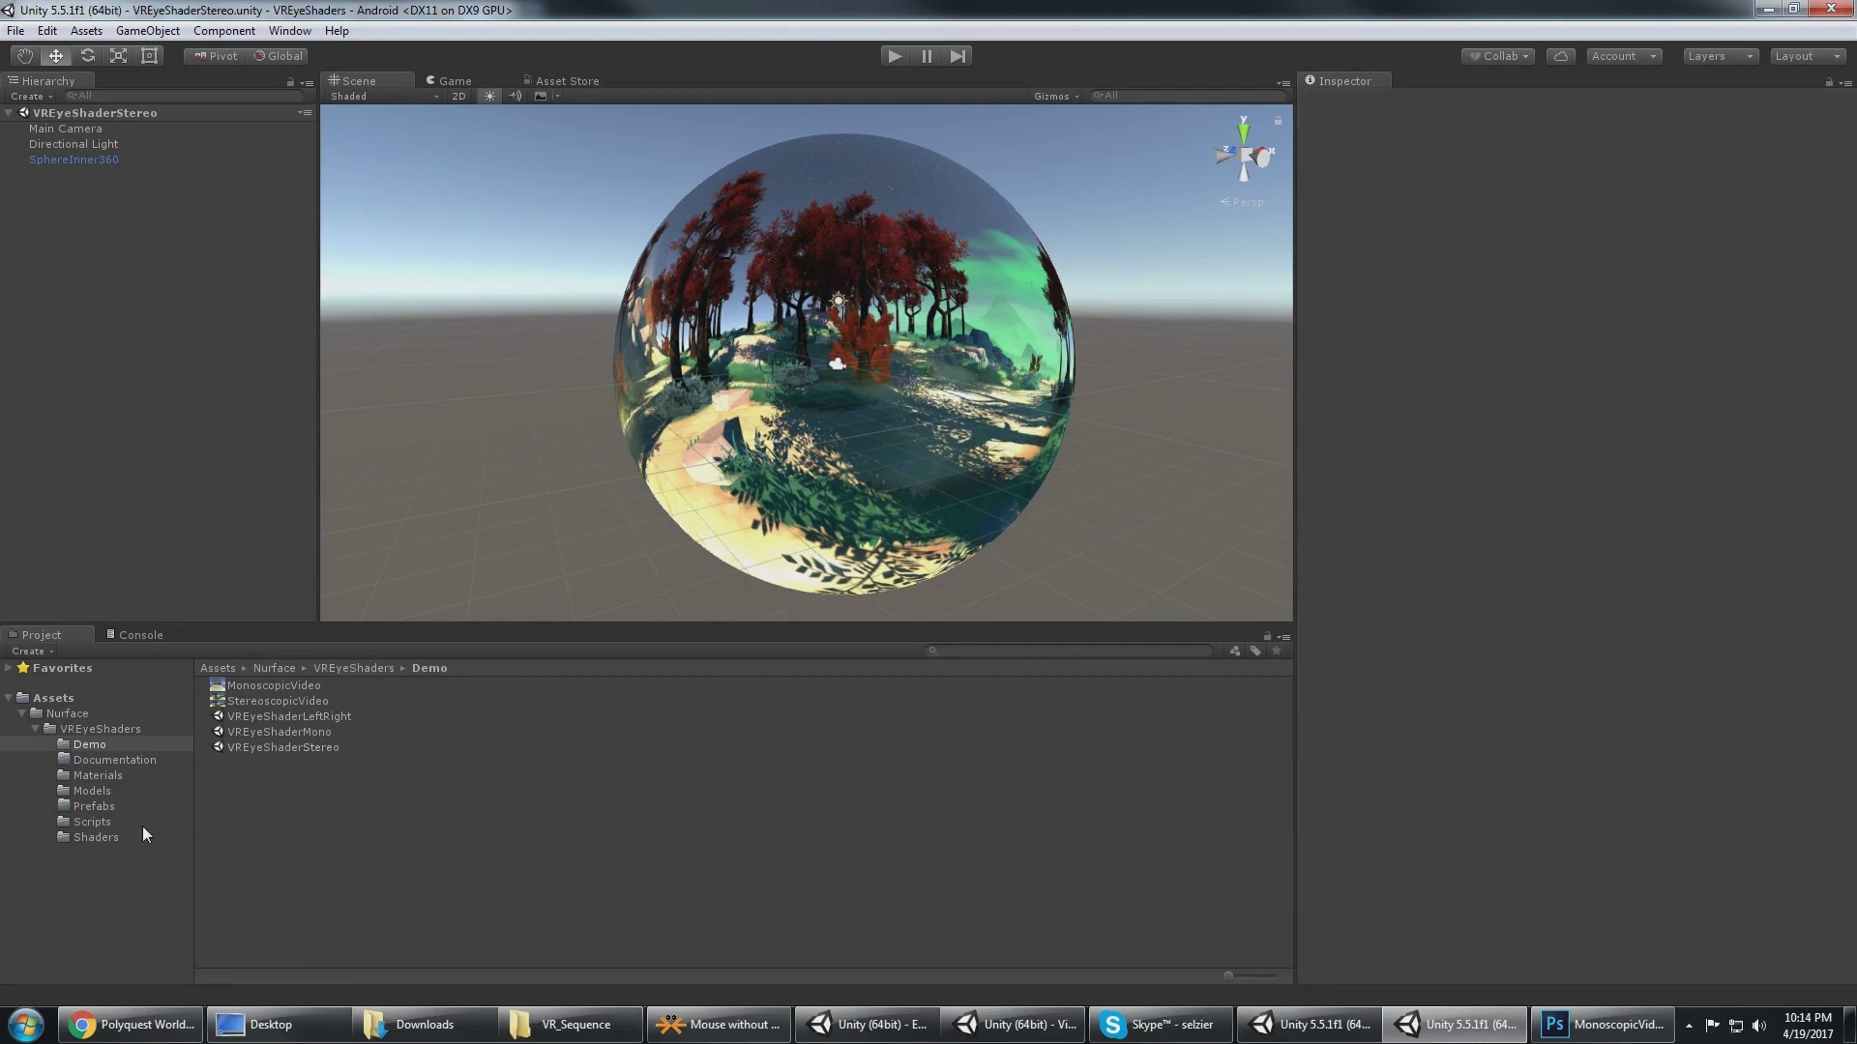
left_click(95, 838)
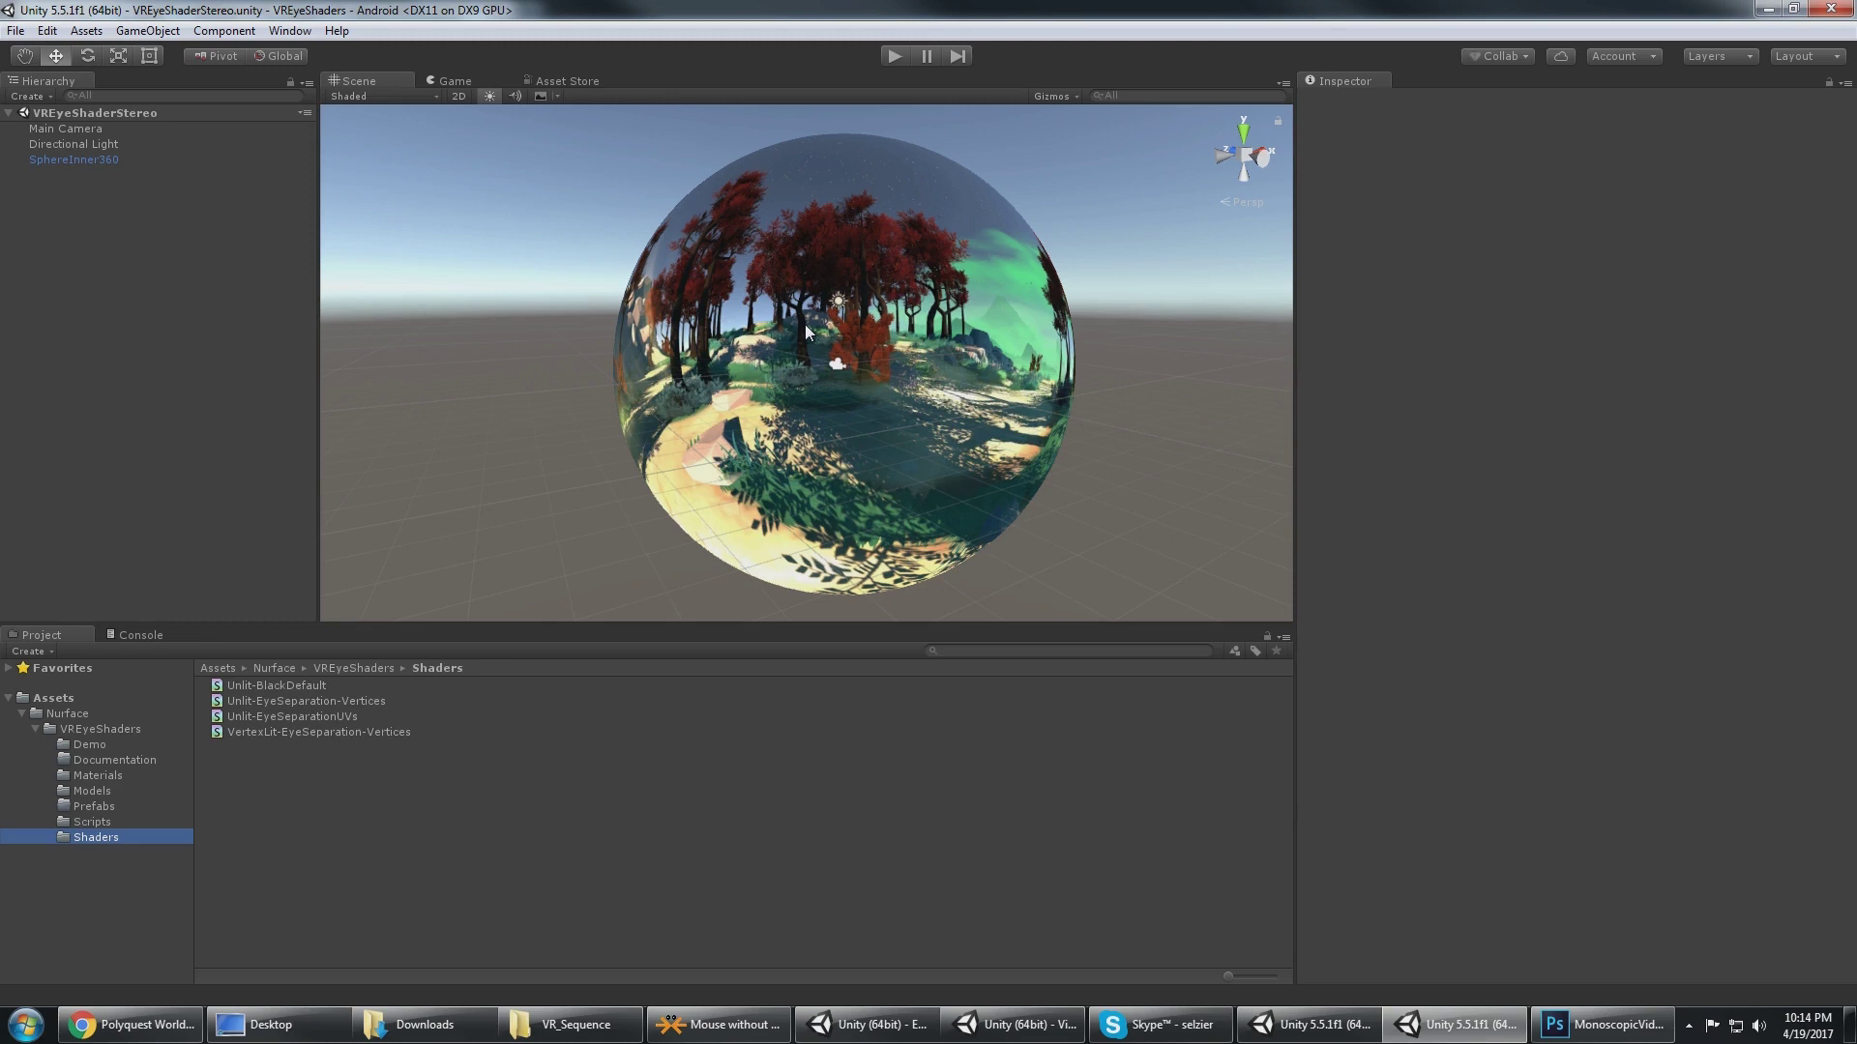
left_click(104, 159)
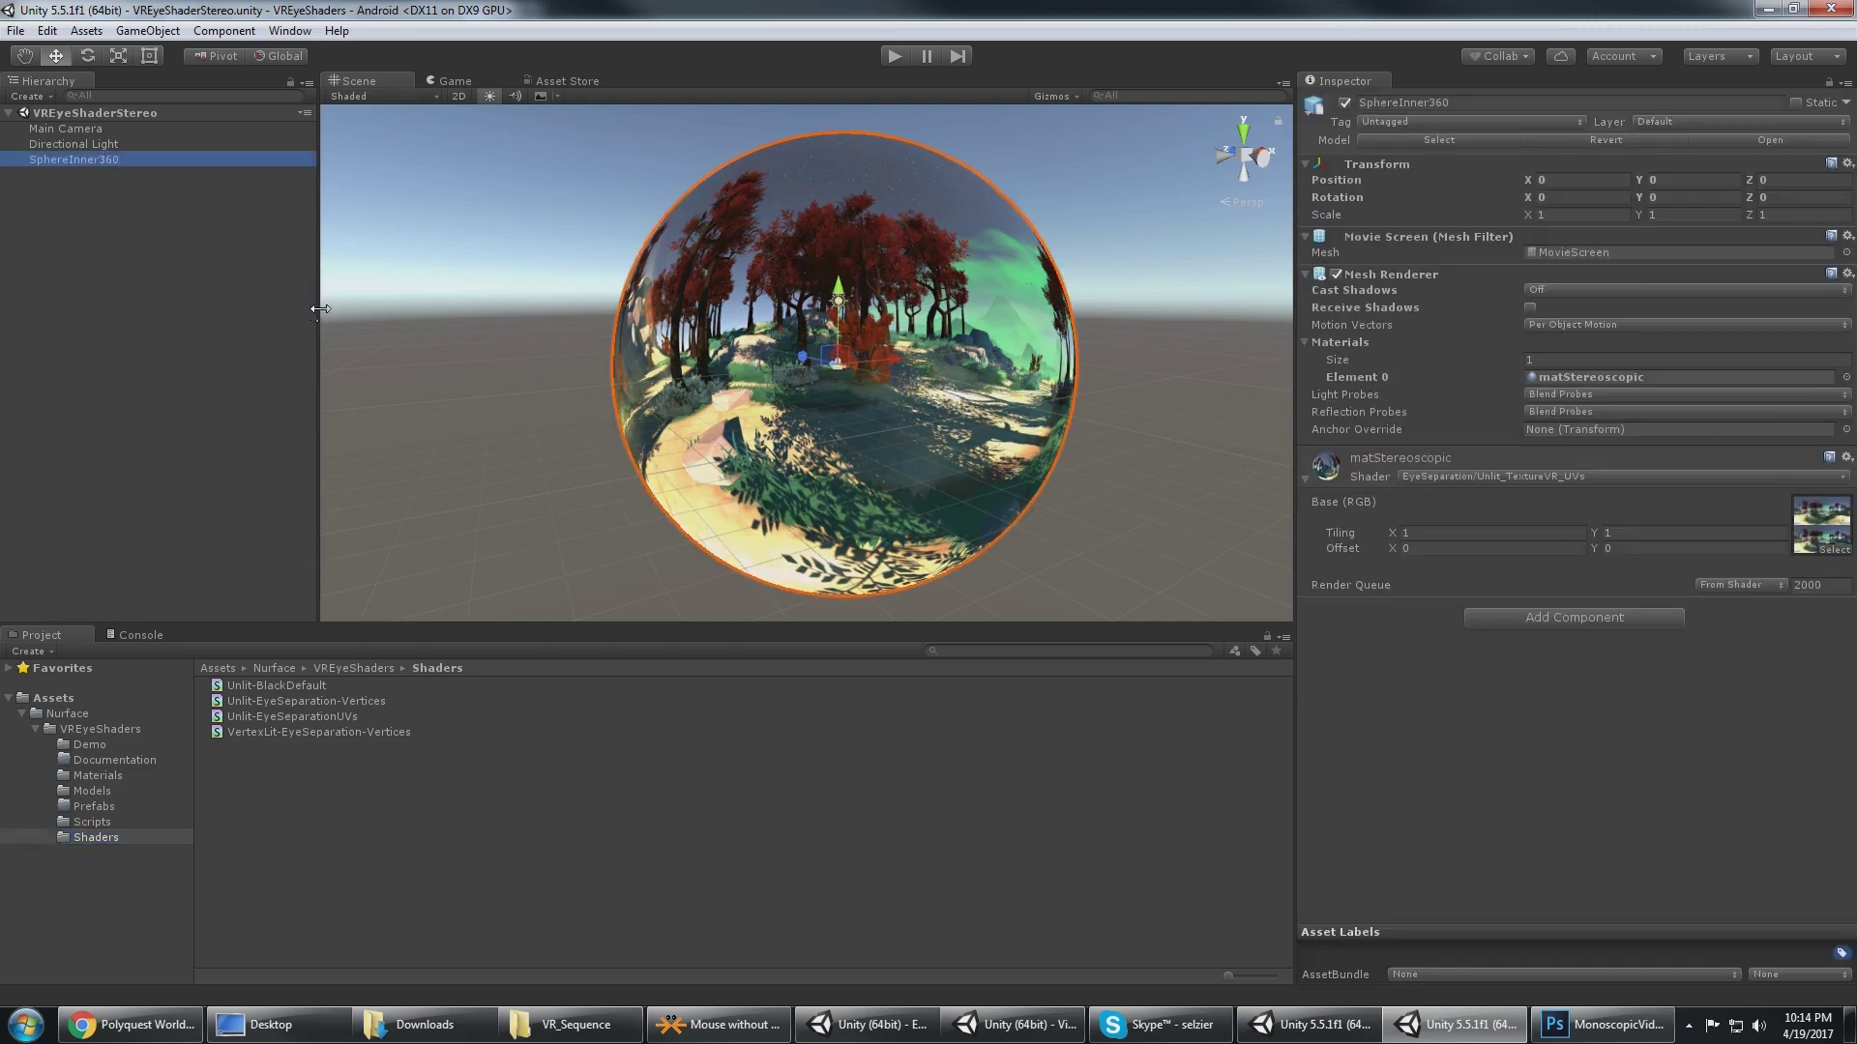
left_click_drag(801, 389, 856, 339, "alt")
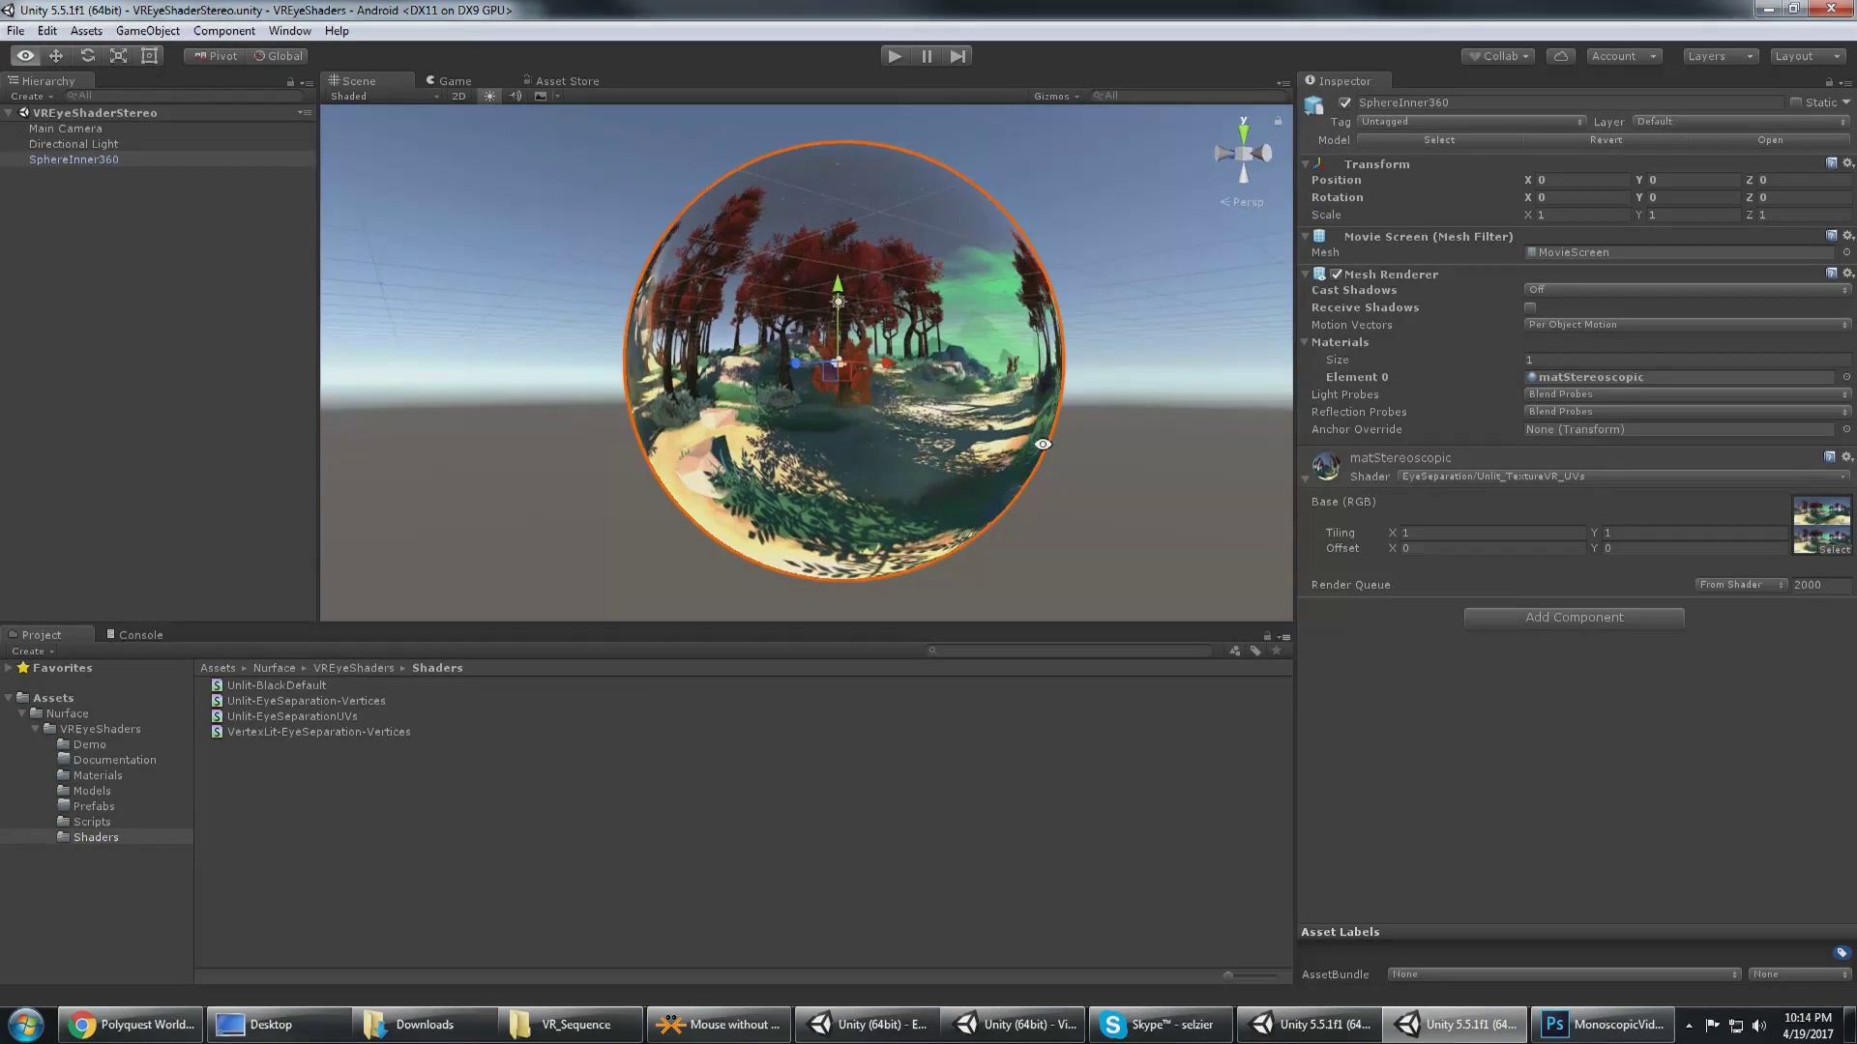
left_click(1831, 548)
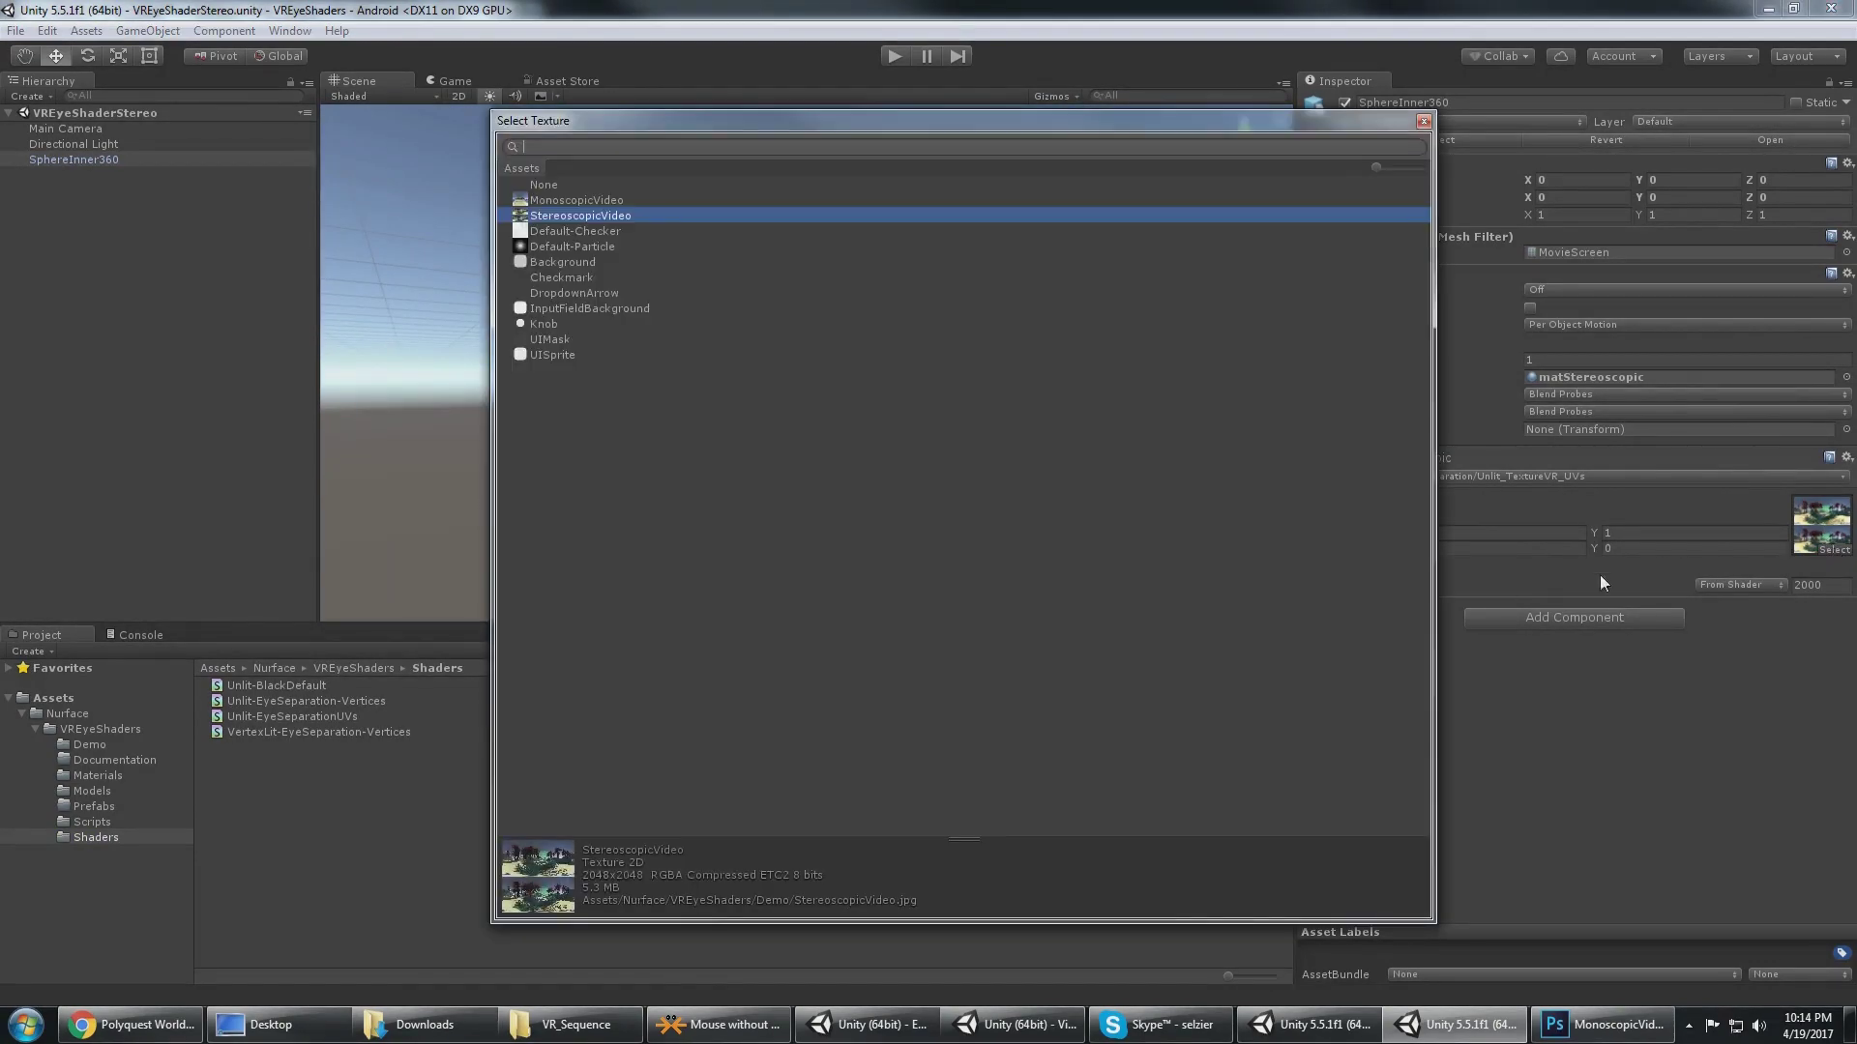
left_click(1424, 121)
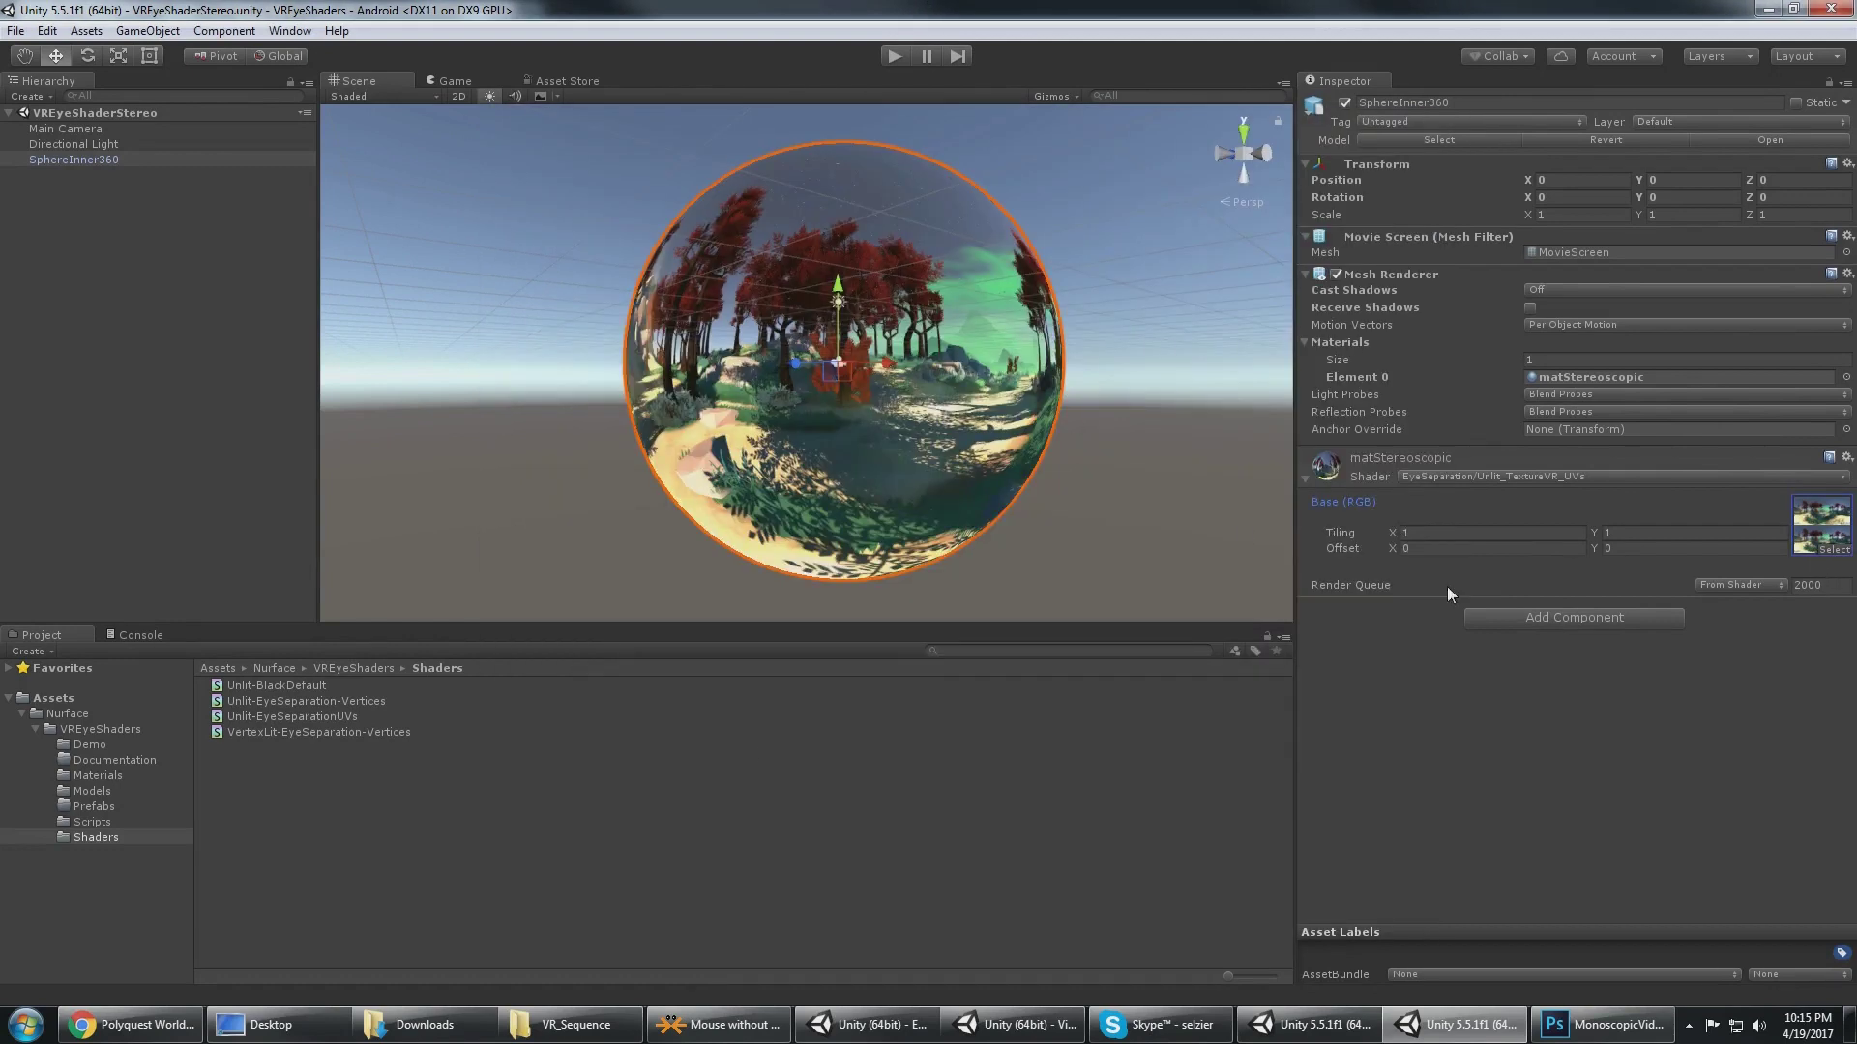
- Examine the StereoscopicVideo texture from the Demo folder in an enlarged preview
left_click(89, 745)
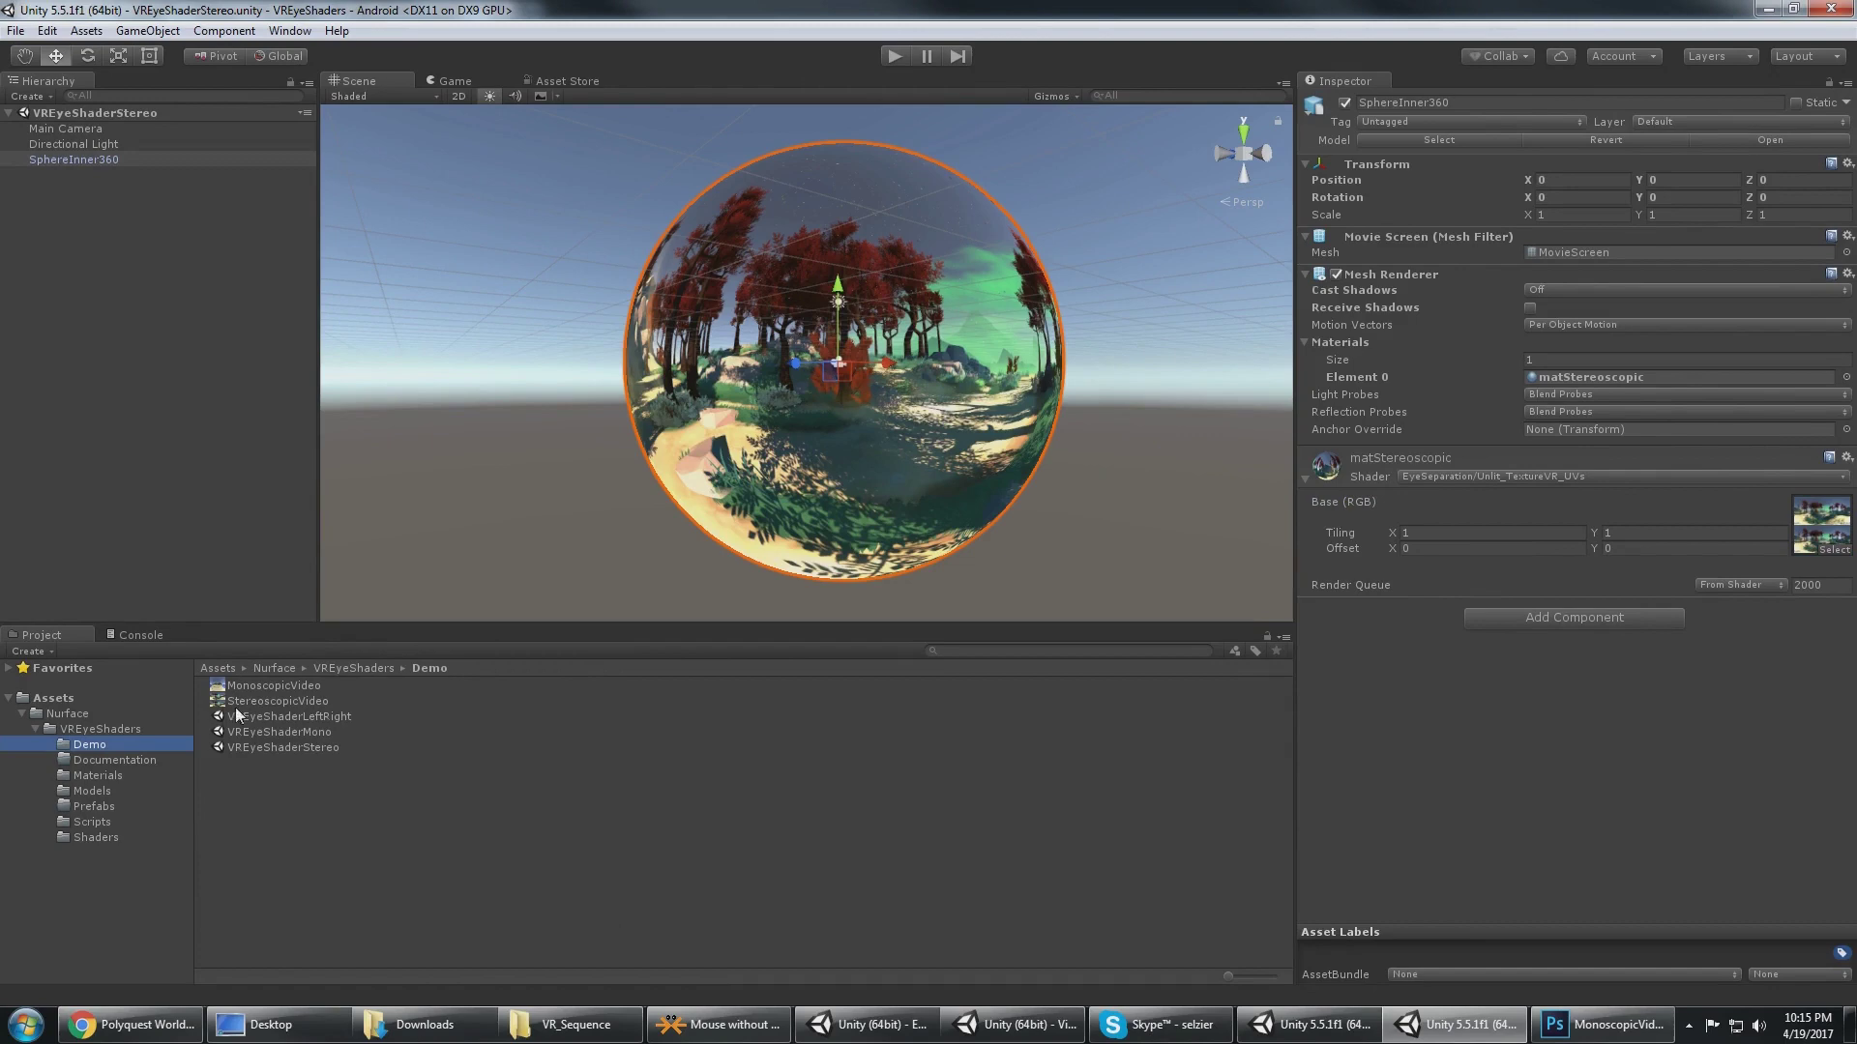
left_click(290, 701)
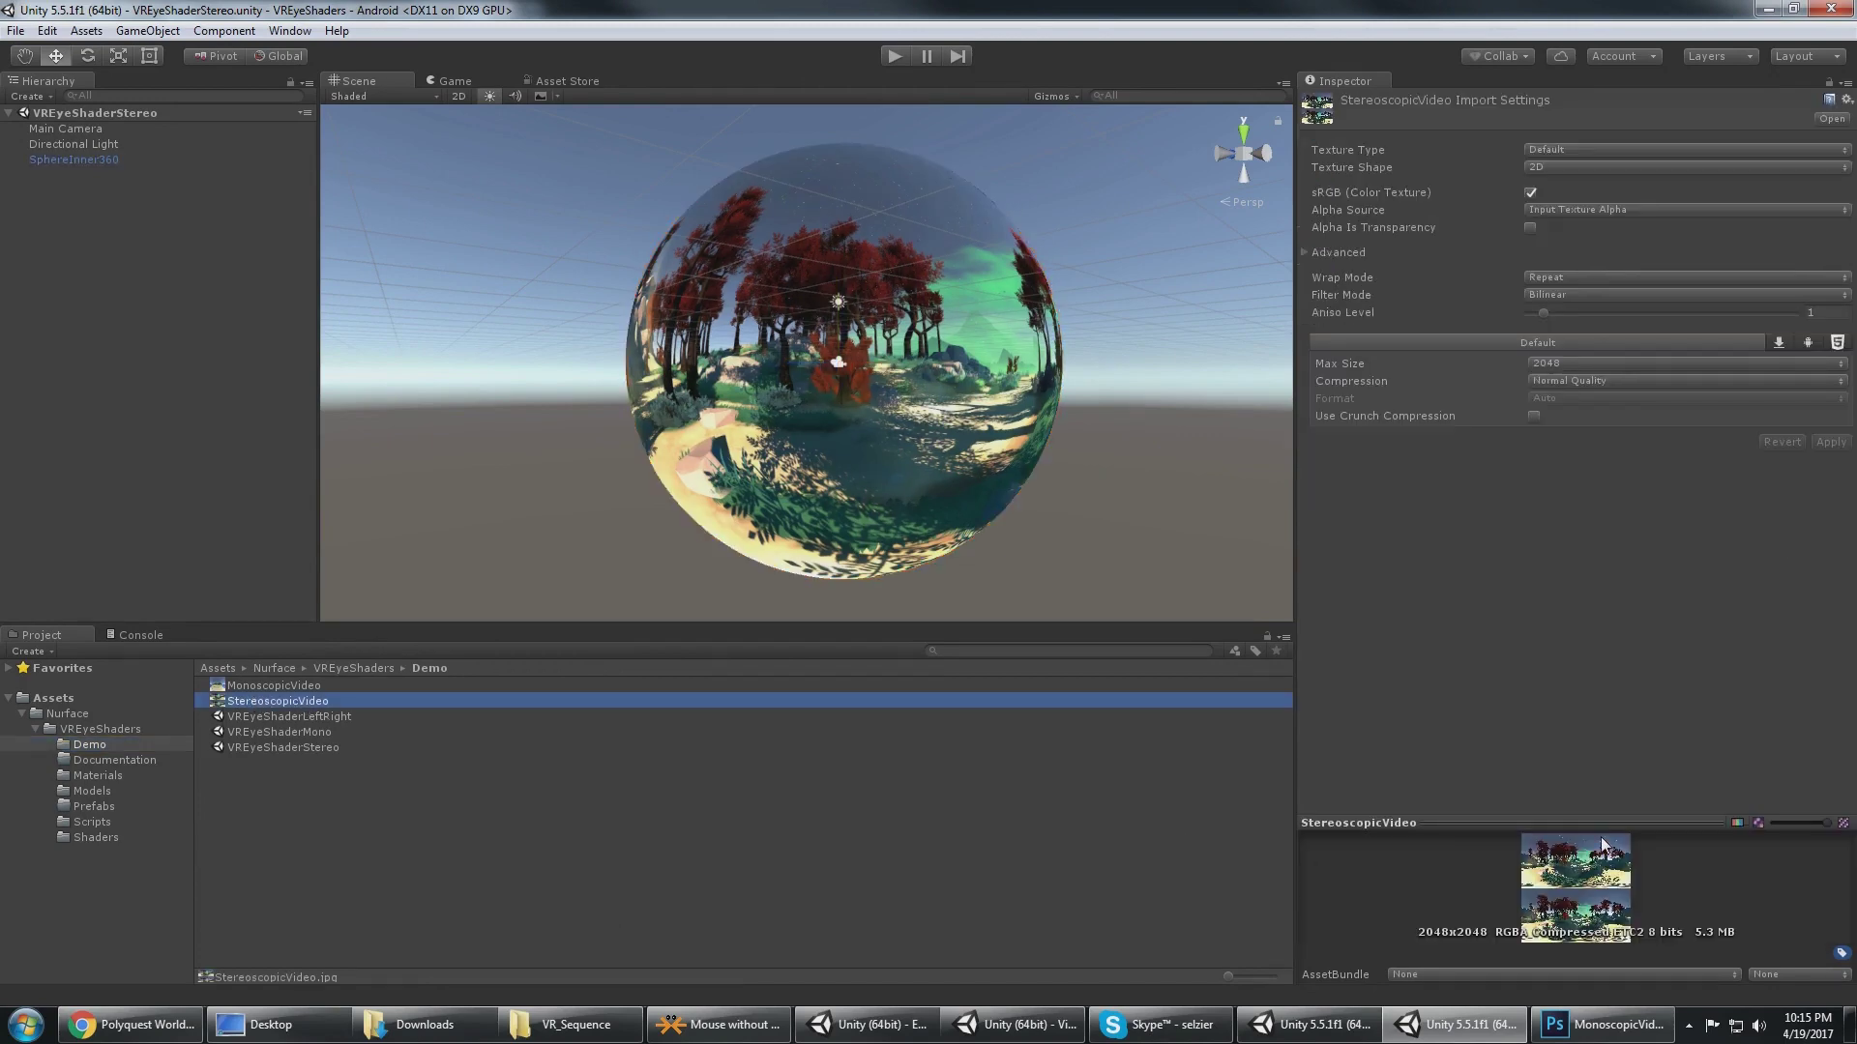
left_click_drag(1600, 823, 1586, 590)
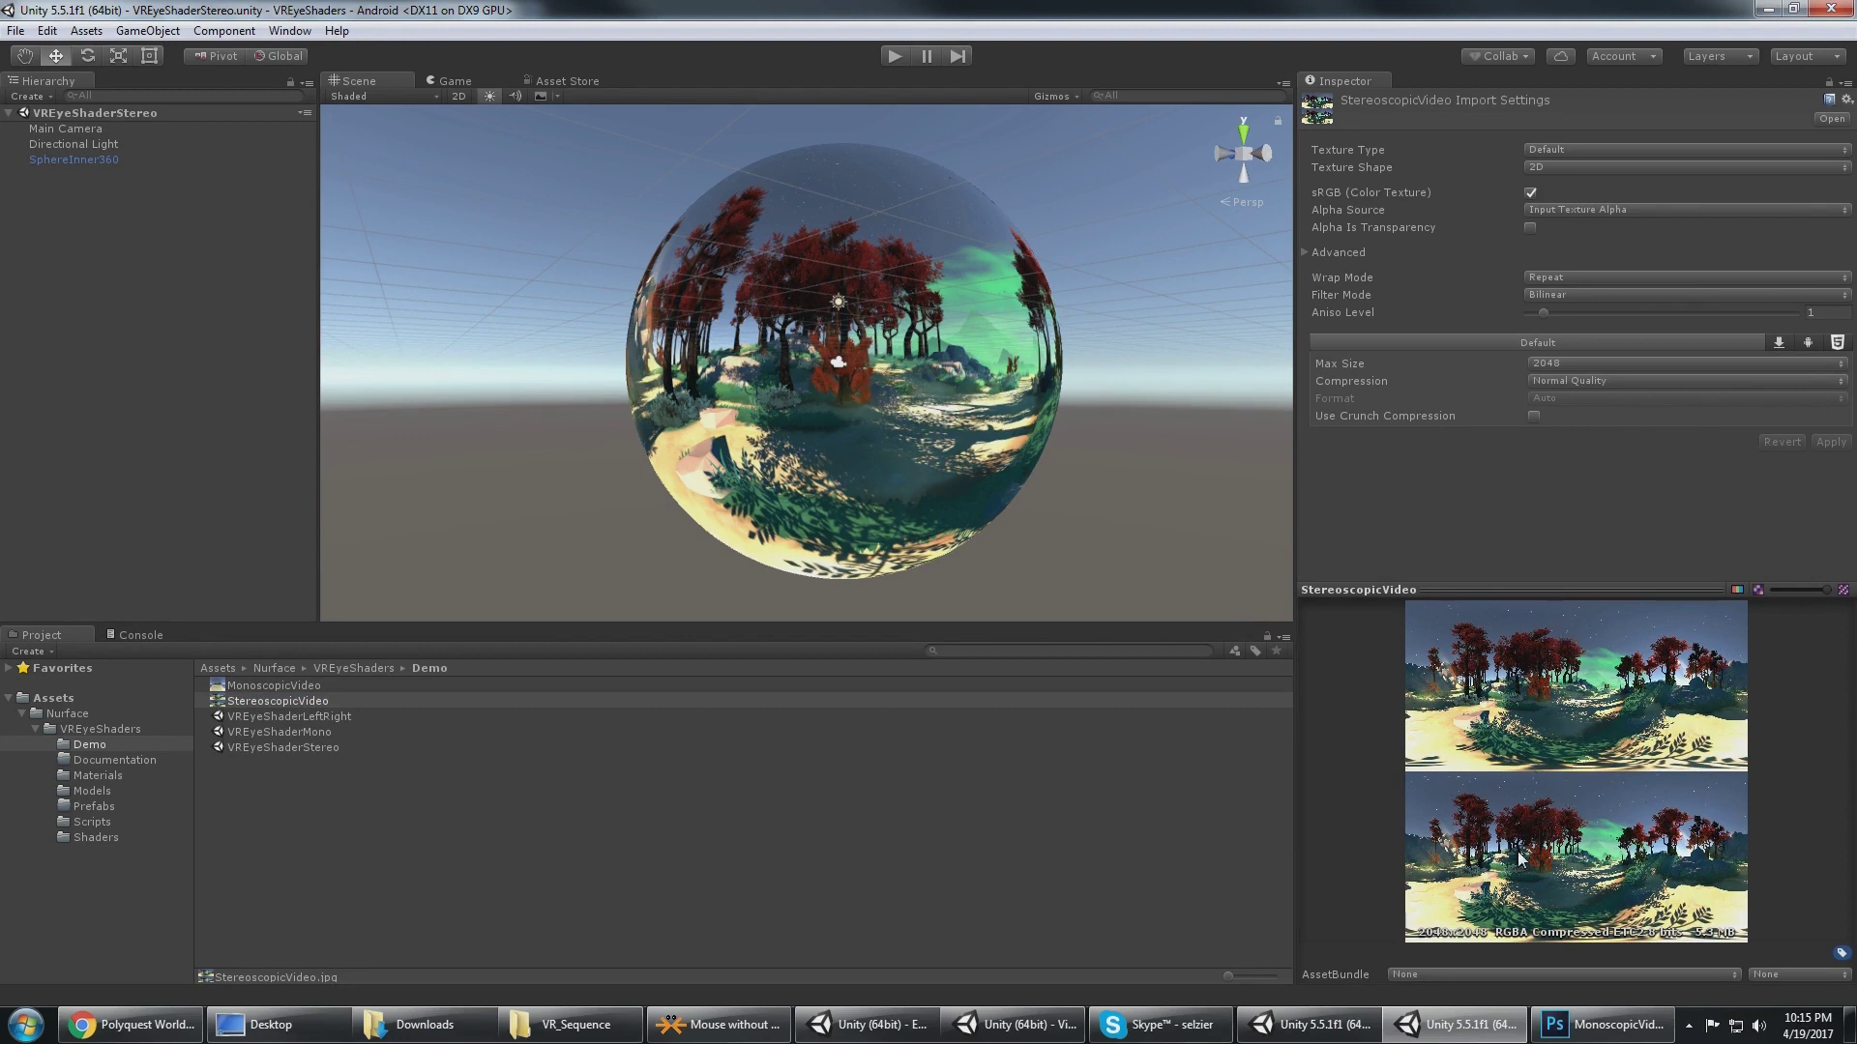
- Select SphereInner360 and examine how its stereoscopic texture wraps around the sphere from several sides
left_click_drag(938, 416, 552, 324, "alt")
left_click(154, 160)
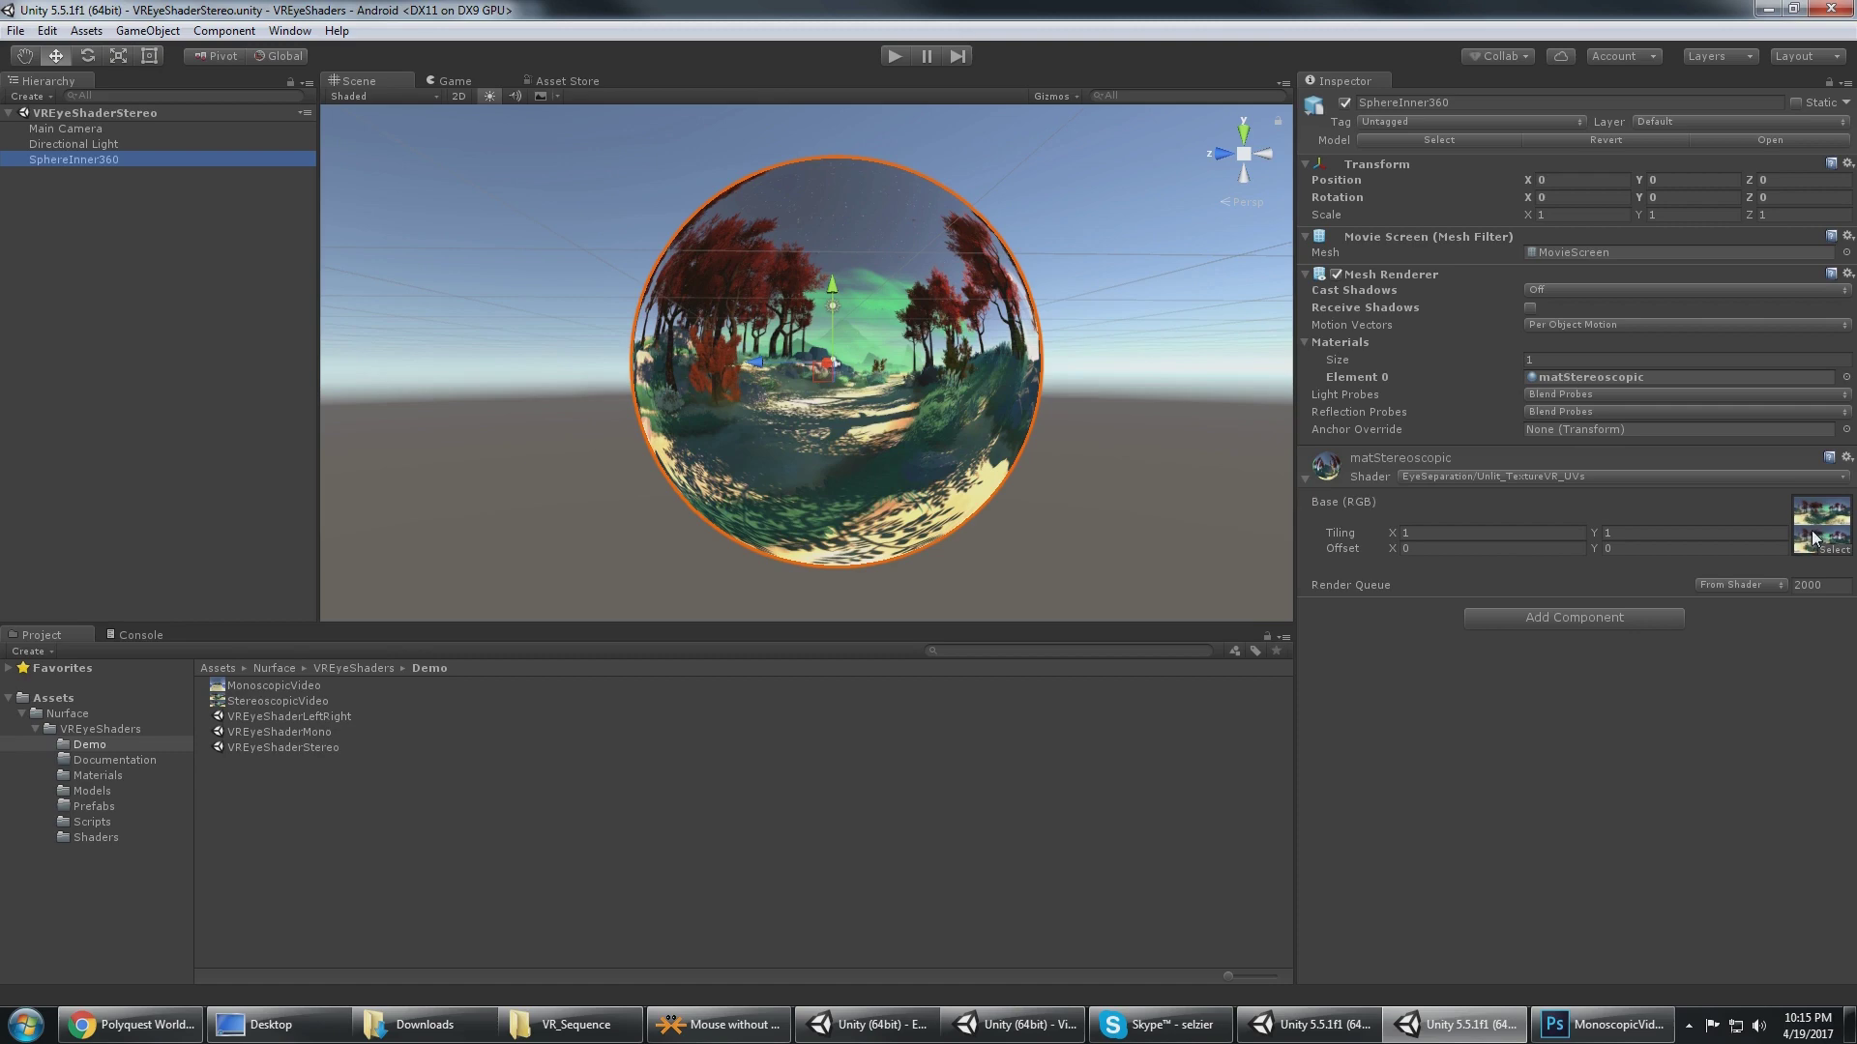
left_click_drag(870, 377, 1089, 404, "alt")
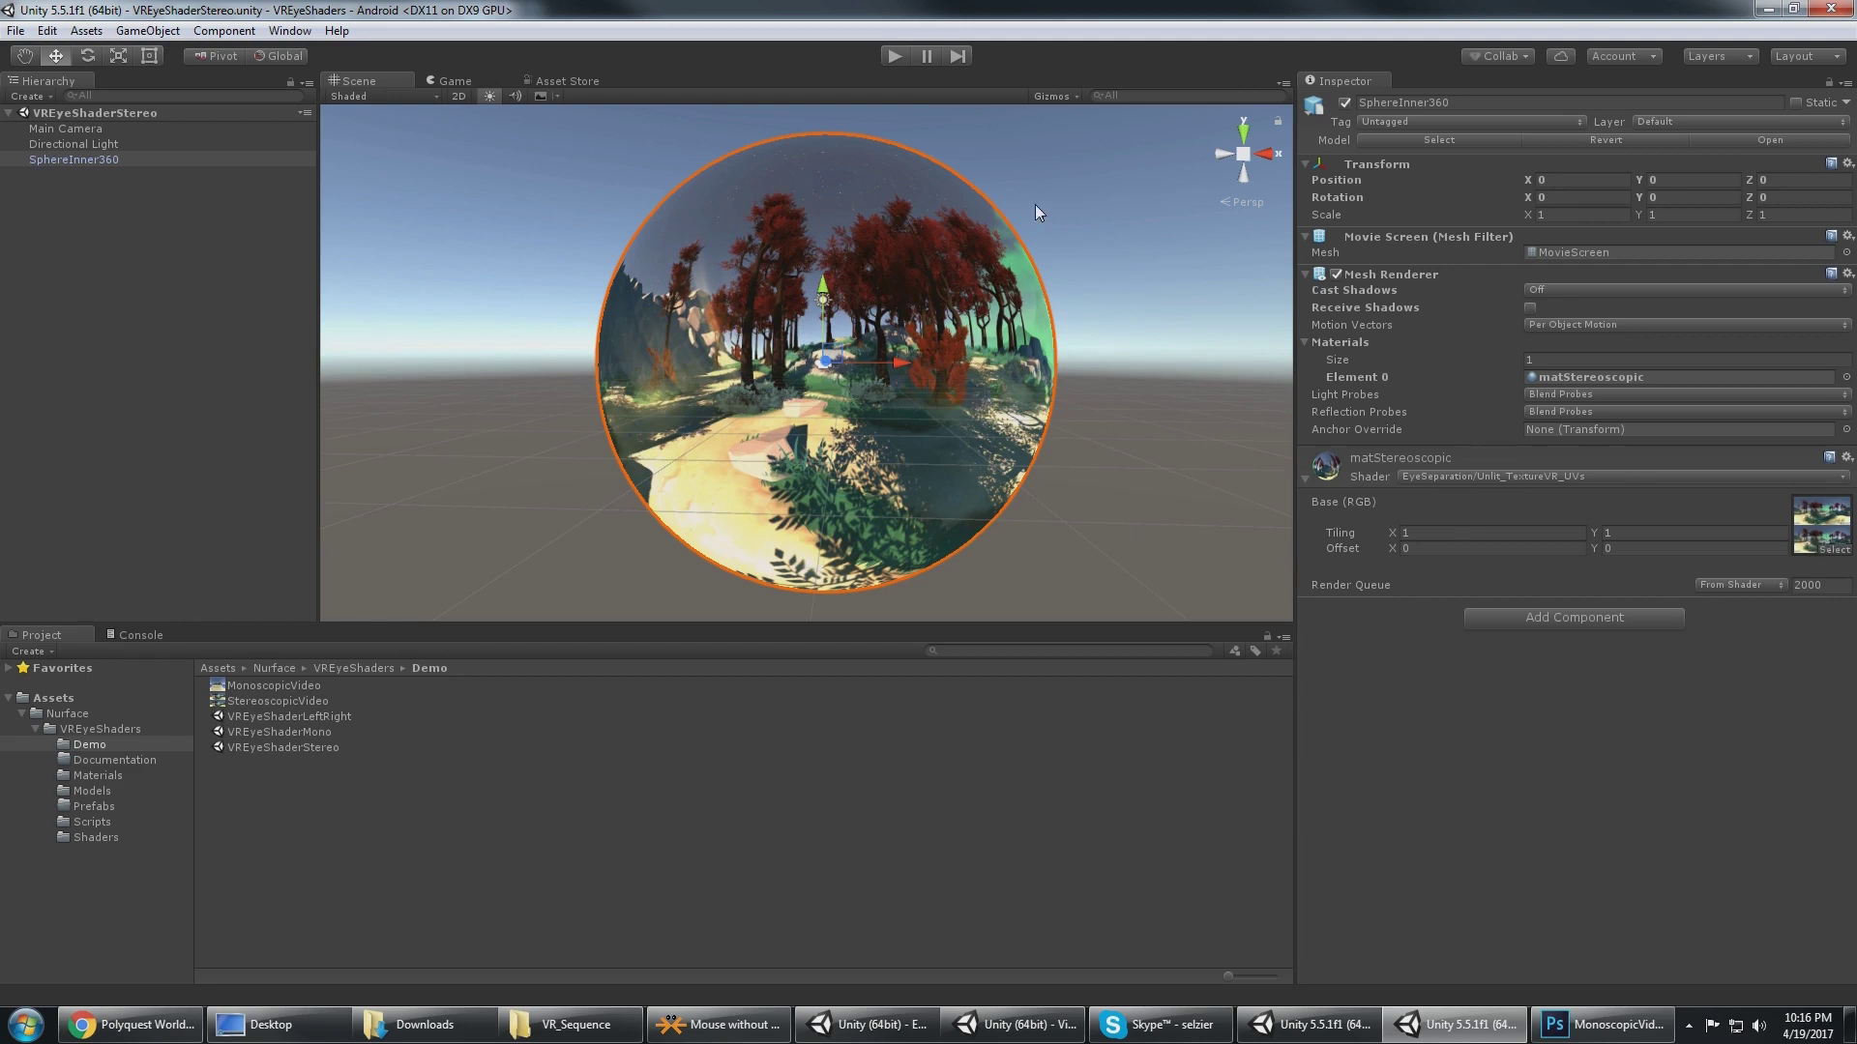
- Duplicate SphereInner360 beside the original at X 17.78 and delete the copy
left_click(79, 159)
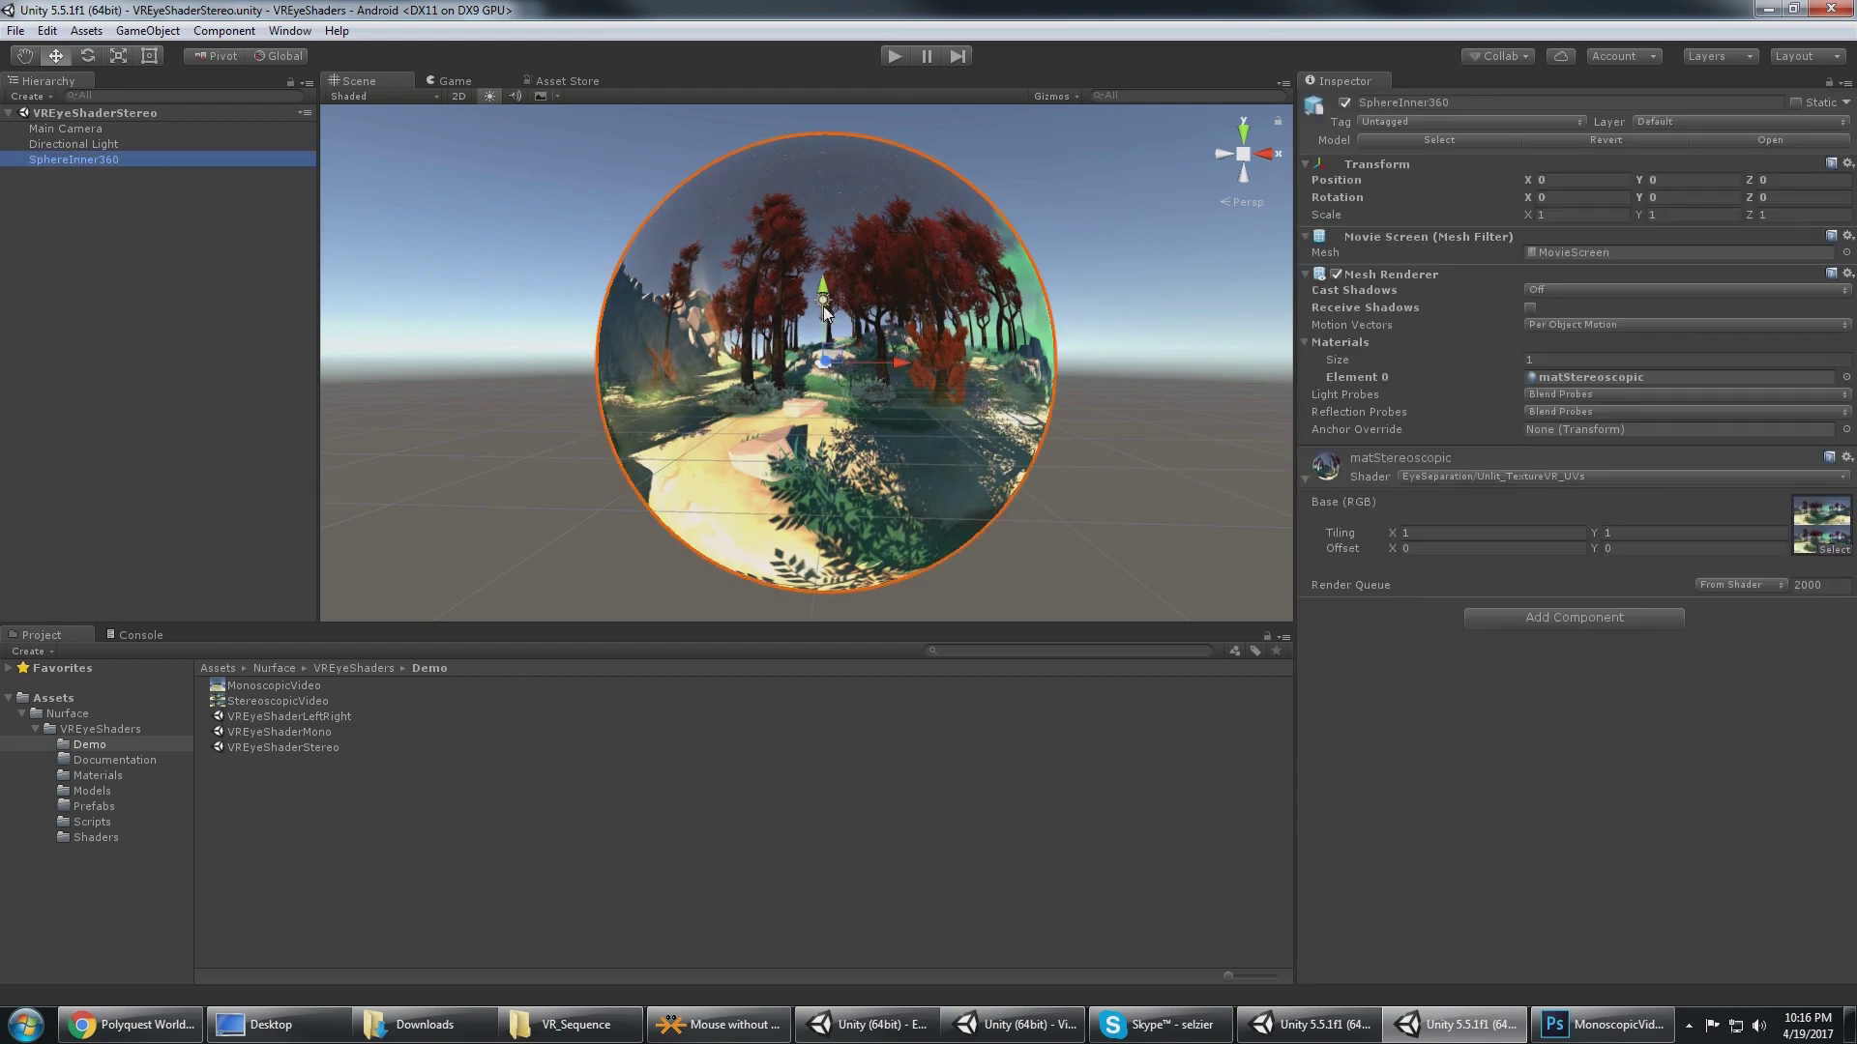
key("ctrl+d")
left_click_drag(879, 337, 851, 375, "alt")
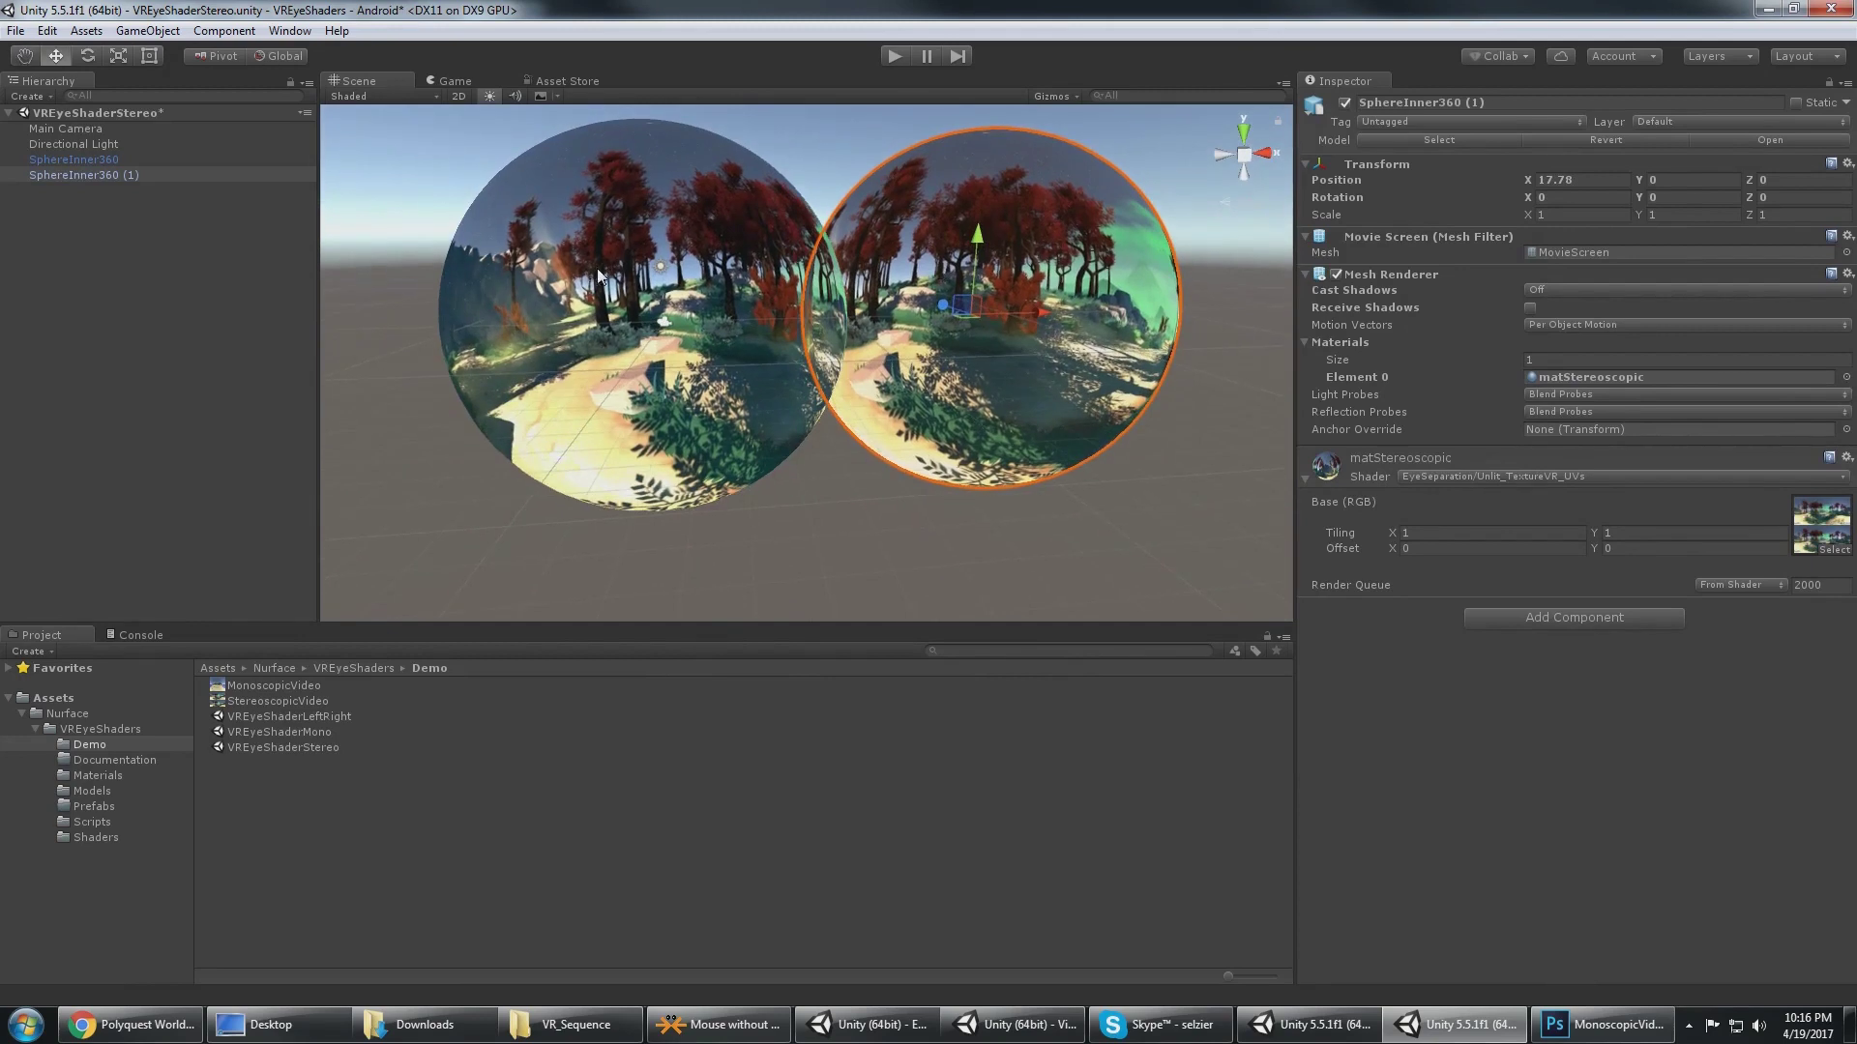
key("Delete")
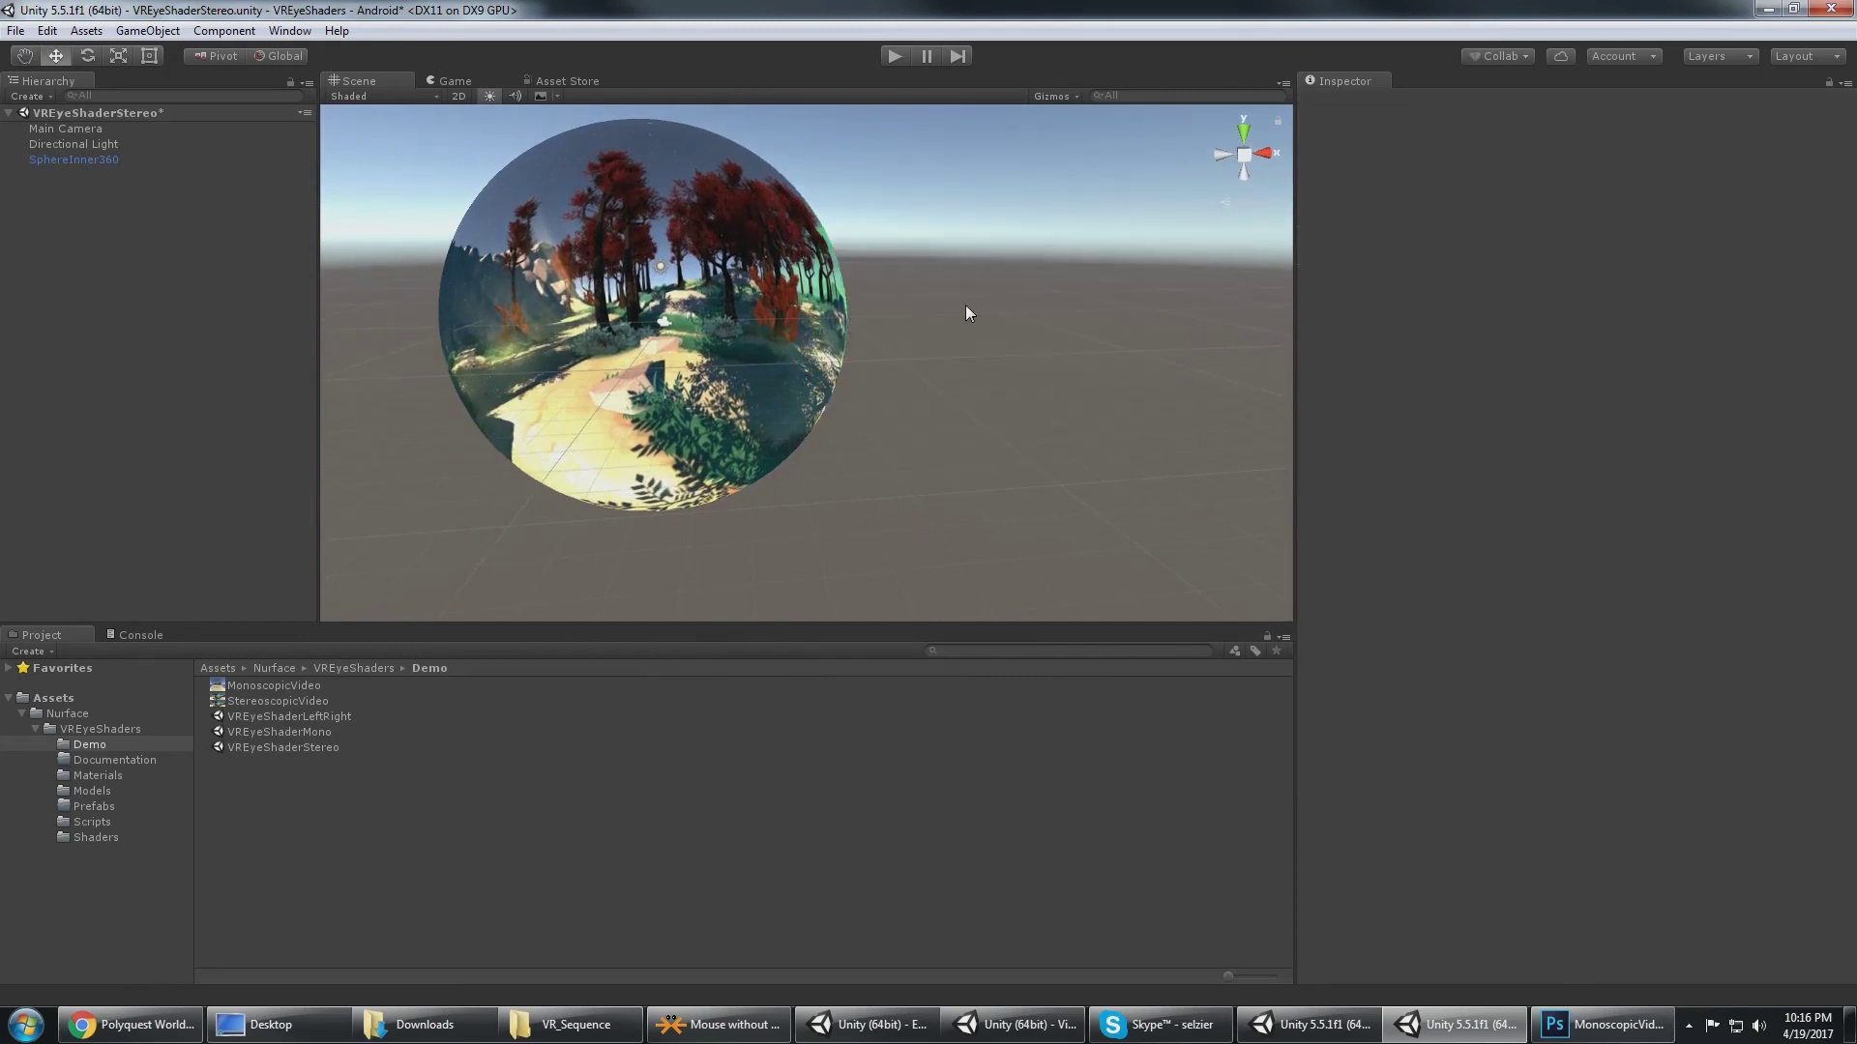
- Reselect the original SphereInner360 and view its opposite side
left_click(103, 143)
key("Down")
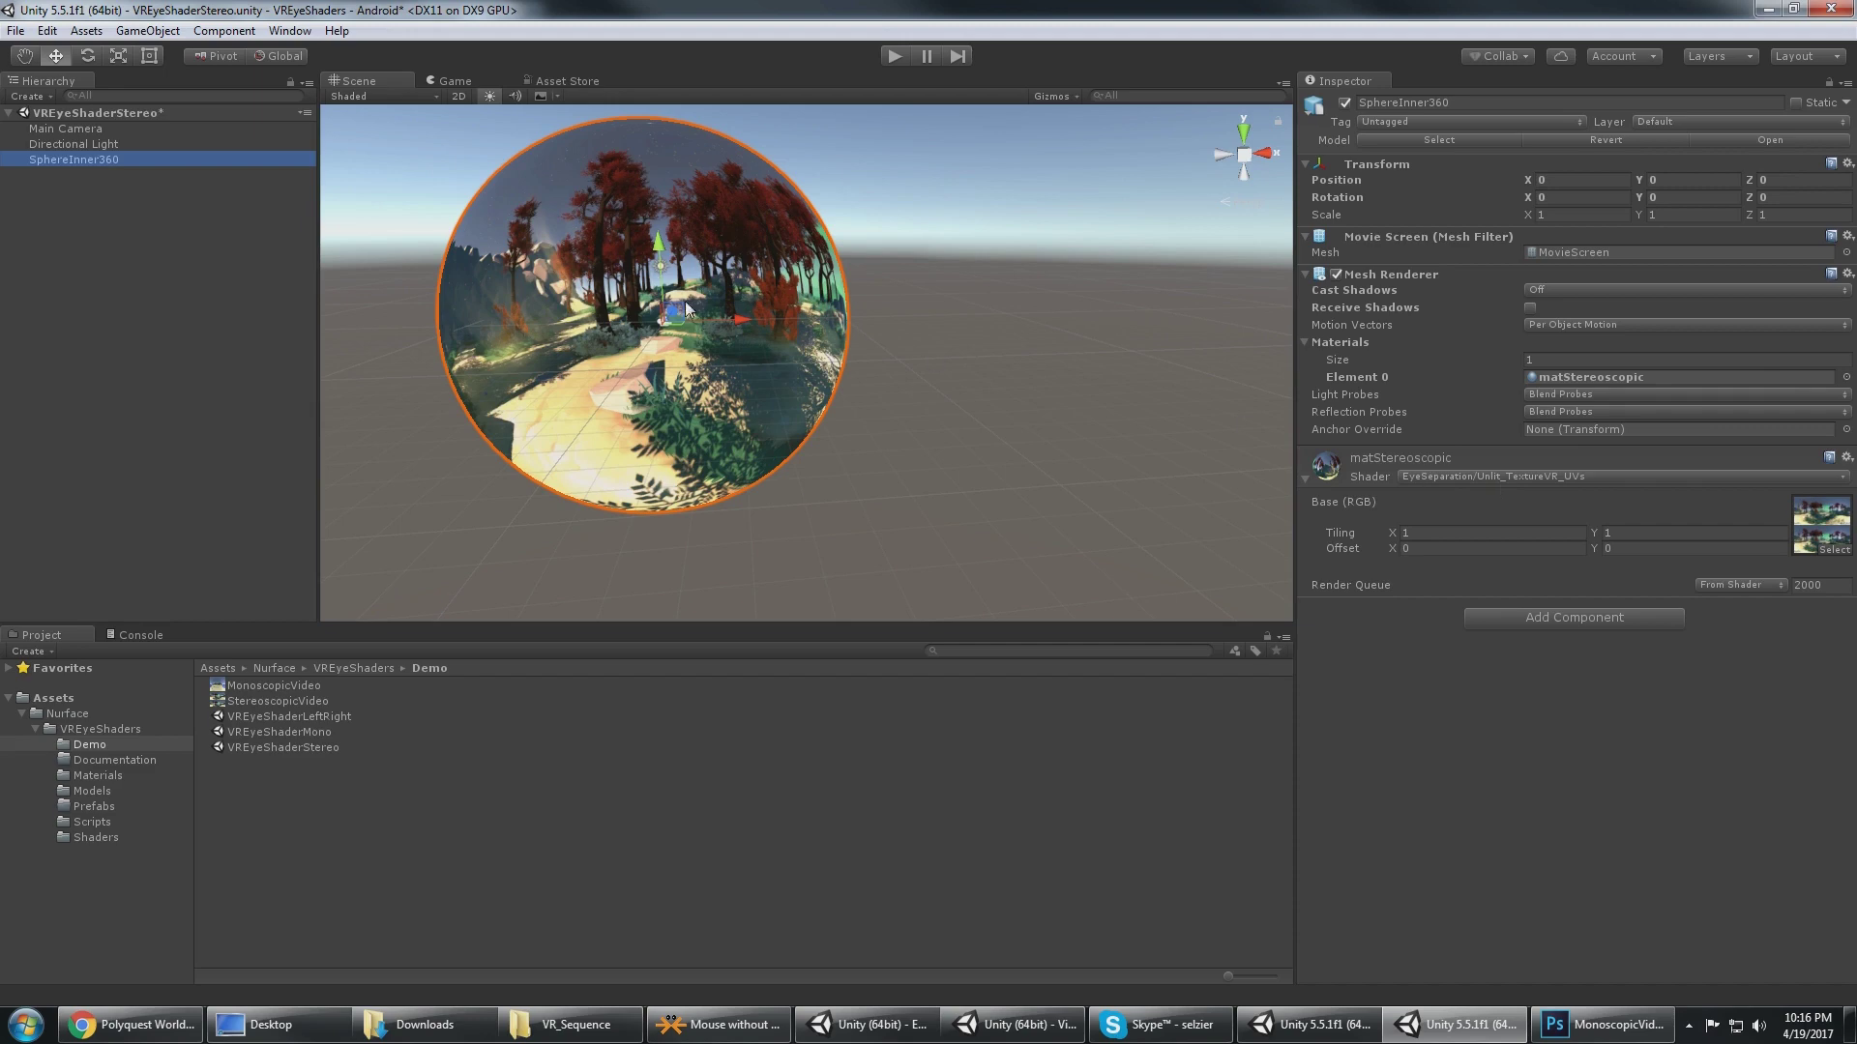
left_click_drag(633, 295, 860, 406, "alt")
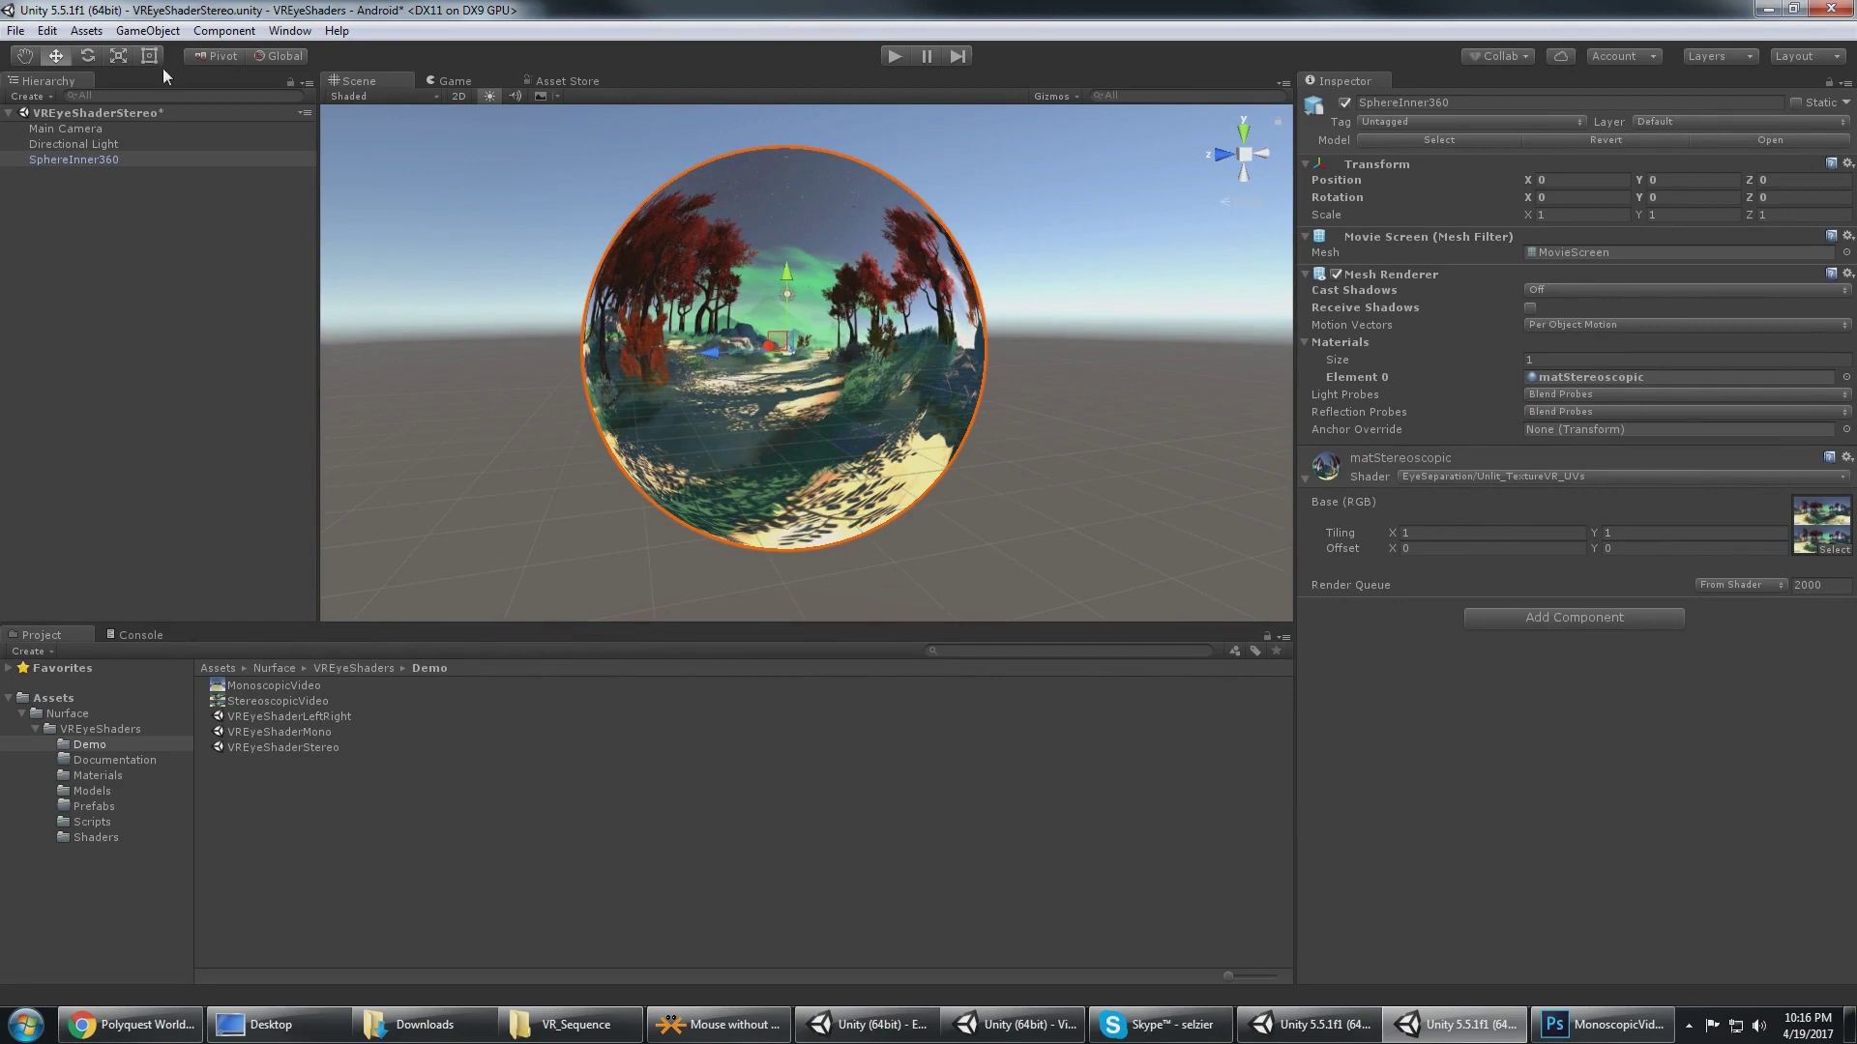
- Review the virtual reality options in the Android player settings, reached from the build settings, and close the build settings
left_click(15, 30)
left_click(58, 219)
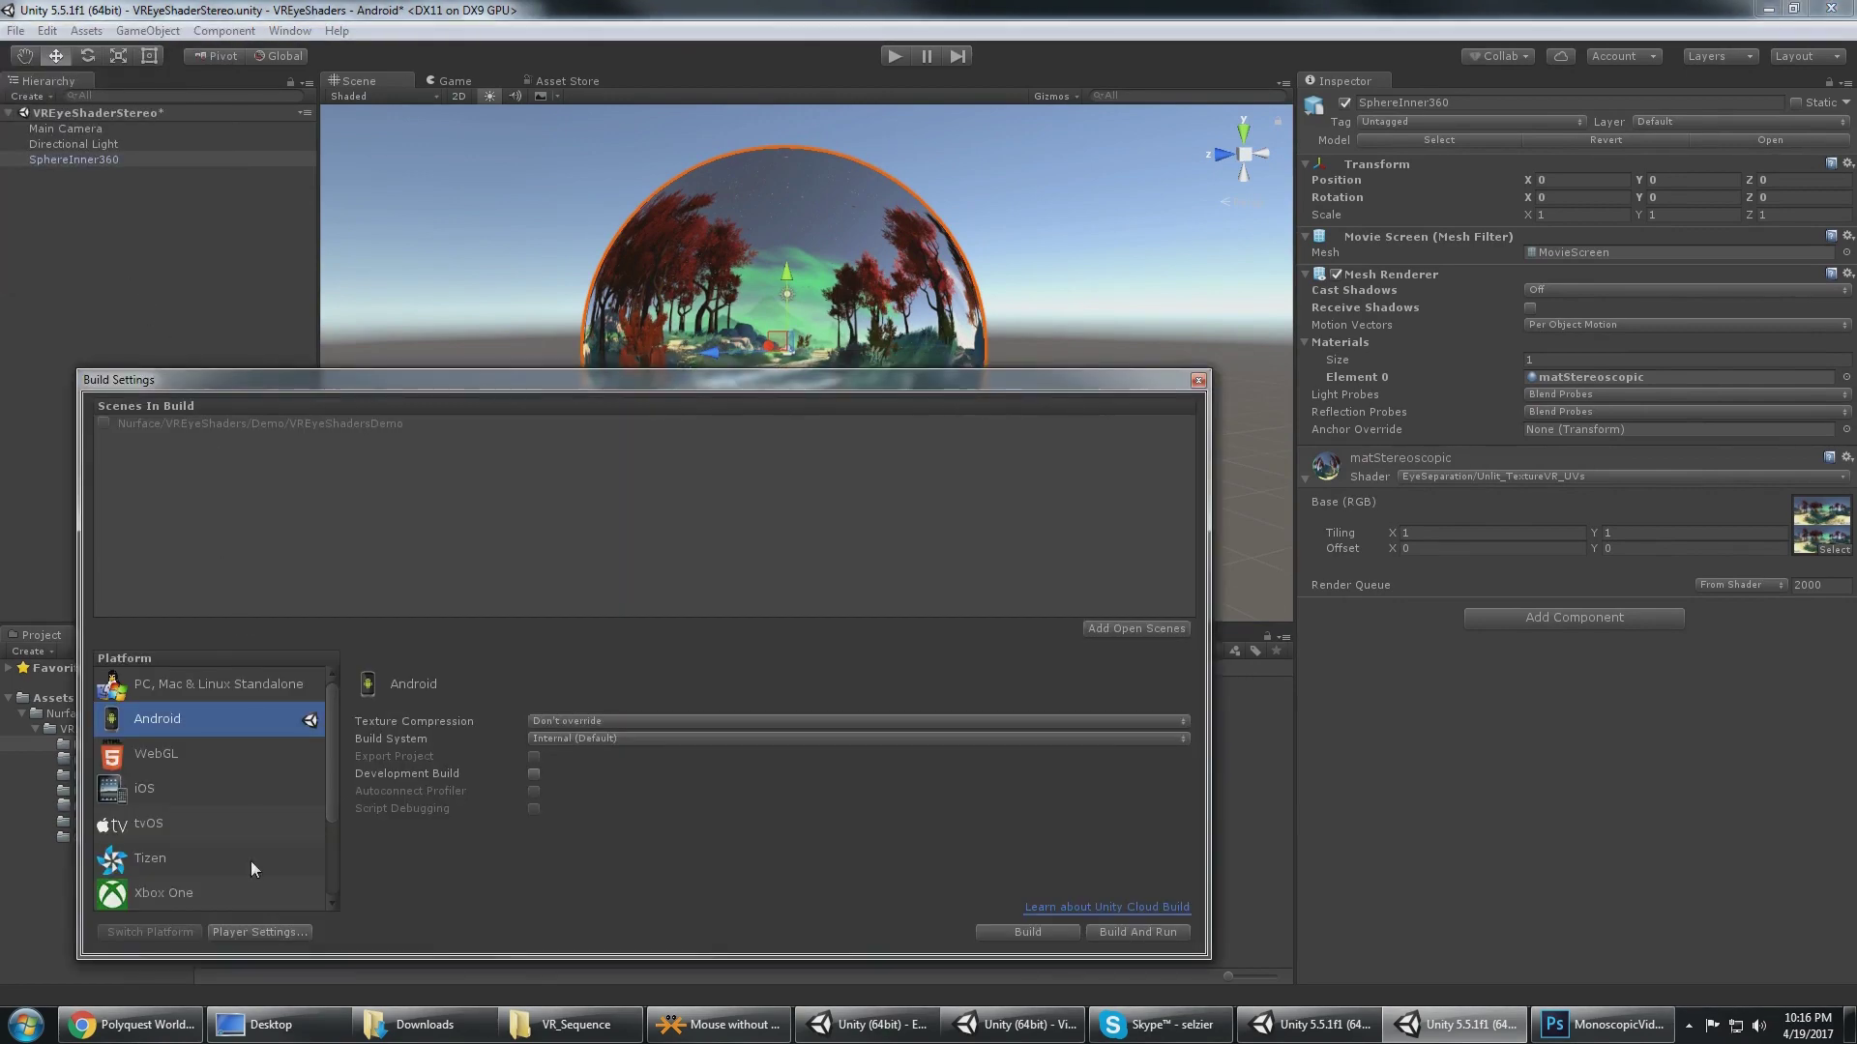
left_click(249, 932)
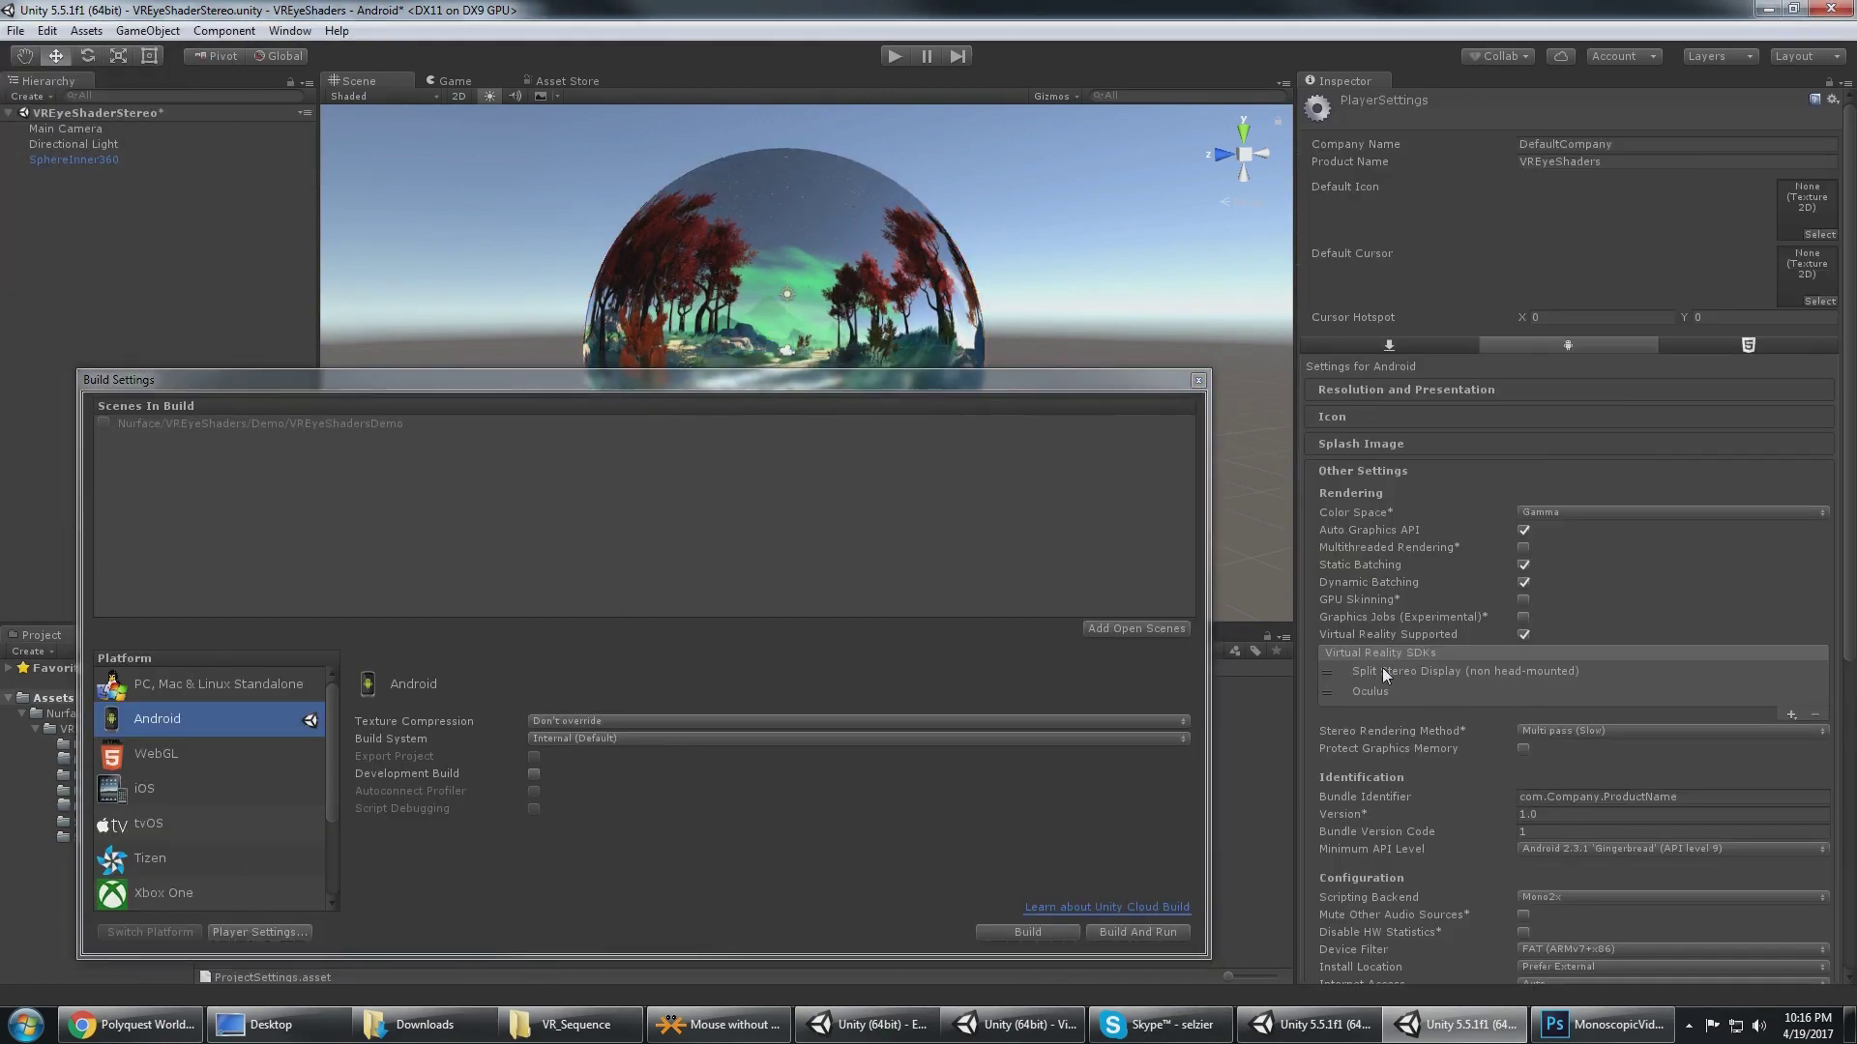
left_click(1199, 381)
- Test the stereo scene in Play mode, stop it, and reselect SphereInner360
left_click(892, 55)
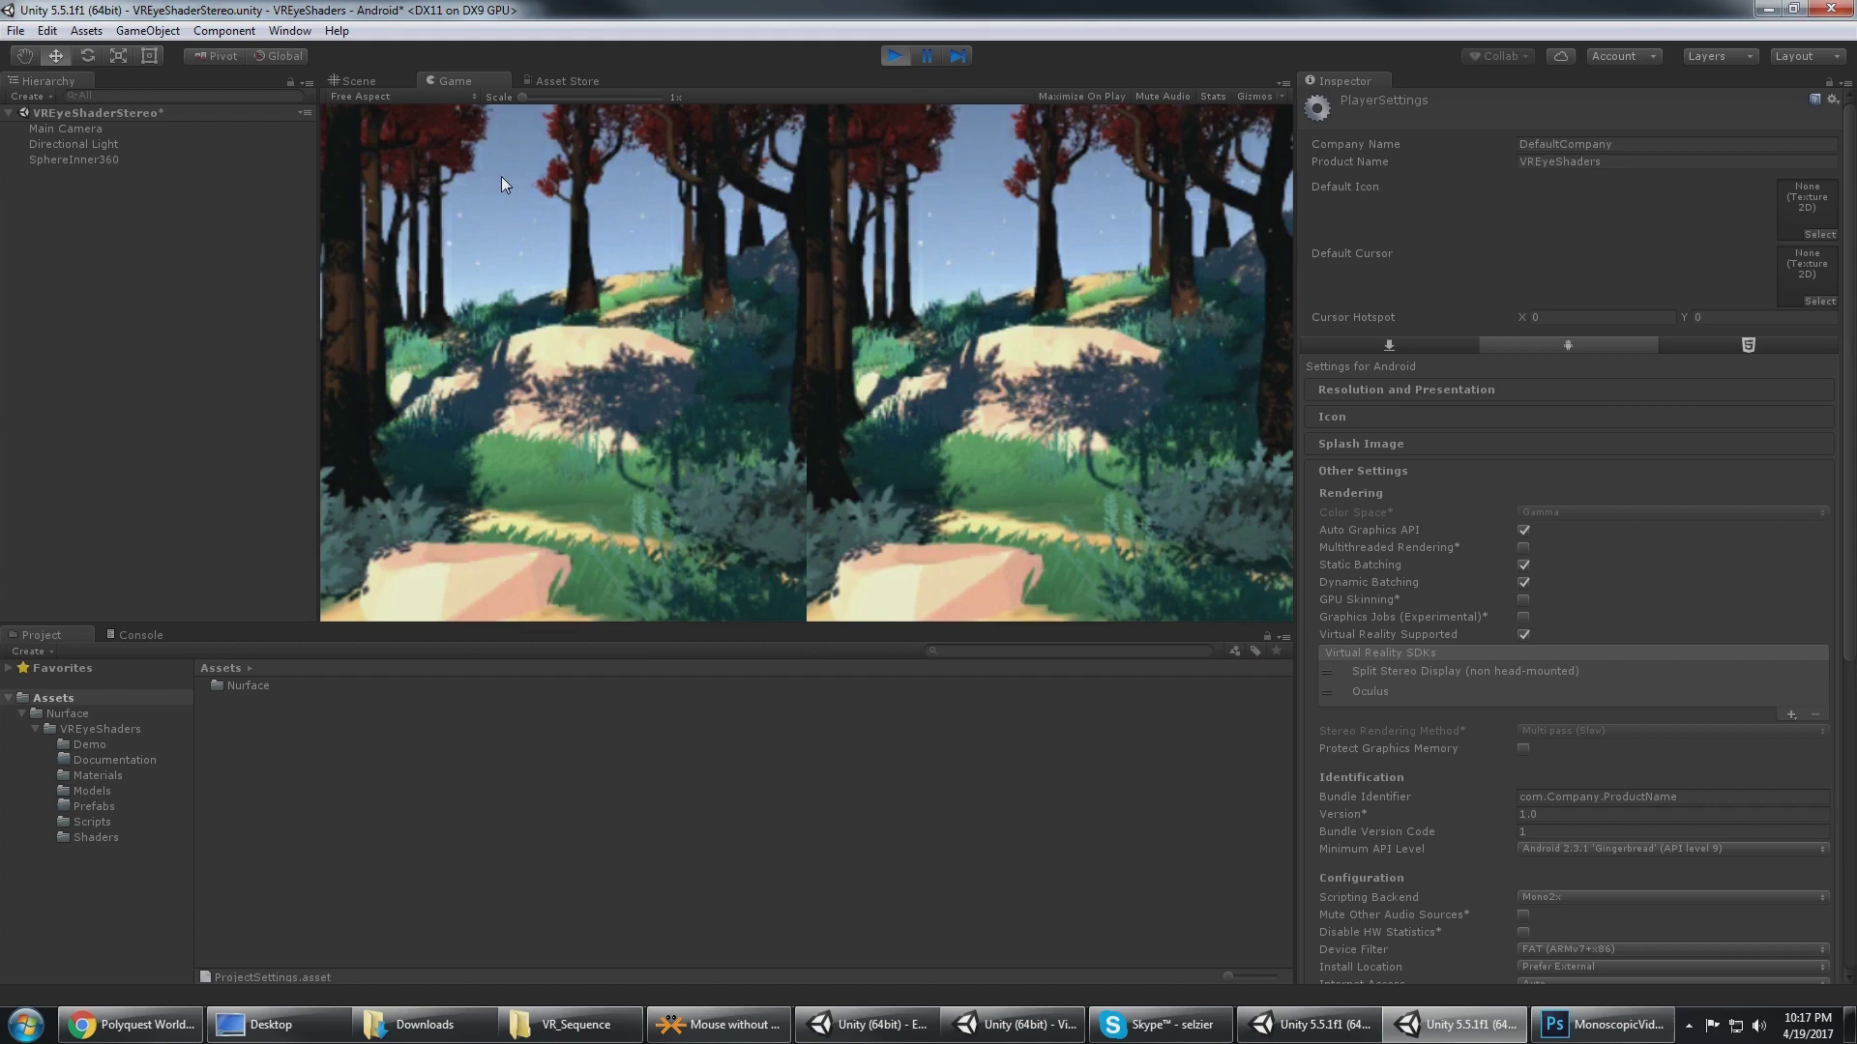
left_click(895, 56)
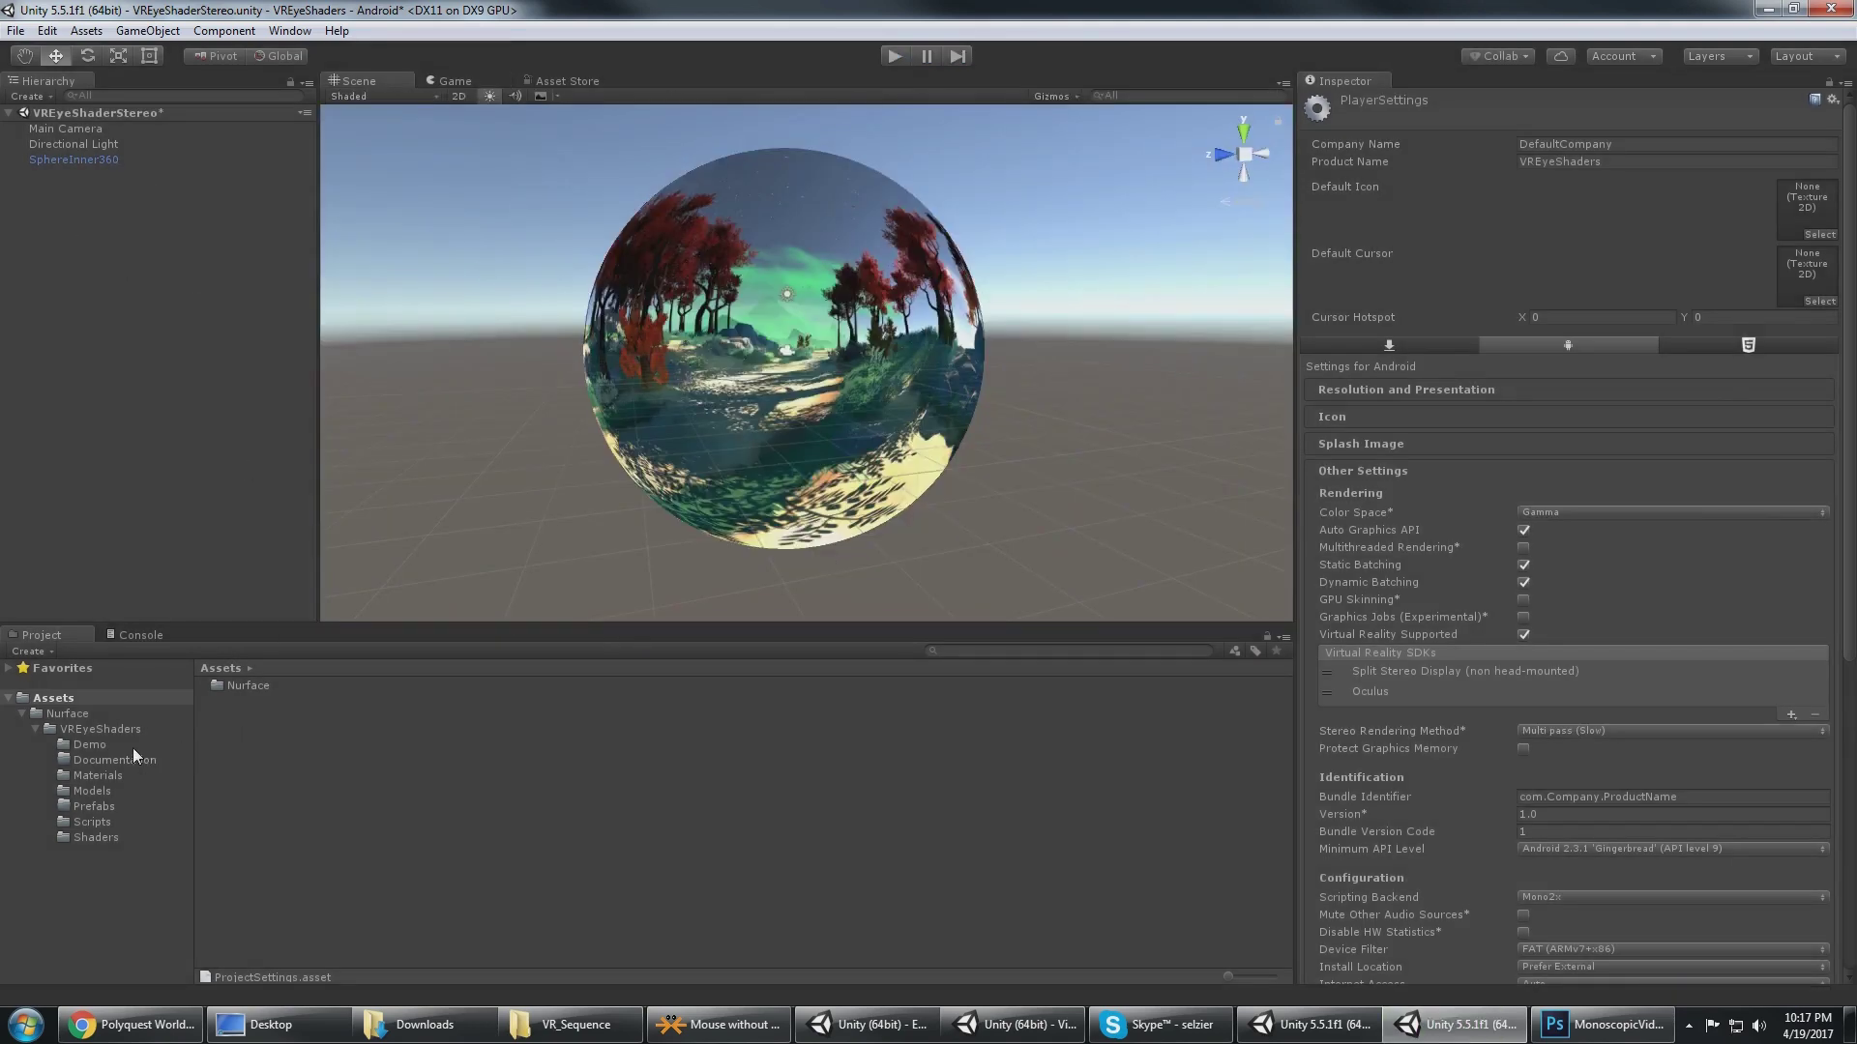
left_click(96, 160)
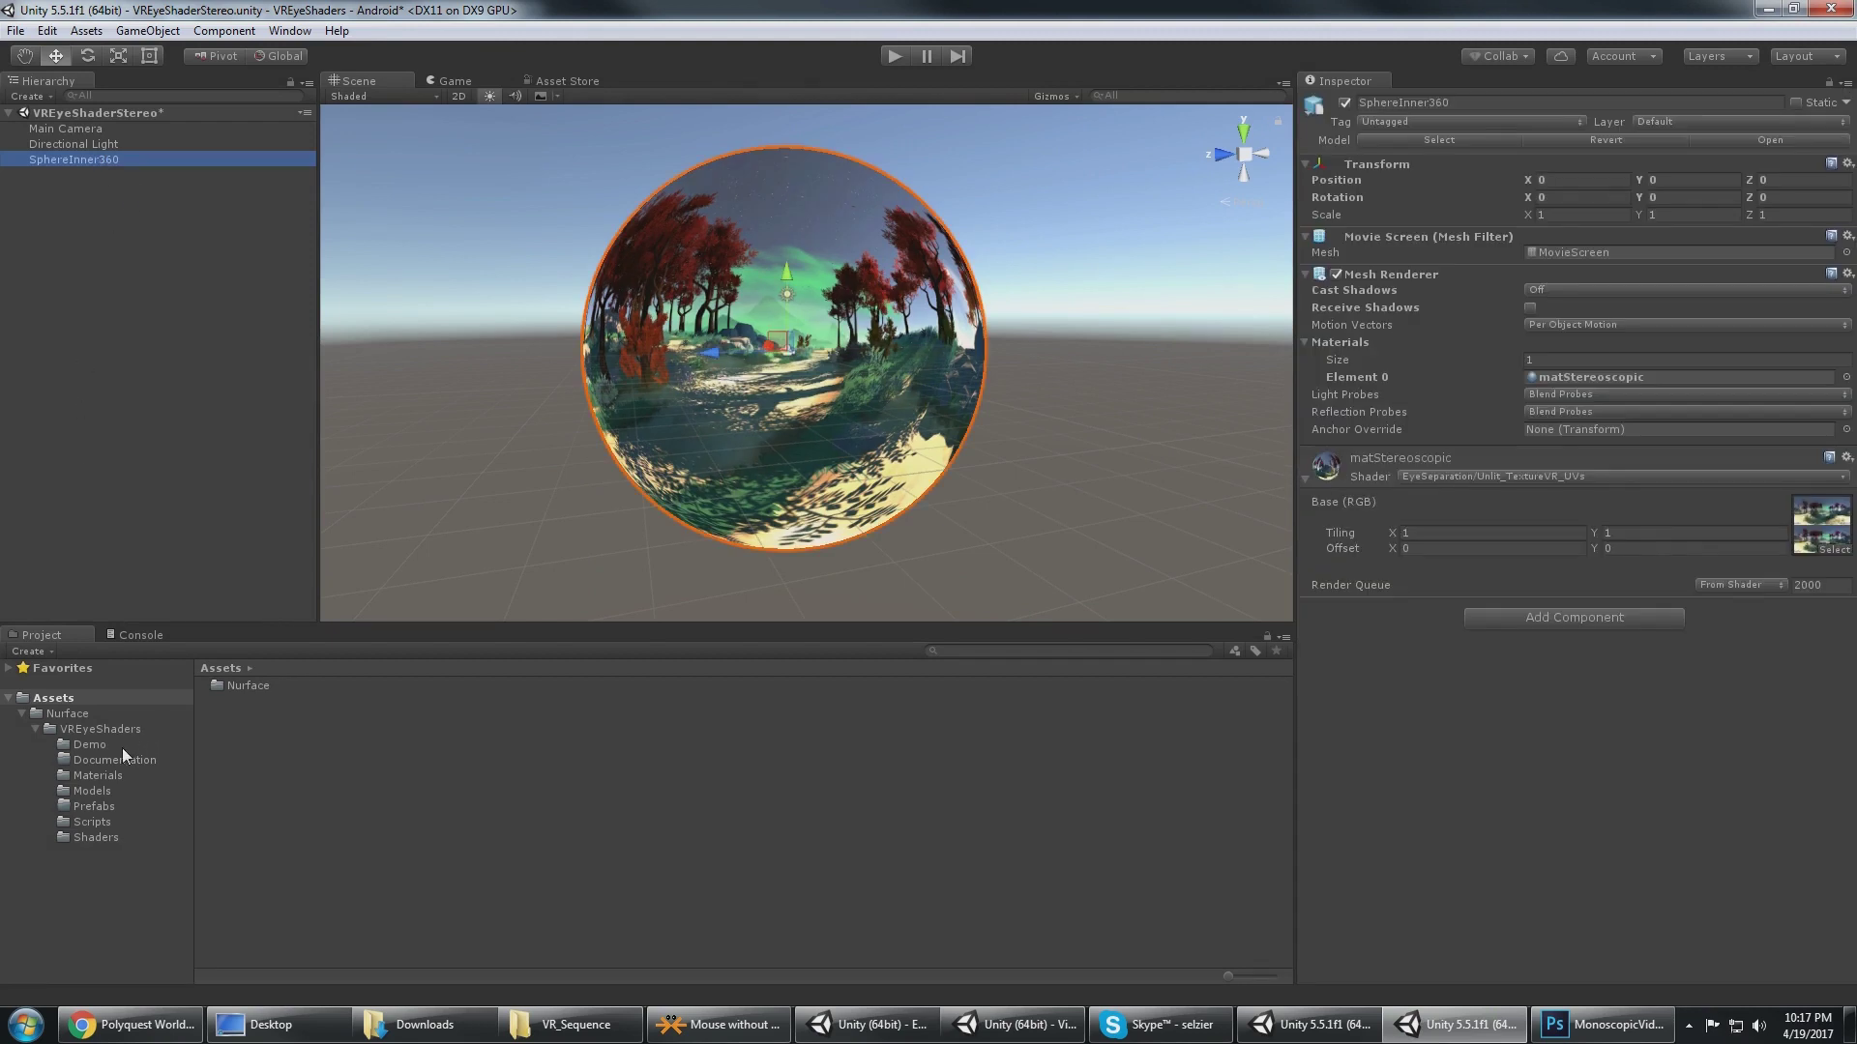
- Open the VREyeShaderMono scene from the Demo folder, saving the changes to the VREyeShaderStereo scene
left_click(90, 745)
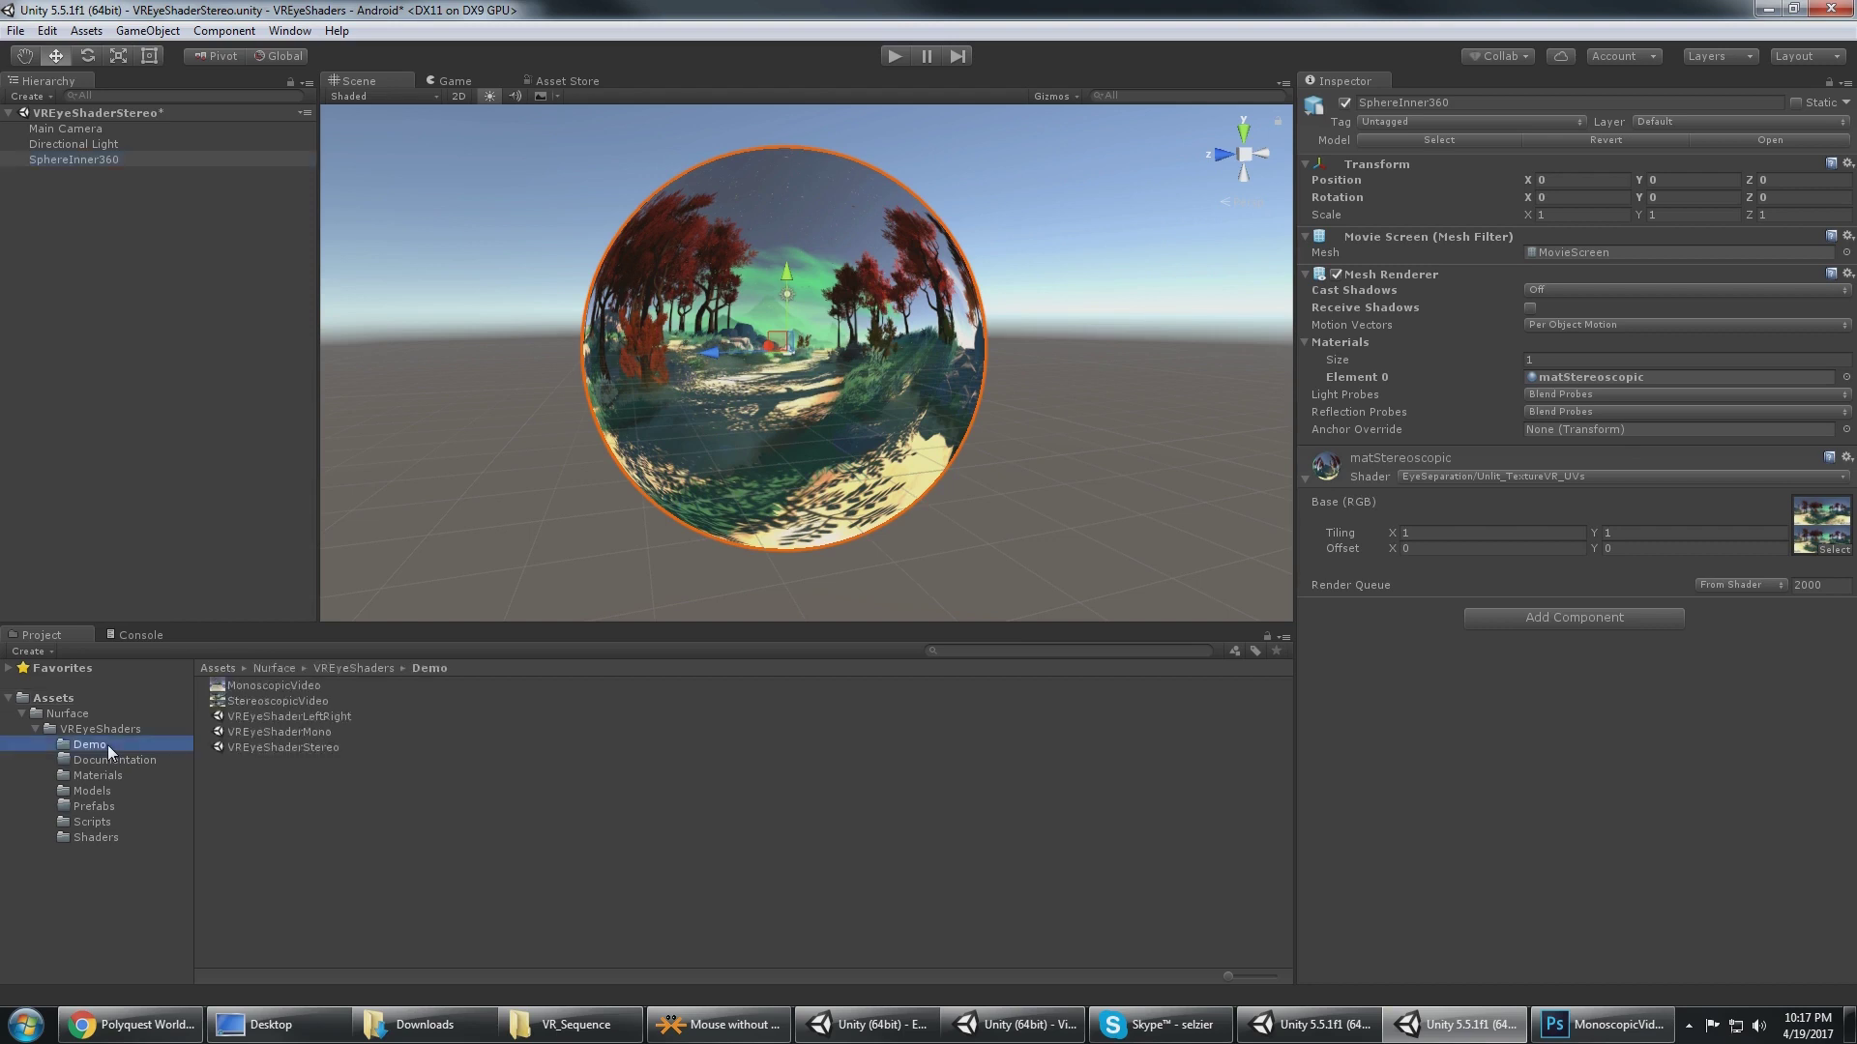
double_click(328, 733)
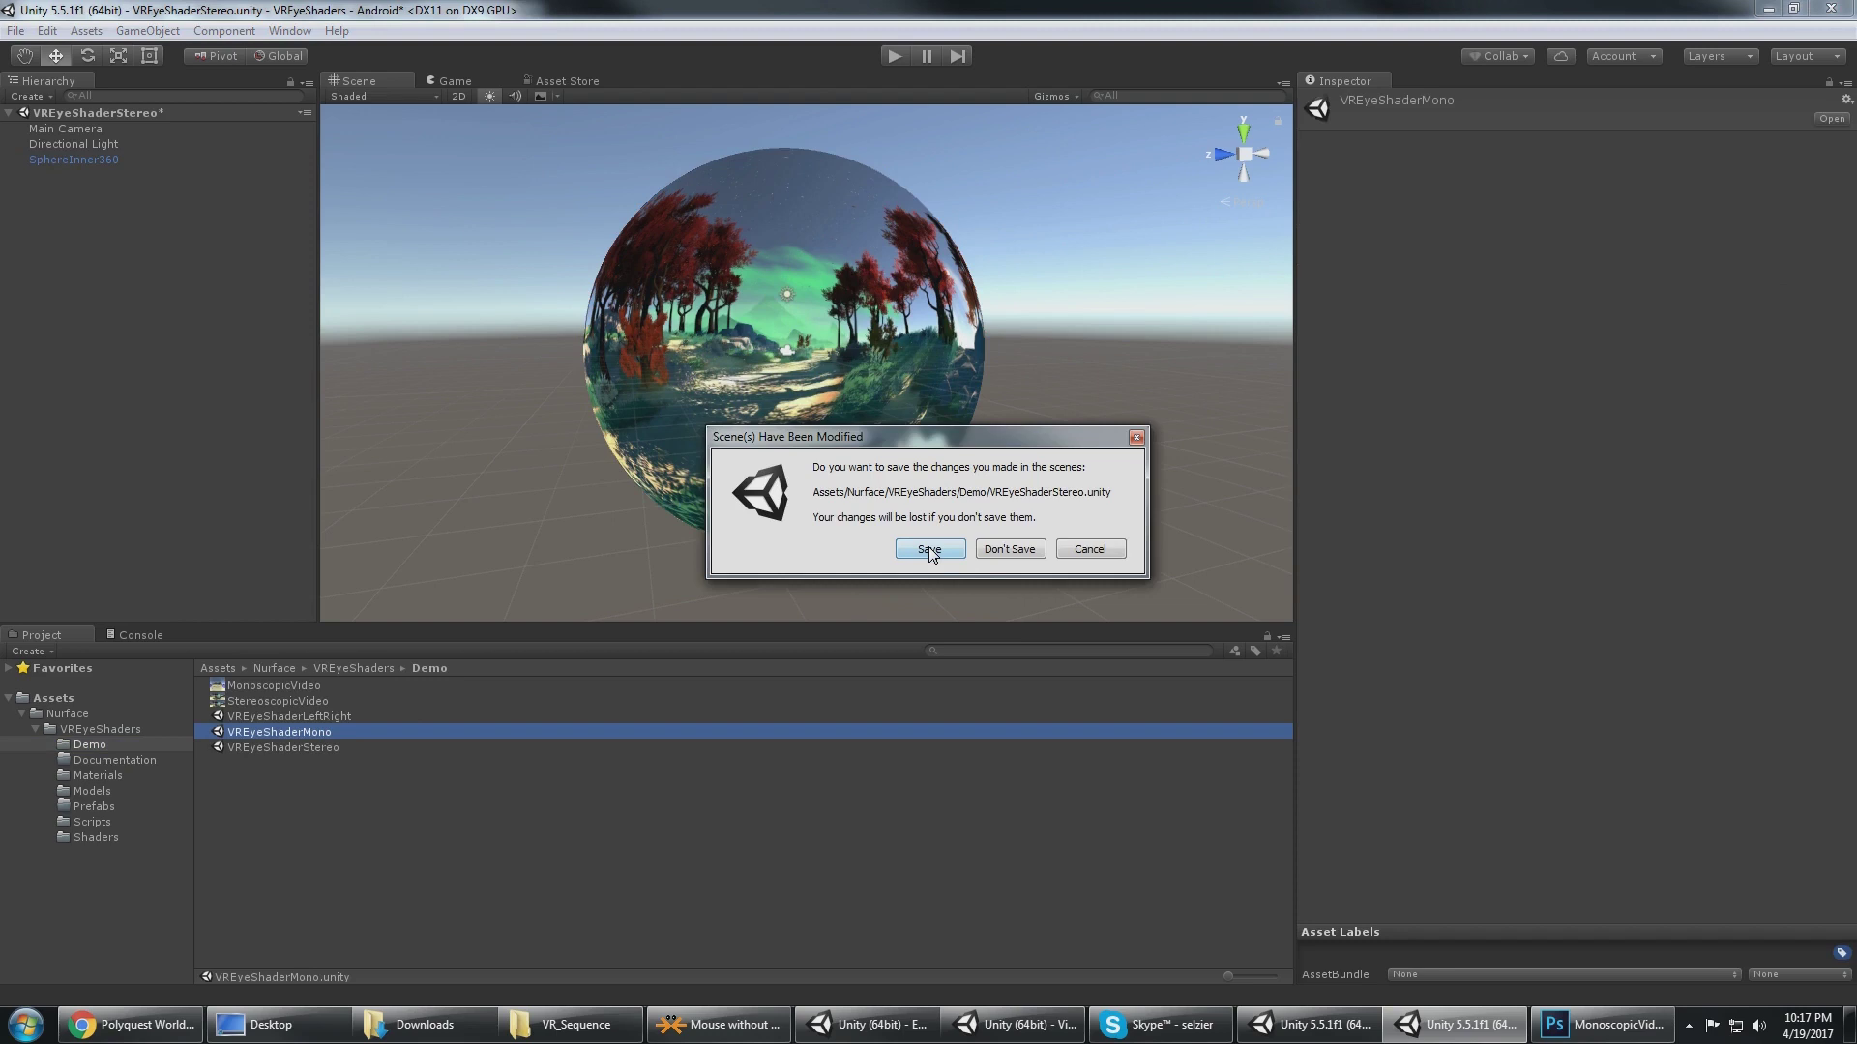
left_click(928, 549)
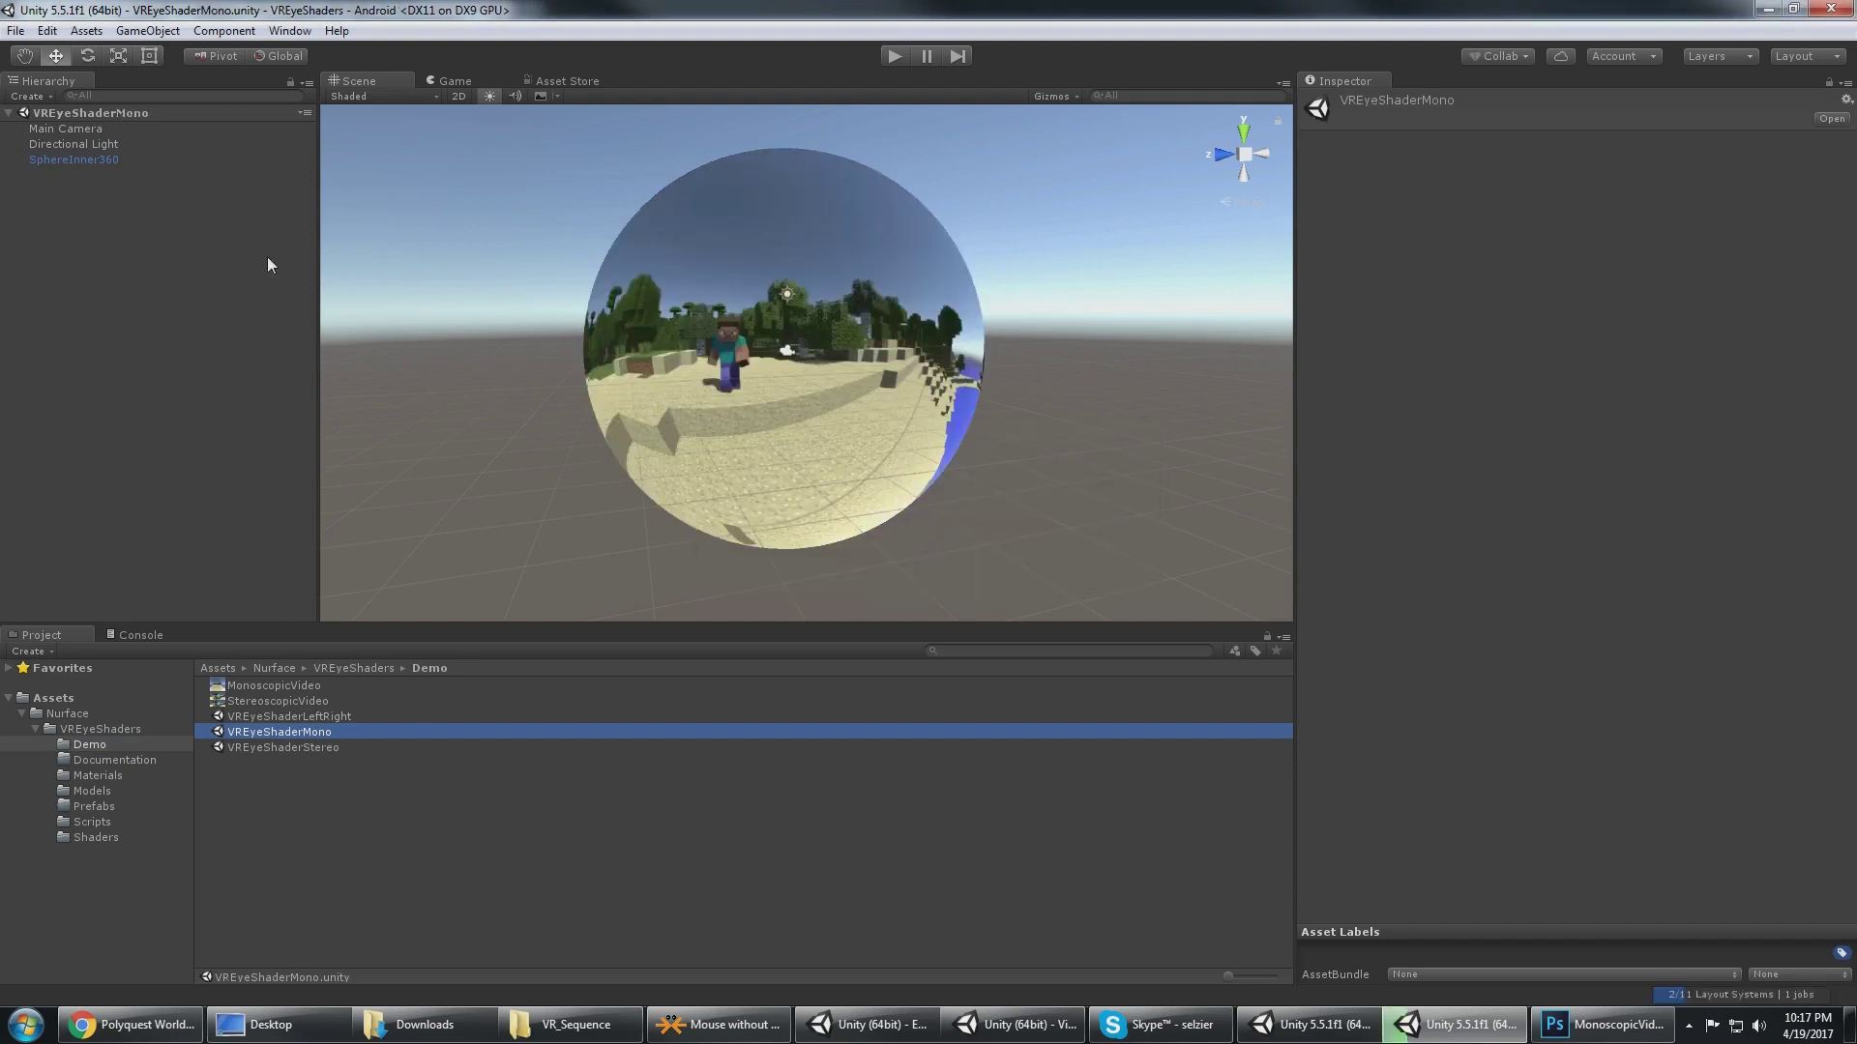
- Inspect the mono scene's SphereInner360 and Directional Light, and preview the MonoscopicVideo texture
left_click(91, 159)
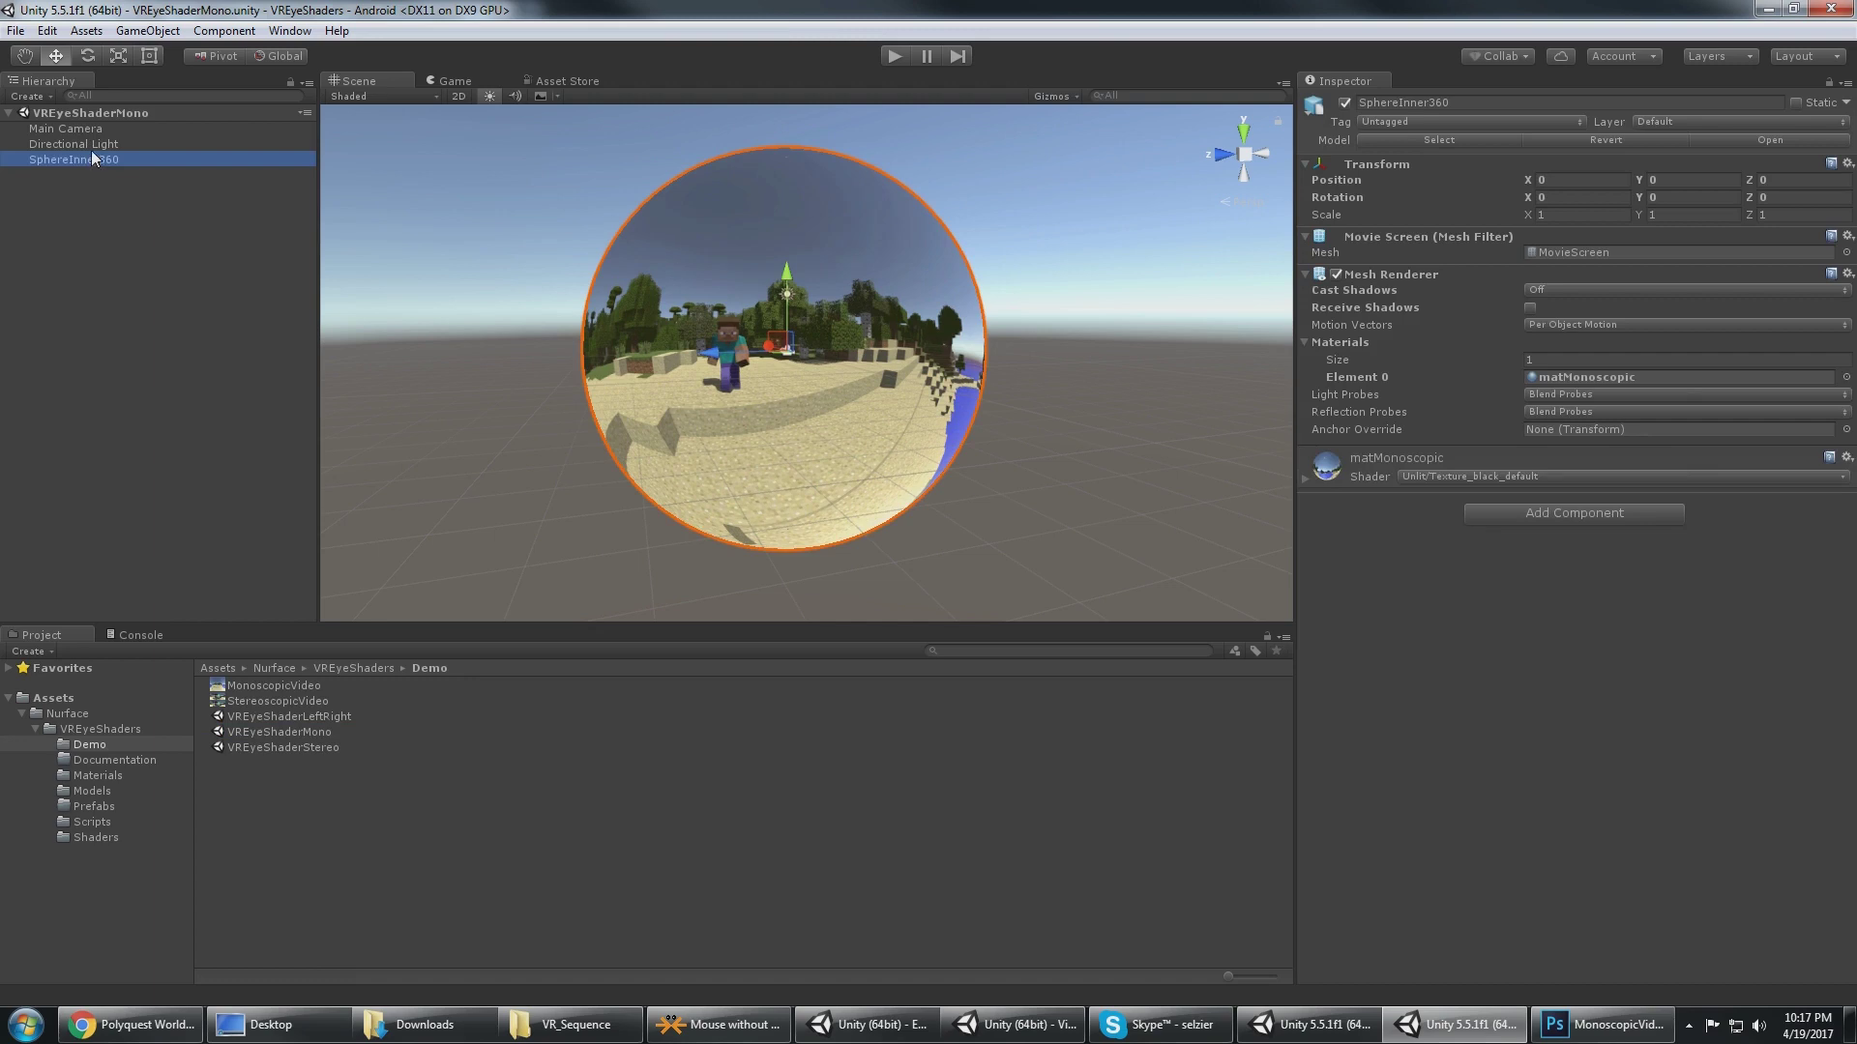
left_click(94, 143)
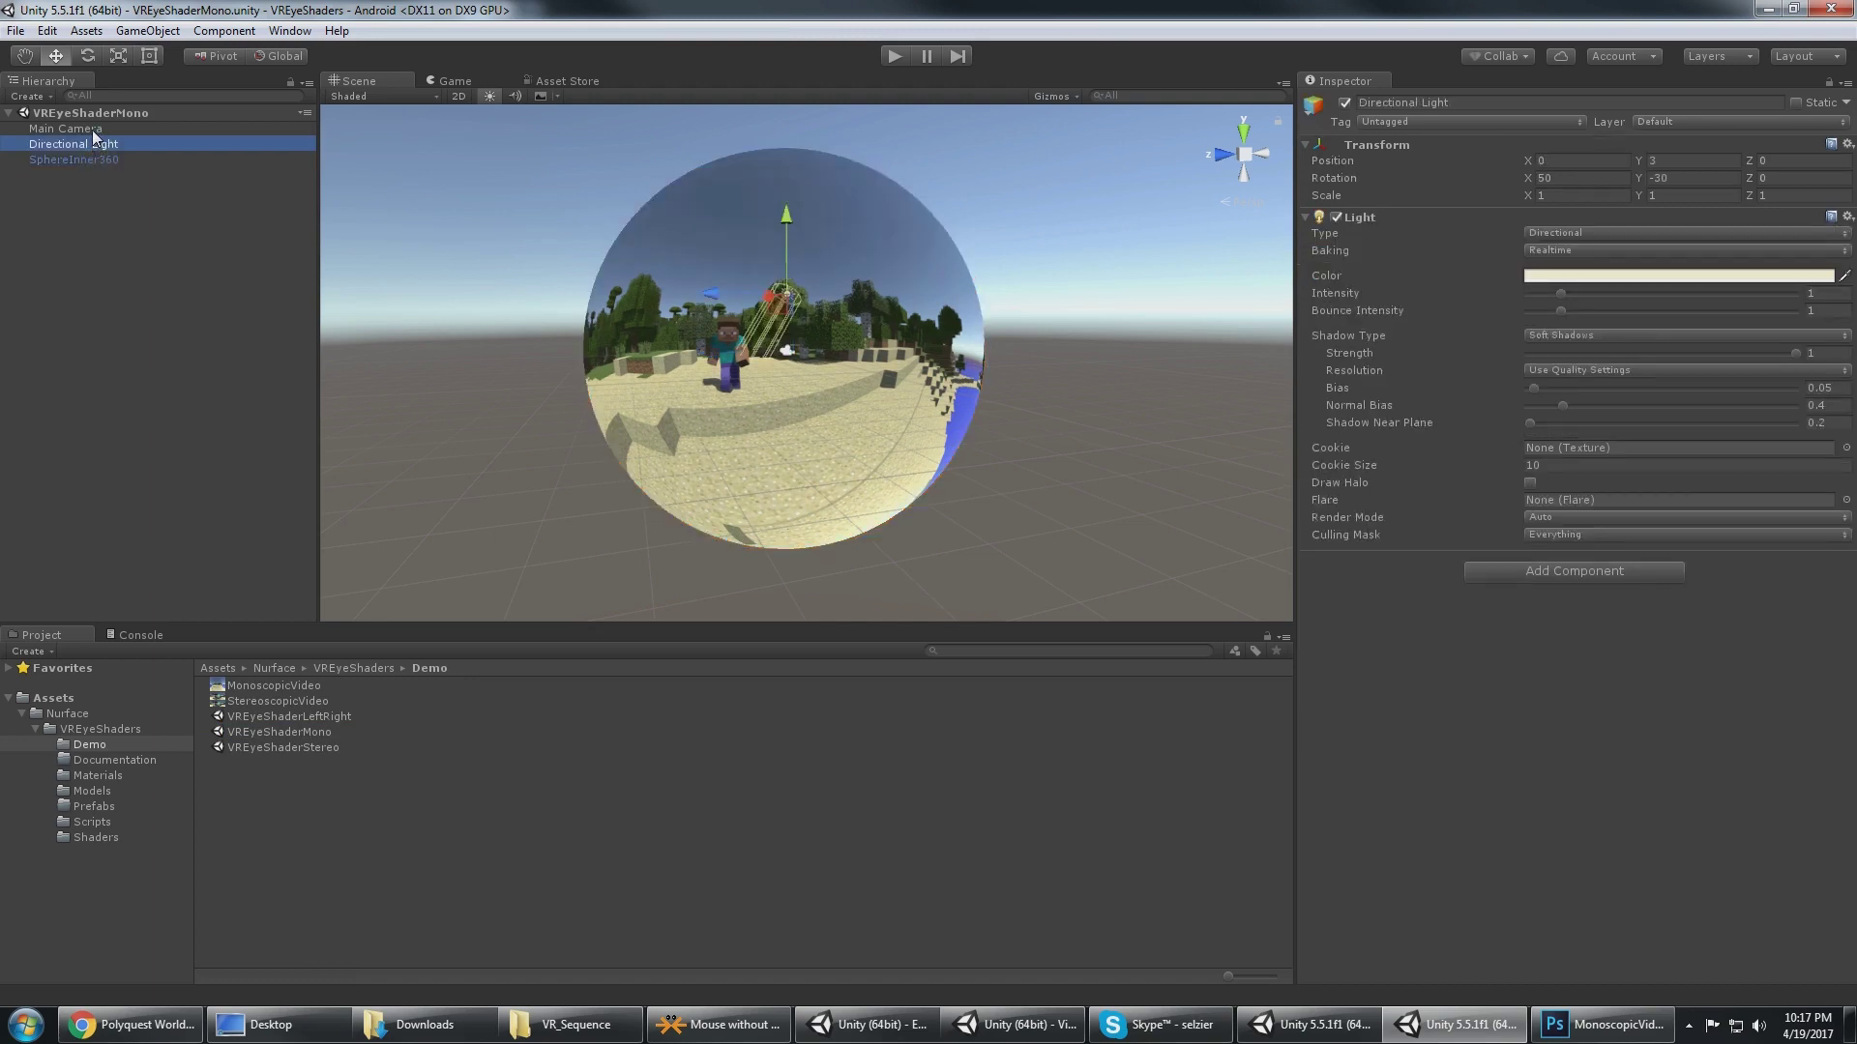
left_click(89, 225)
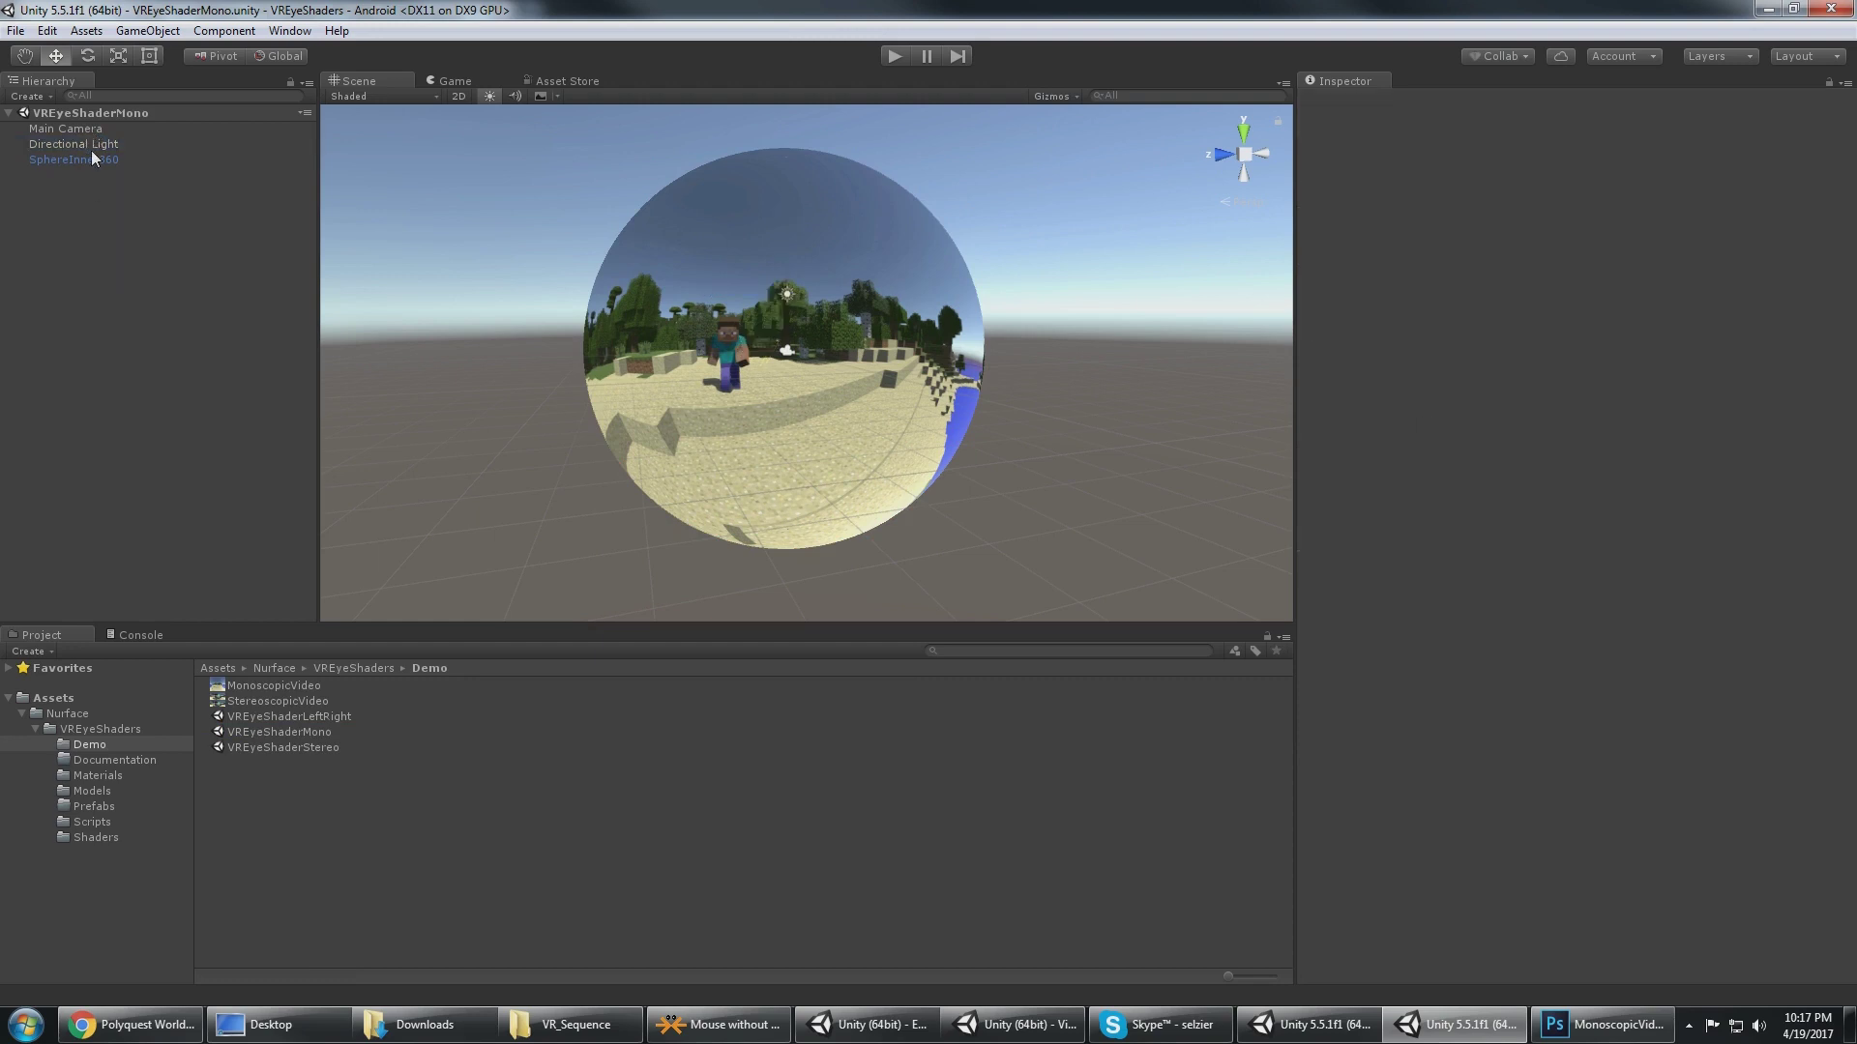
left_click(298, 689)
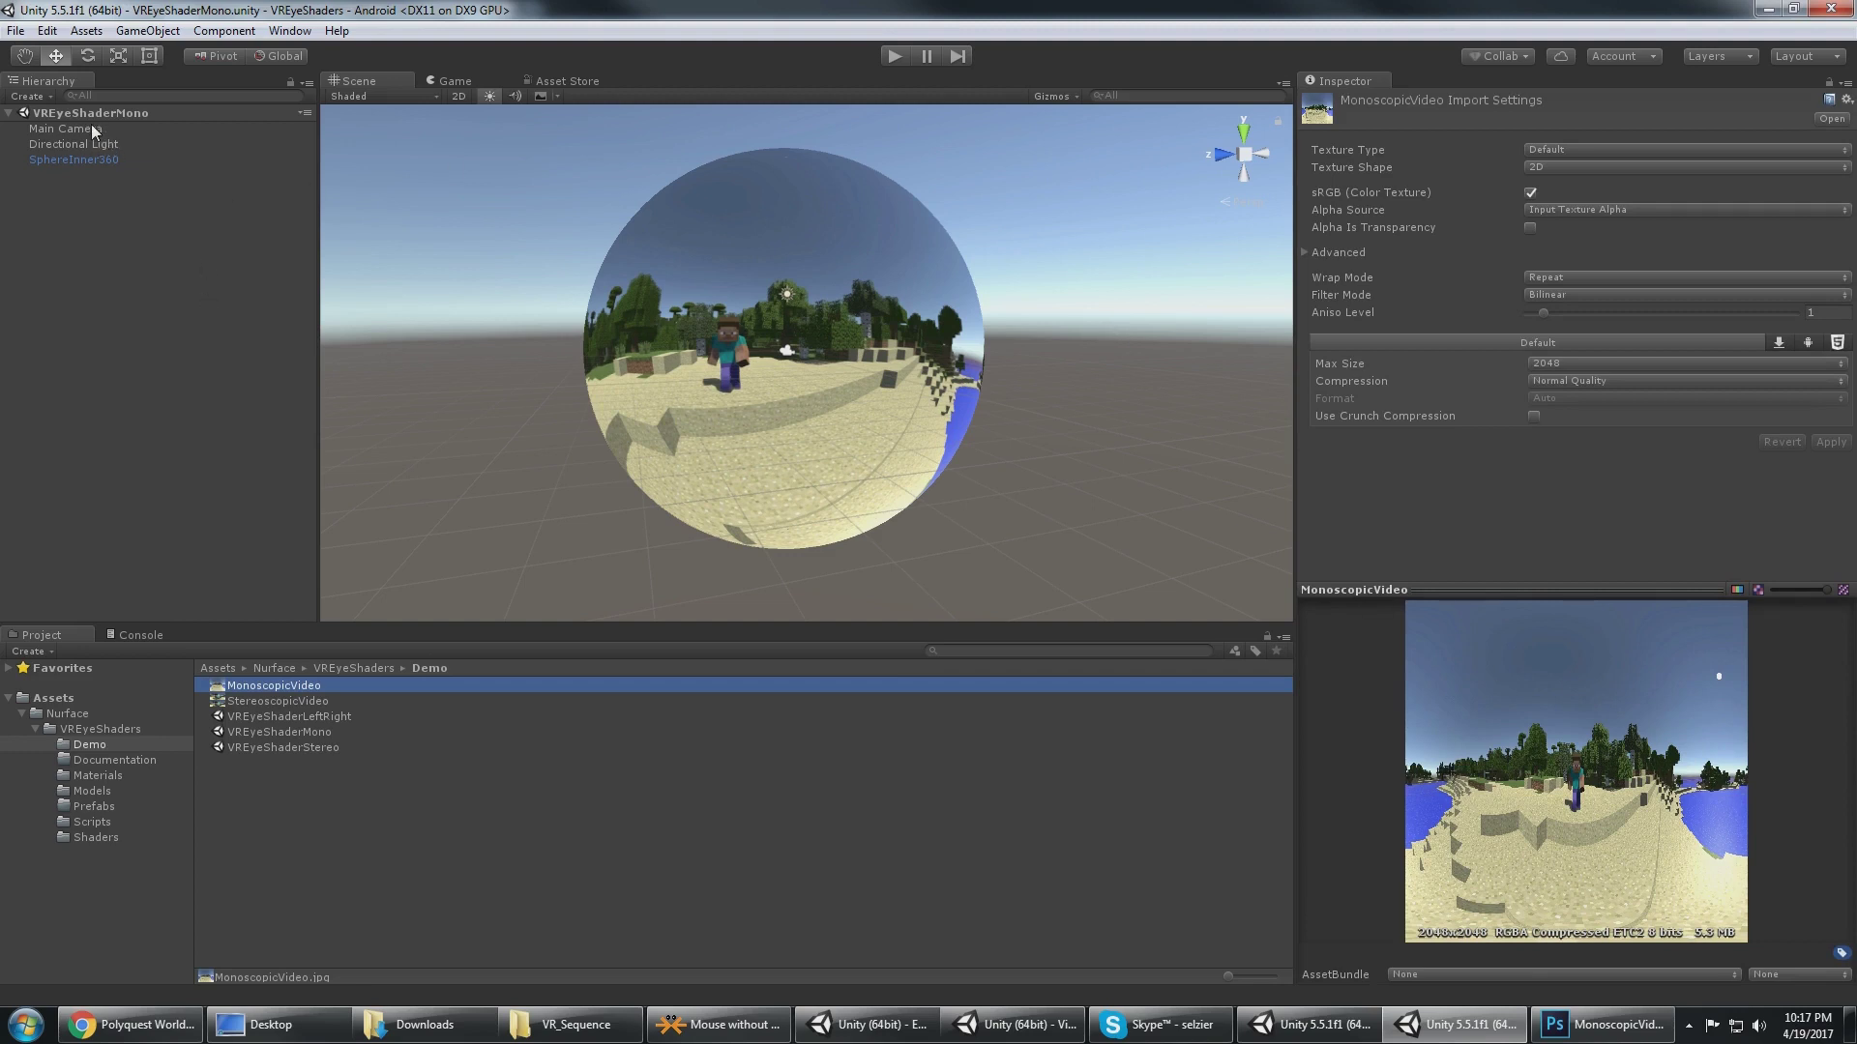
- Clear the Base (RGB) texture of SphereInner360's matMonoscopic material to check the black default, and restore the texture
left_click(97, 159)
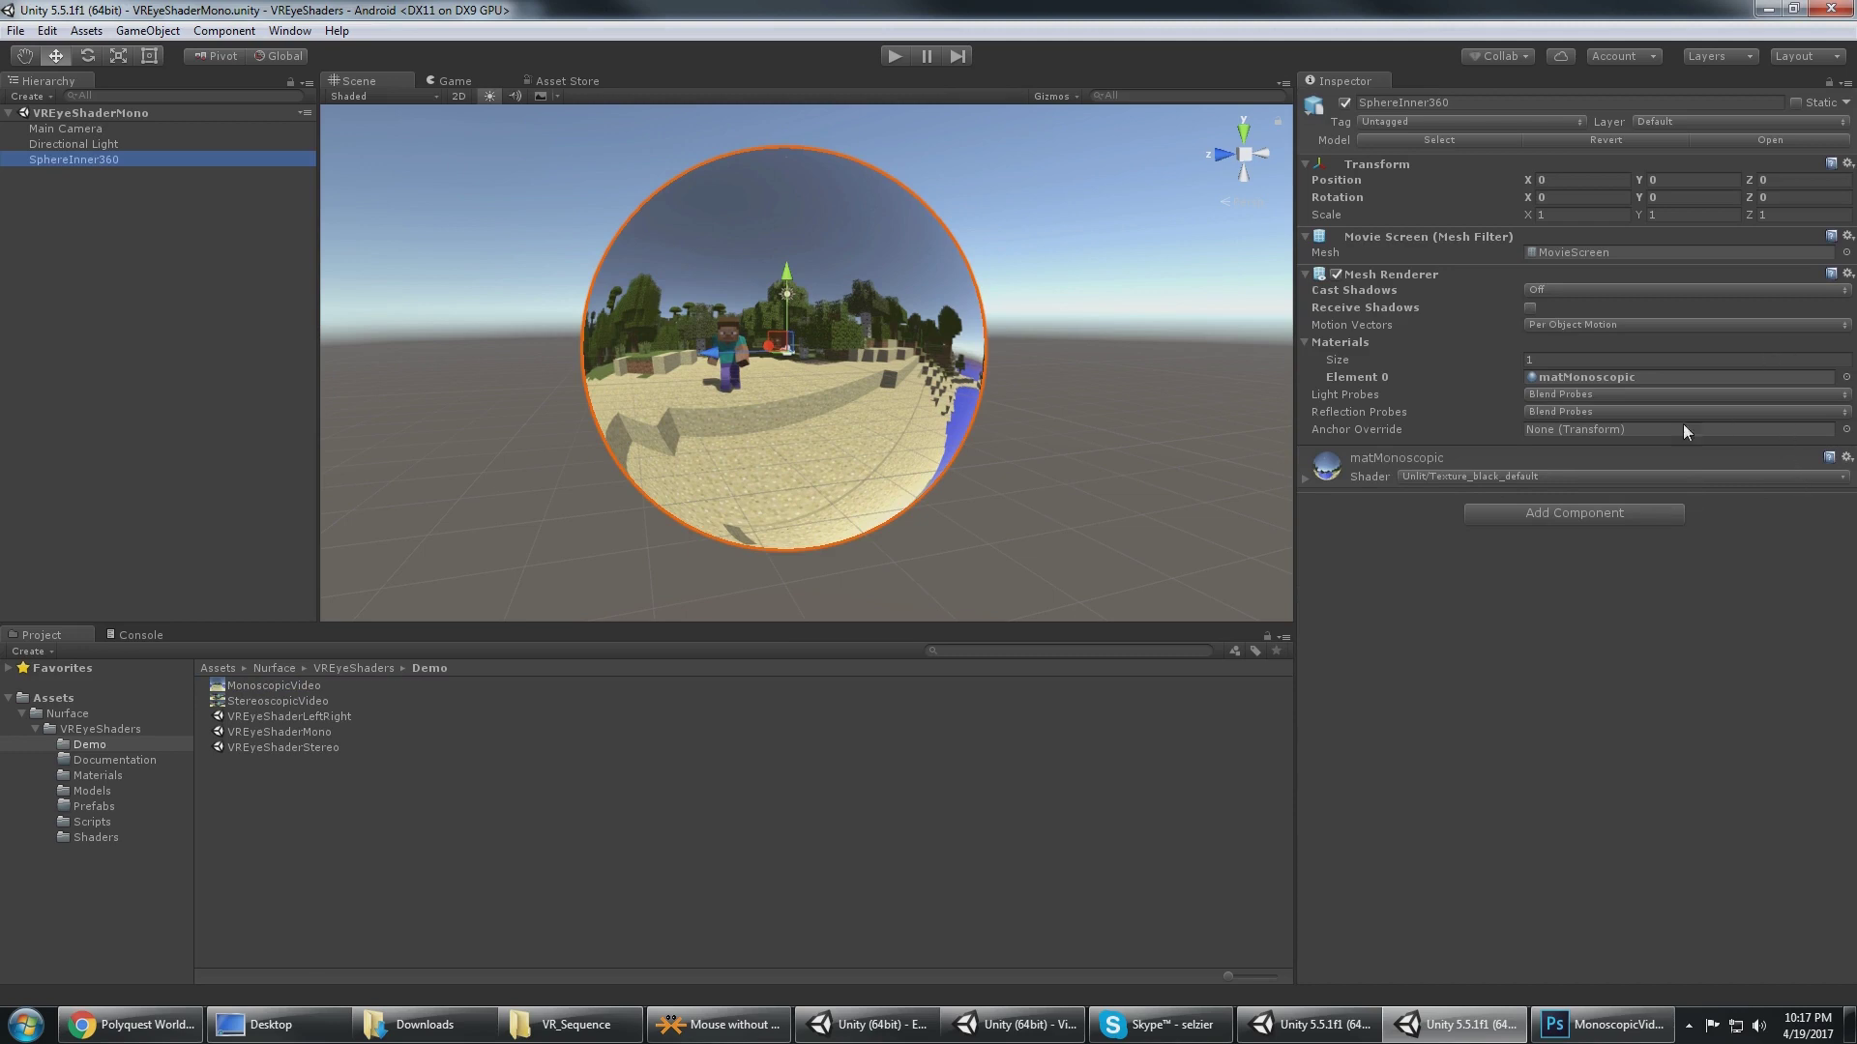
left_click(1702, 467)
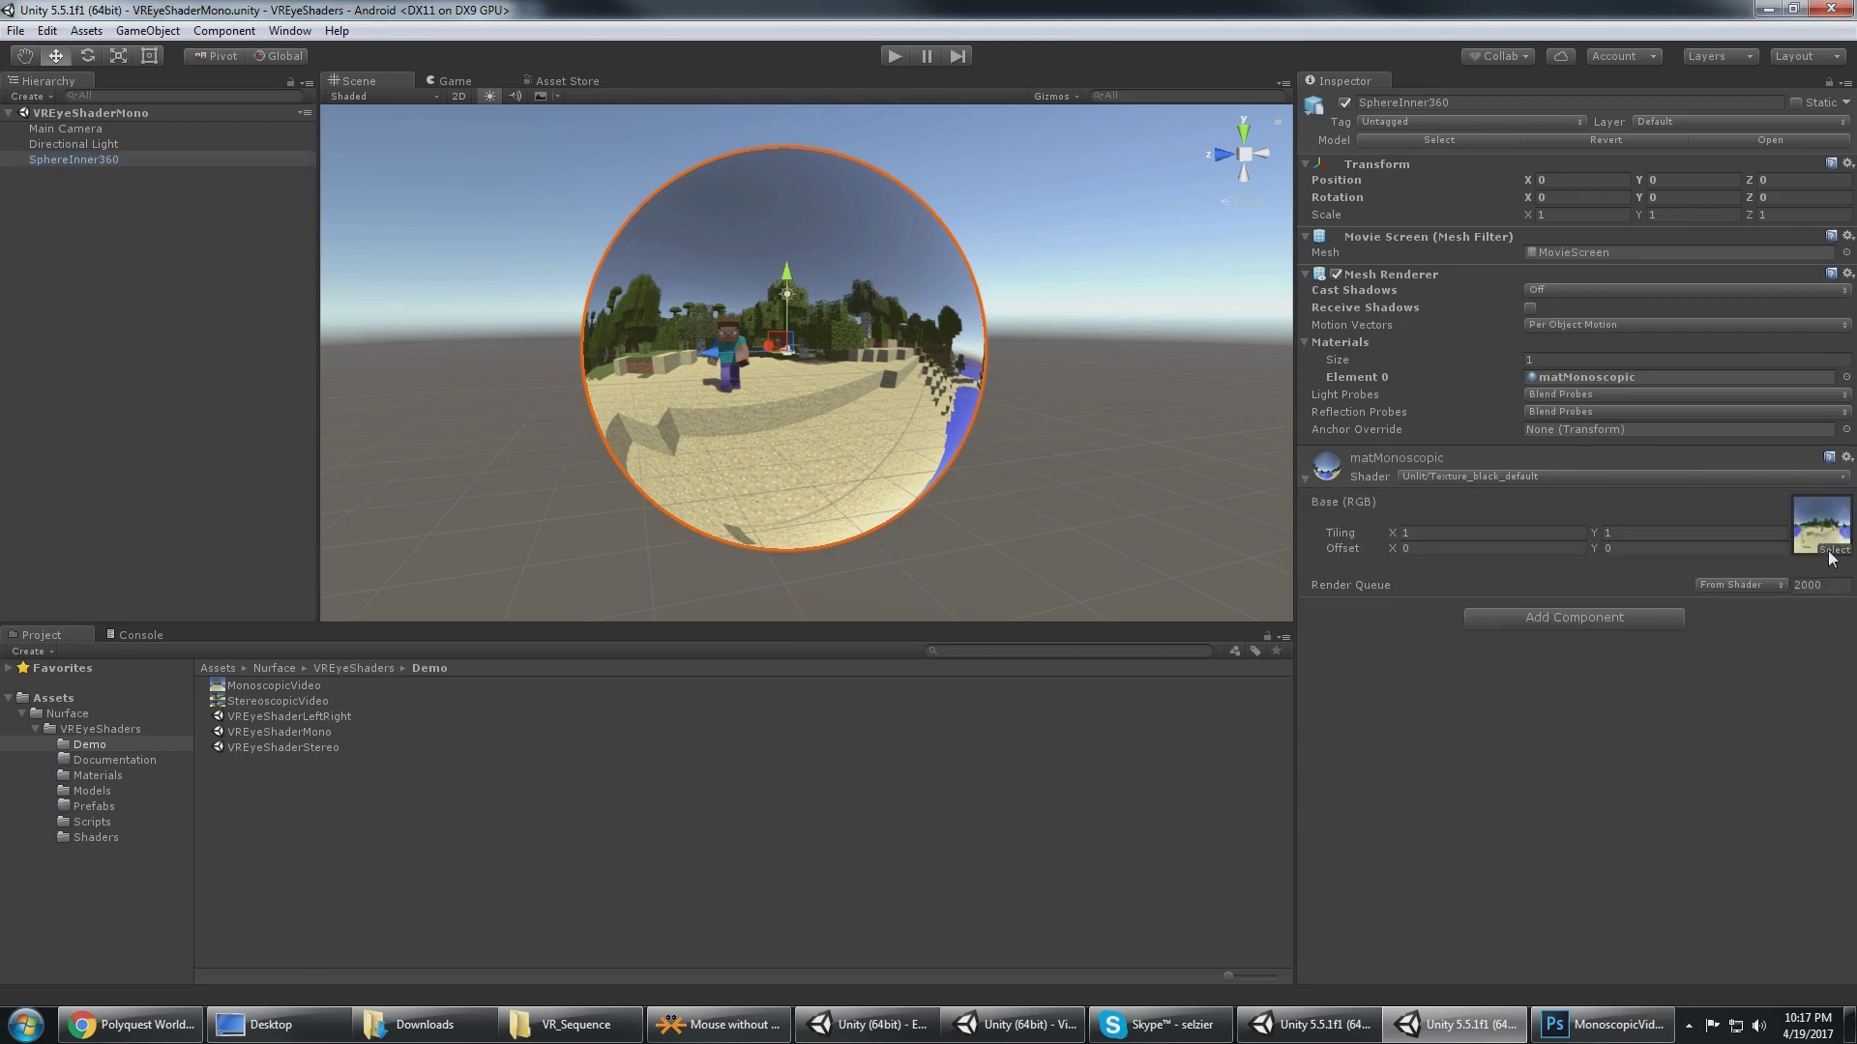
left_click(1831, 555)
key("Delete")
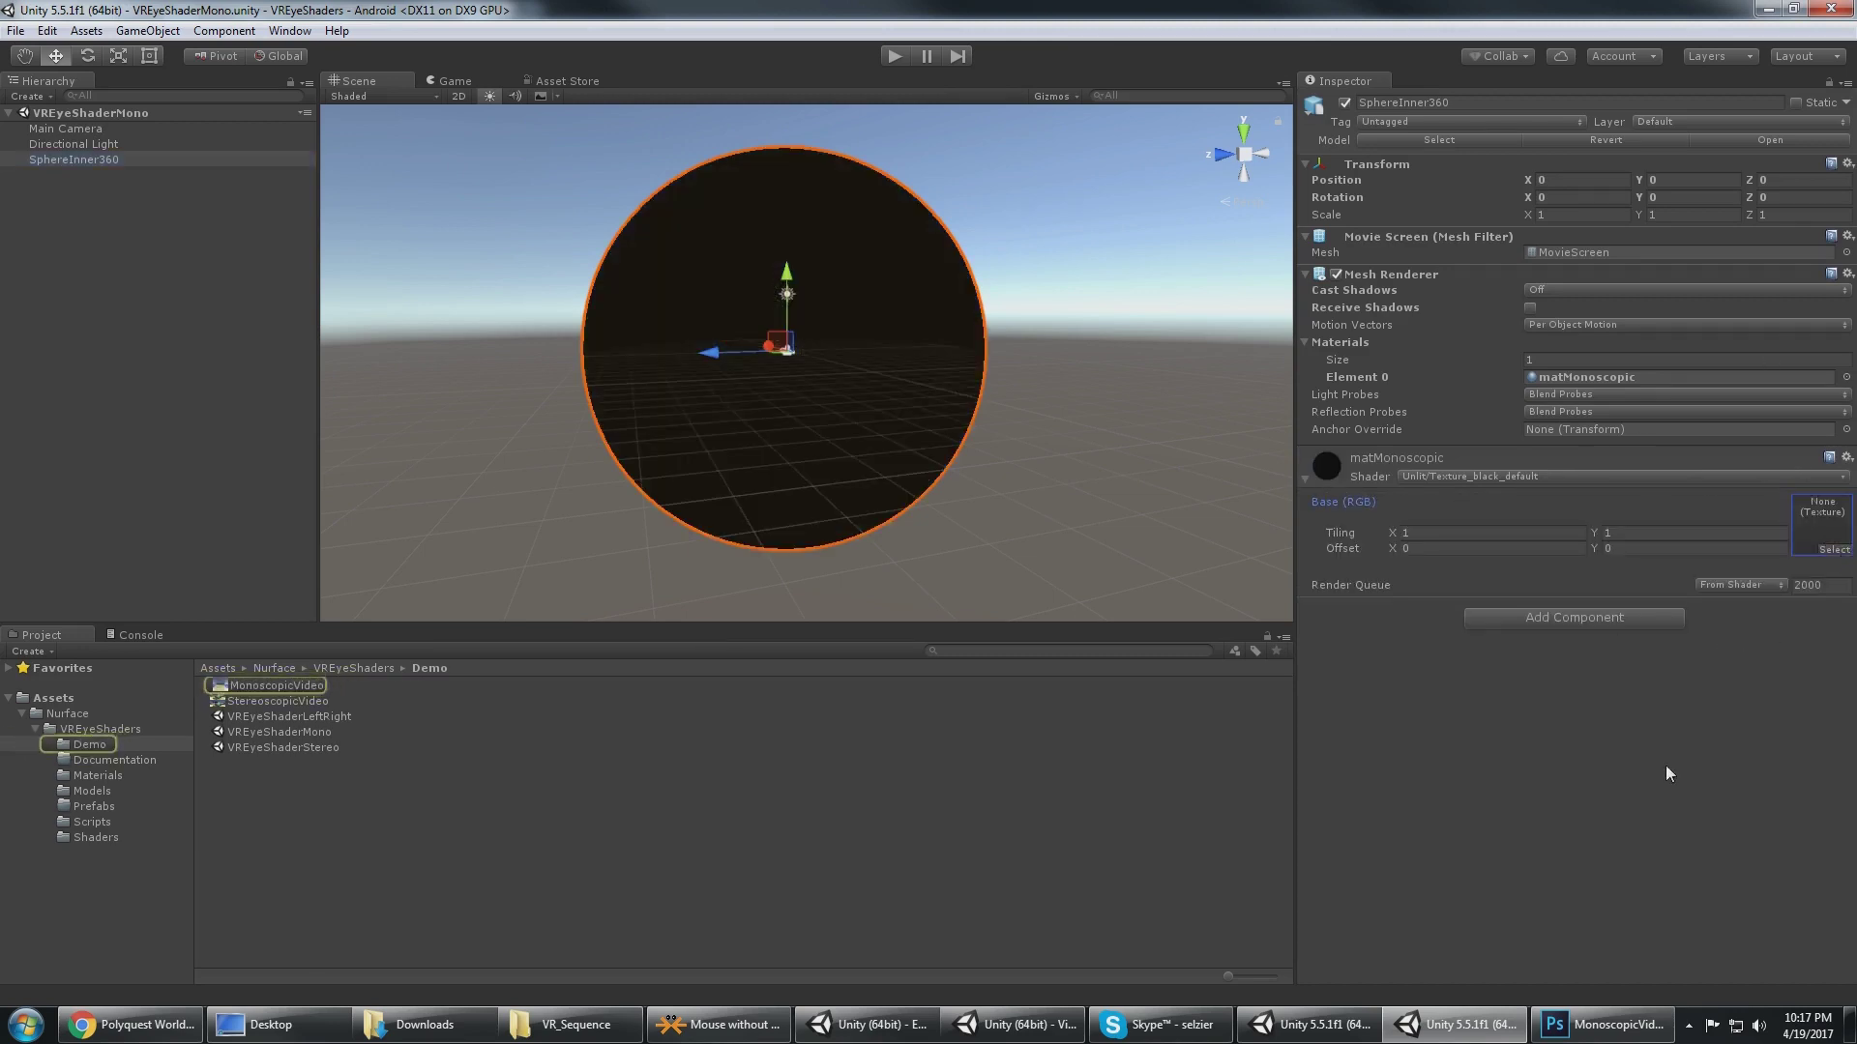
left_click_drag(853, 346, 900, 305, "alt")
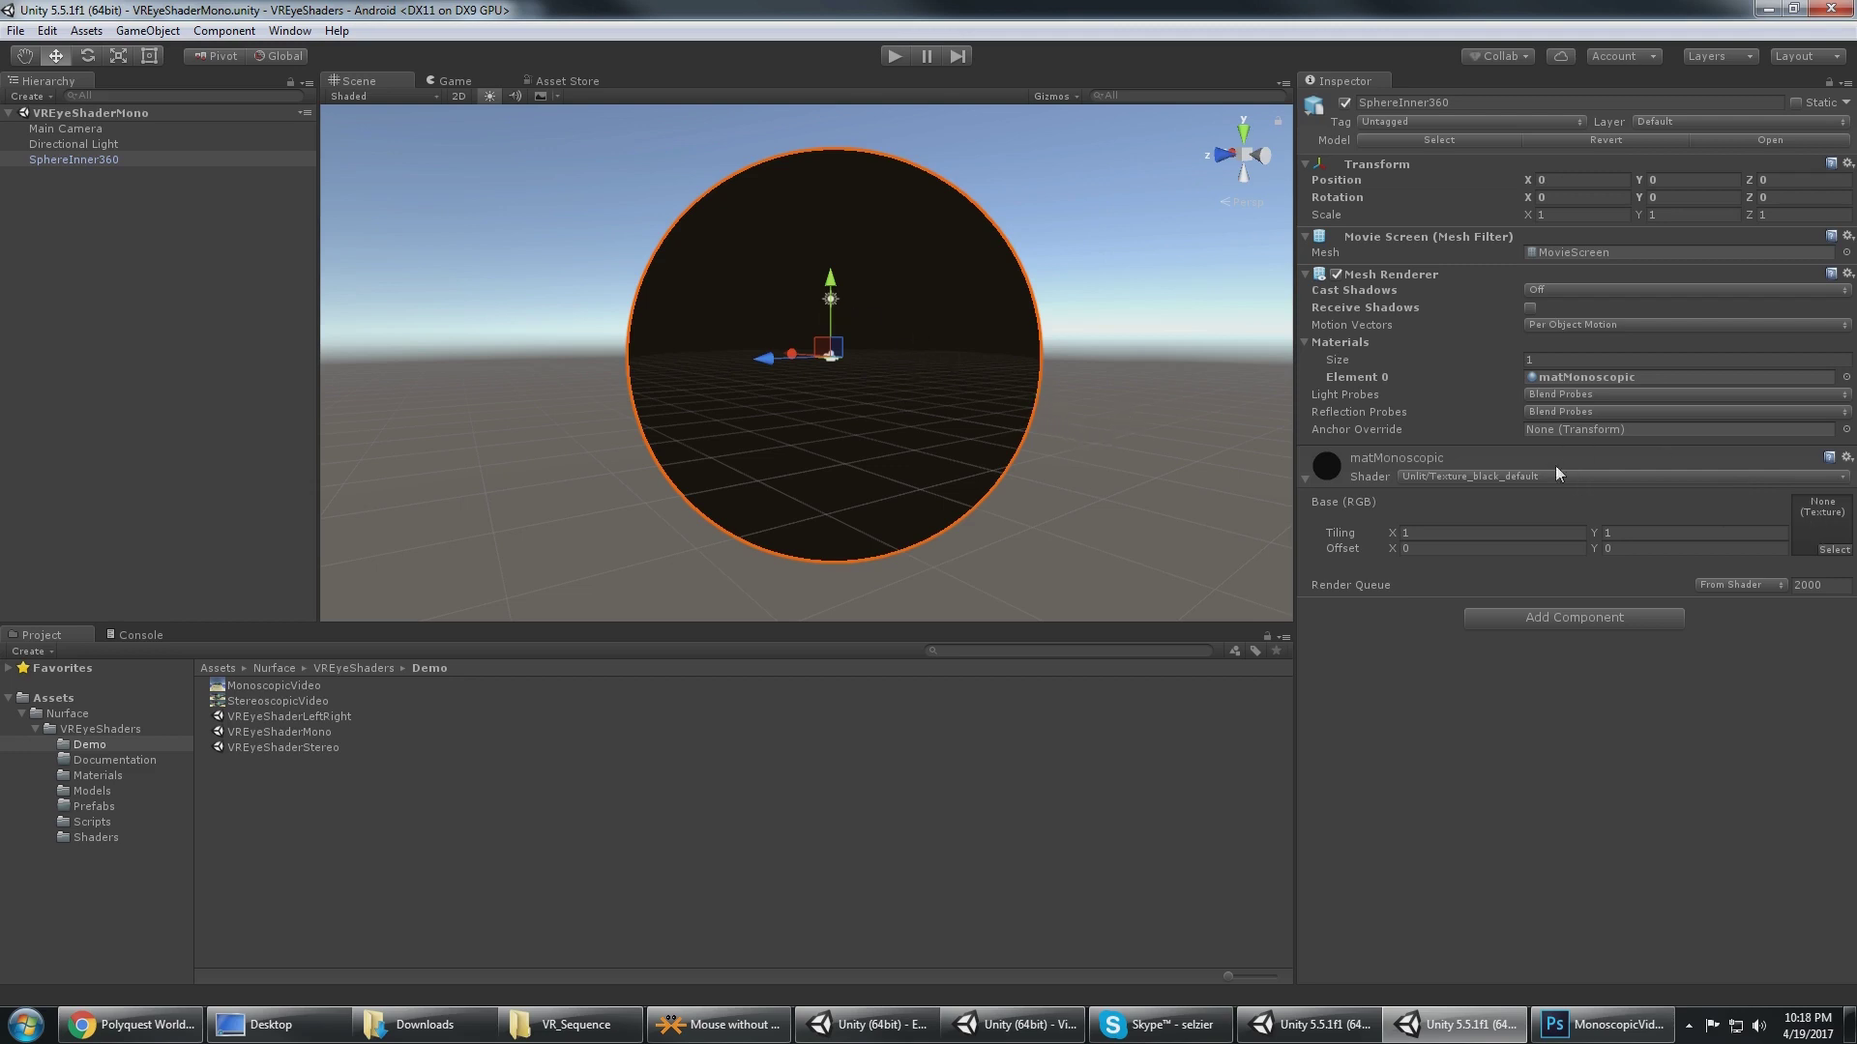
left_click_drag(903, 288, 865, 285, "alt")
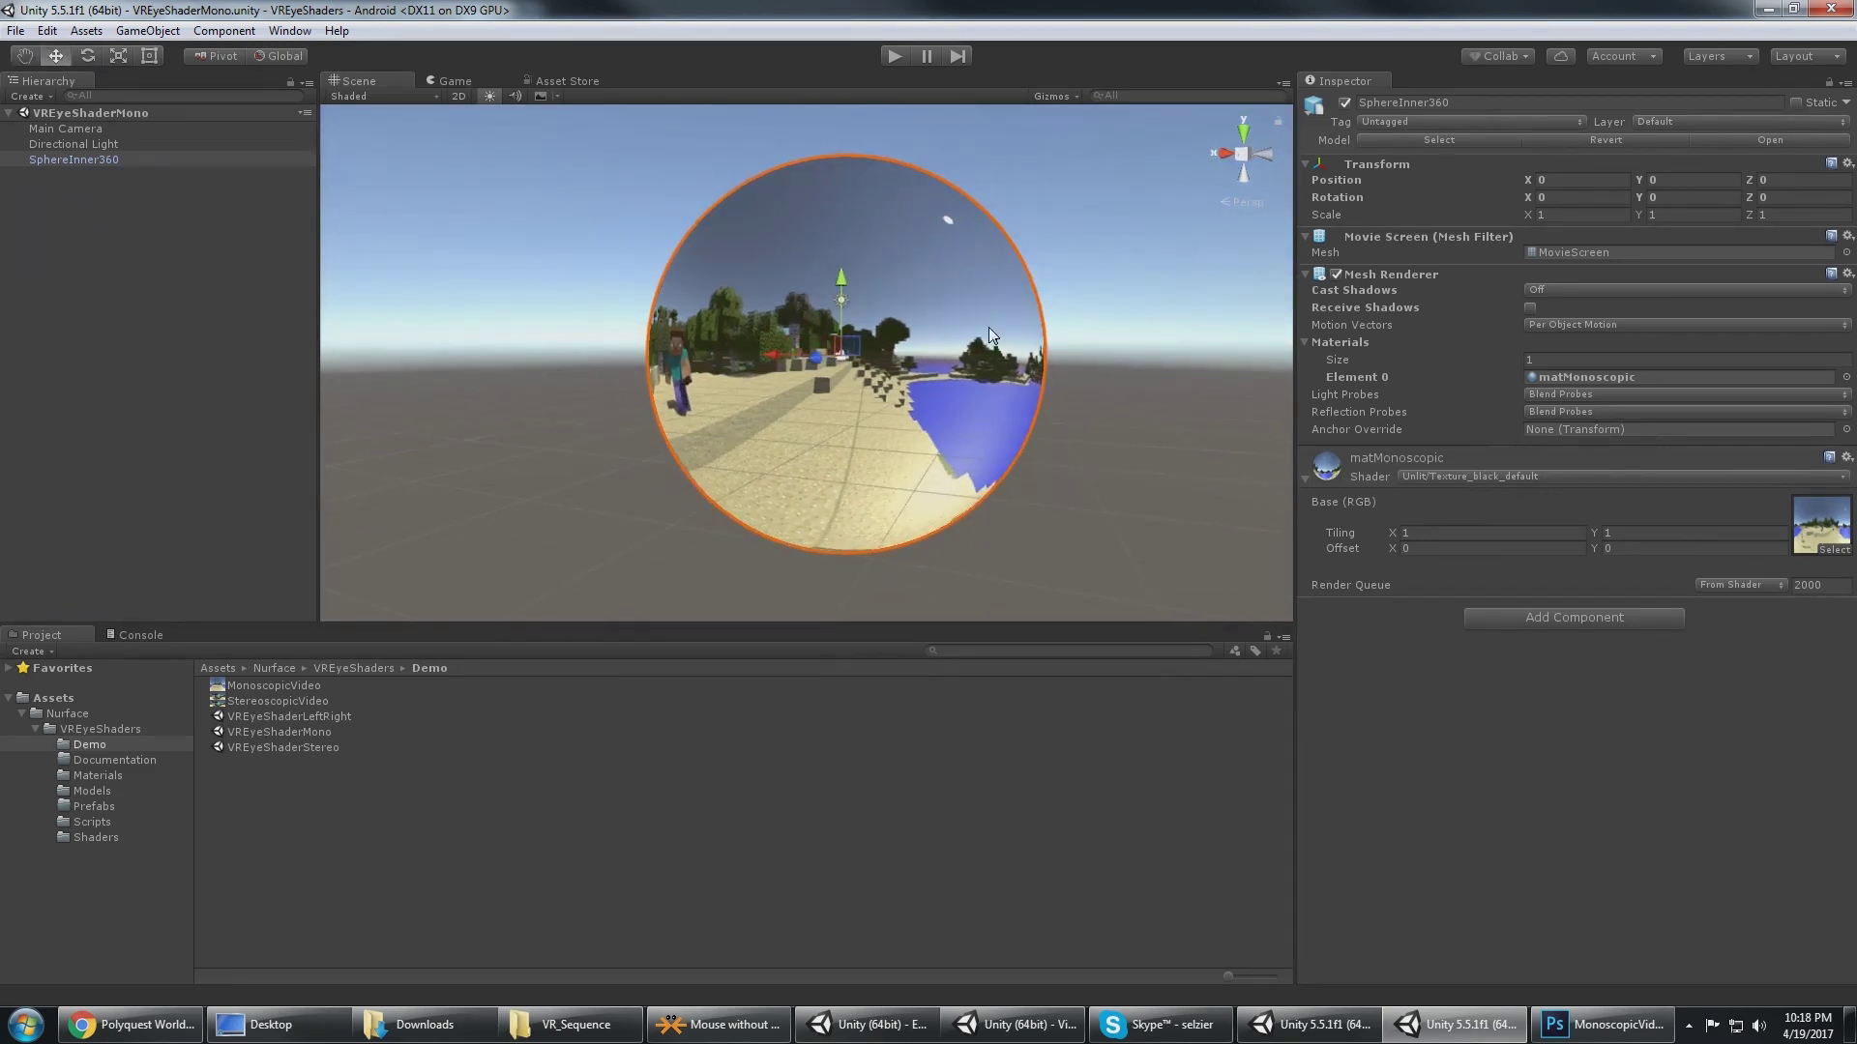
left_click_drag(957, 325, 854, 354, "alt")
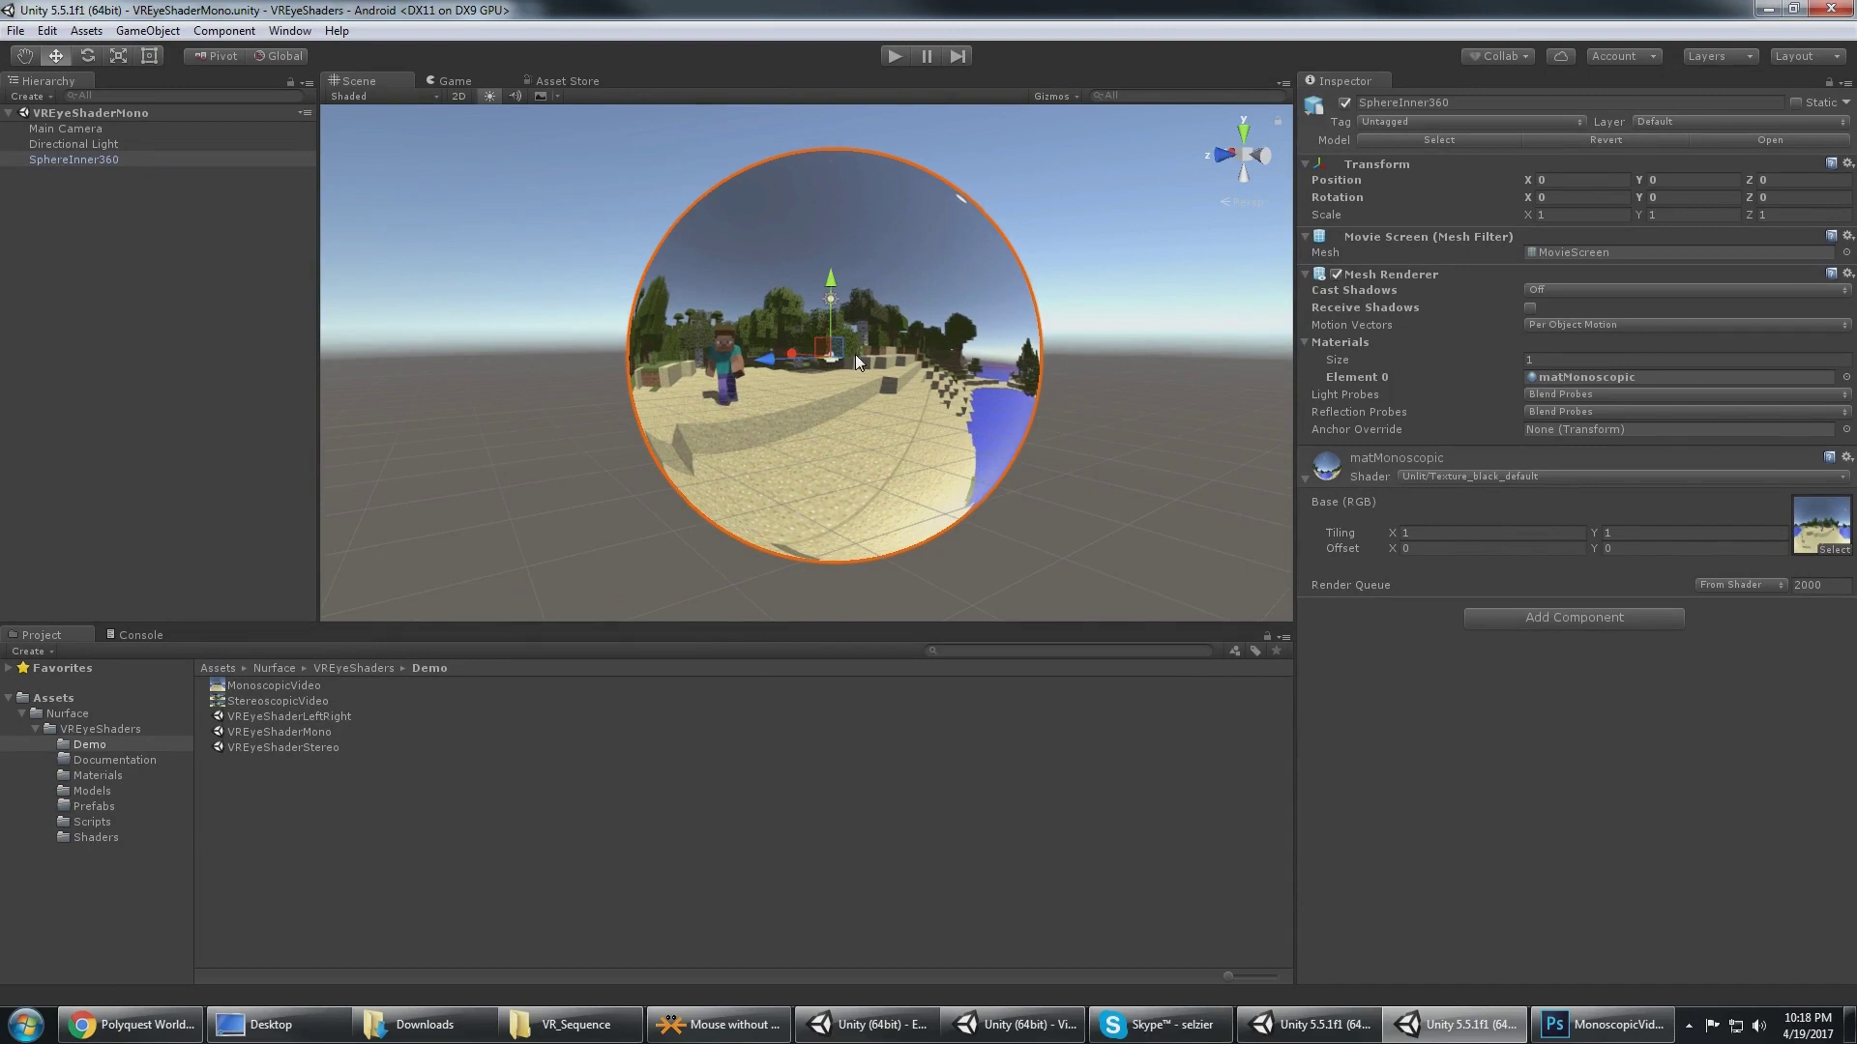
- Open the VREyeShaderLeftRight scene from the Demo folder
double_click(334, 718)
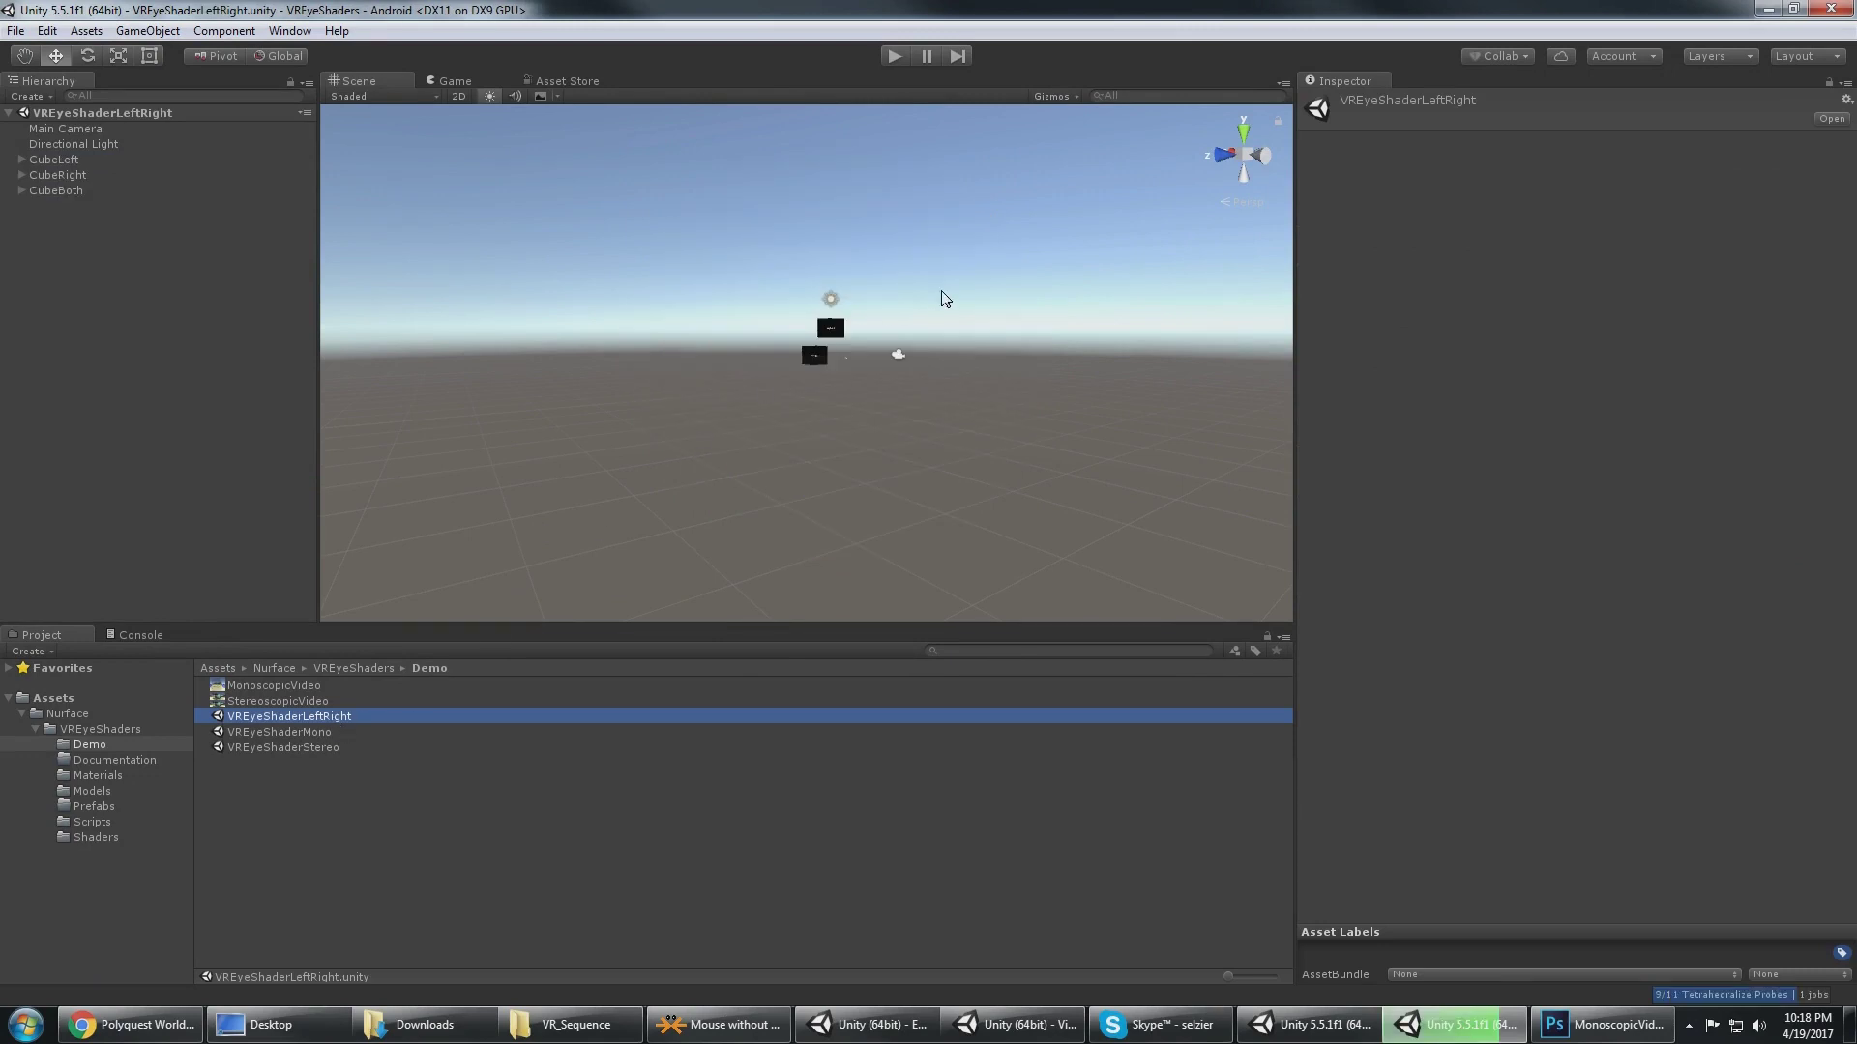
- Examine the Left Eye, Right Eye and Both Eyes cubes up close in the scene
left_click_drag(1042, 272, 838, 390, "alt")
middle_click_drag(920, 400, 788, 425)
scroll(947, 387, "up", 5)
scroll(788, 426, "up", 3)
left_click_drag(787, 426, 936, 351, "alt")
scroll(936, 350, "up", 2)
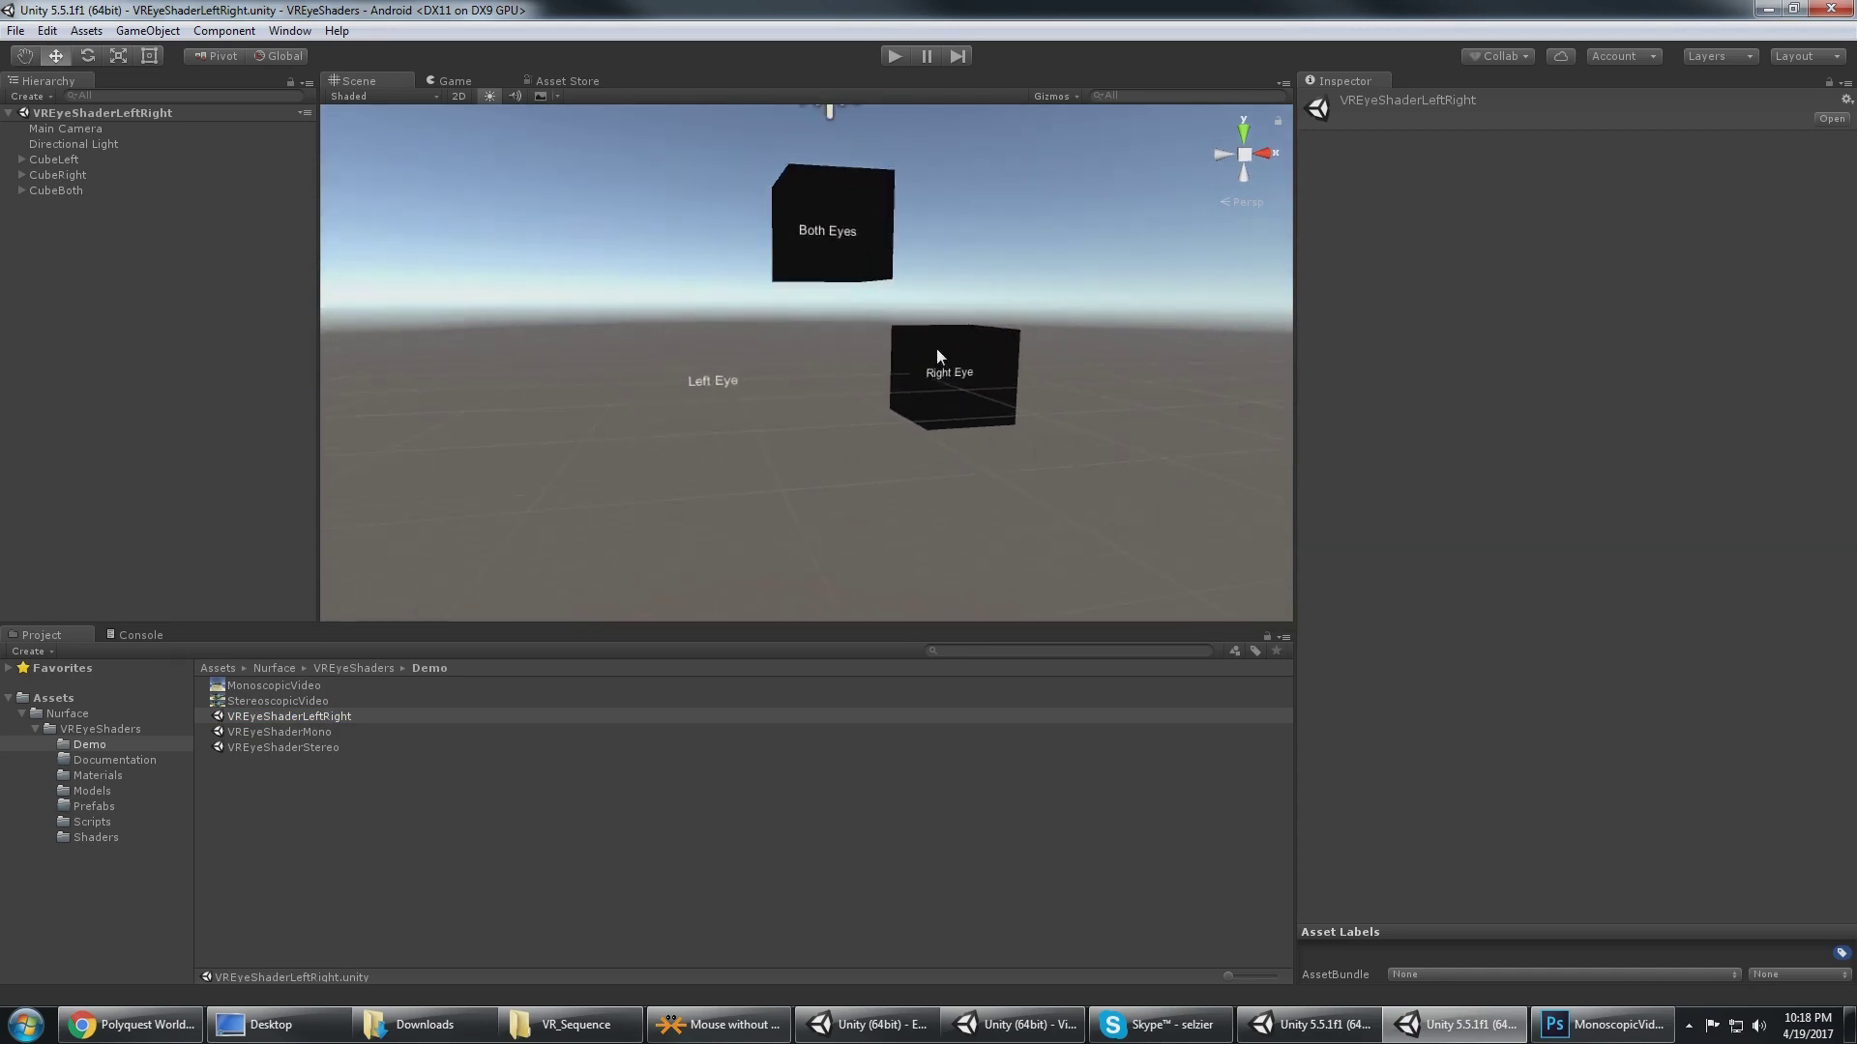
middle_click_drag(936, 349, 920, 396)
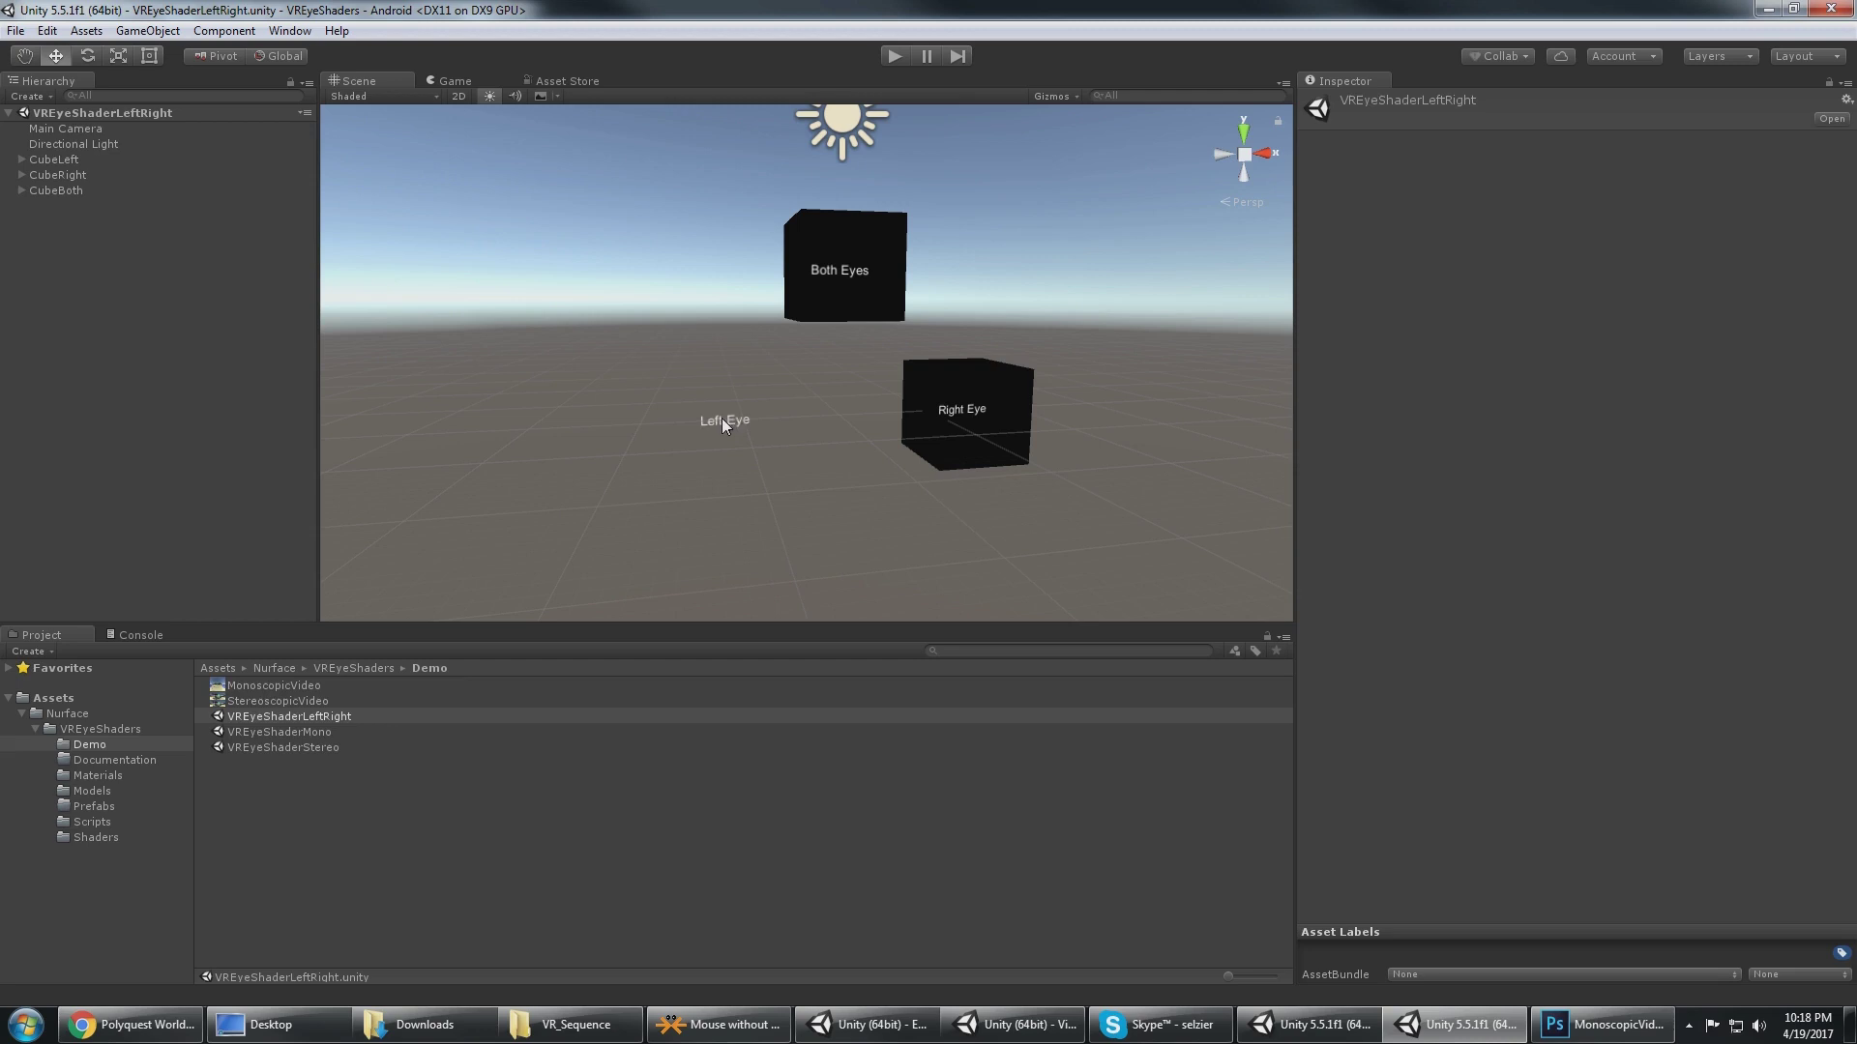
- Preview the left/right eye scene in play mode, and stop playback
left_click(15, 30)
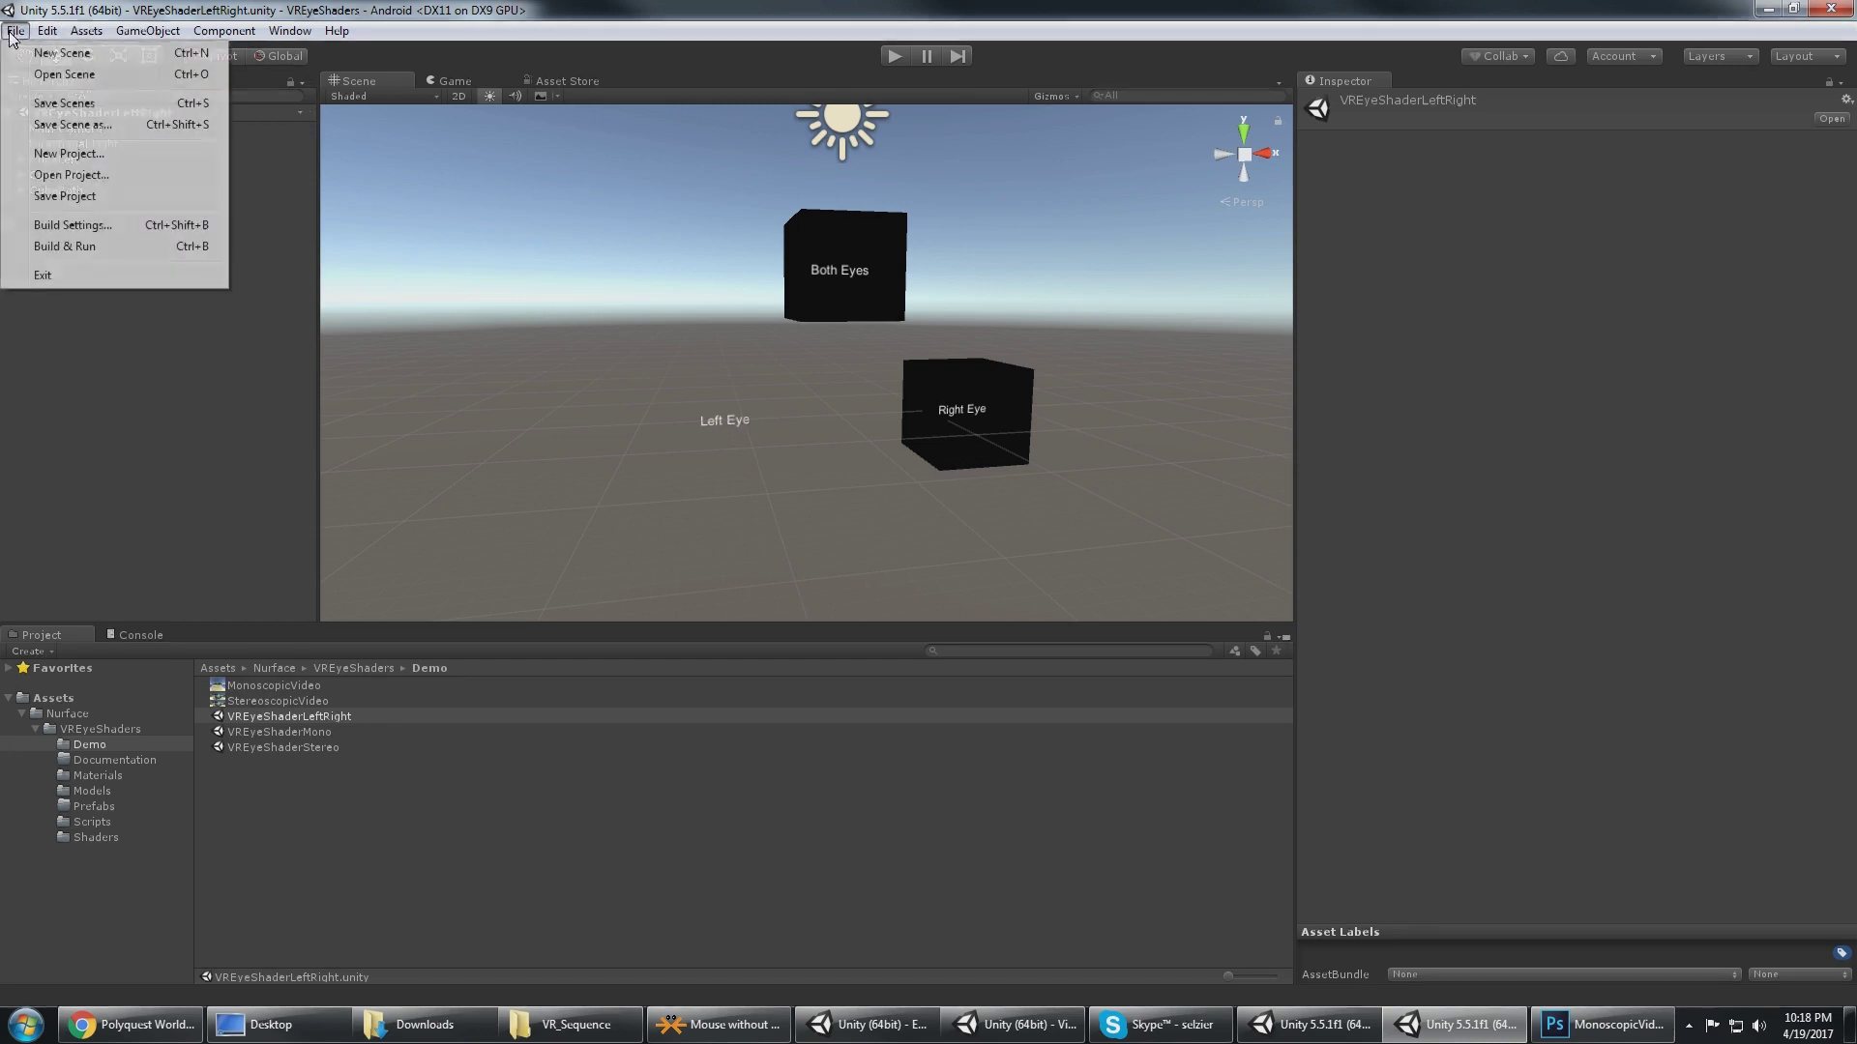
left_click(141, 414)
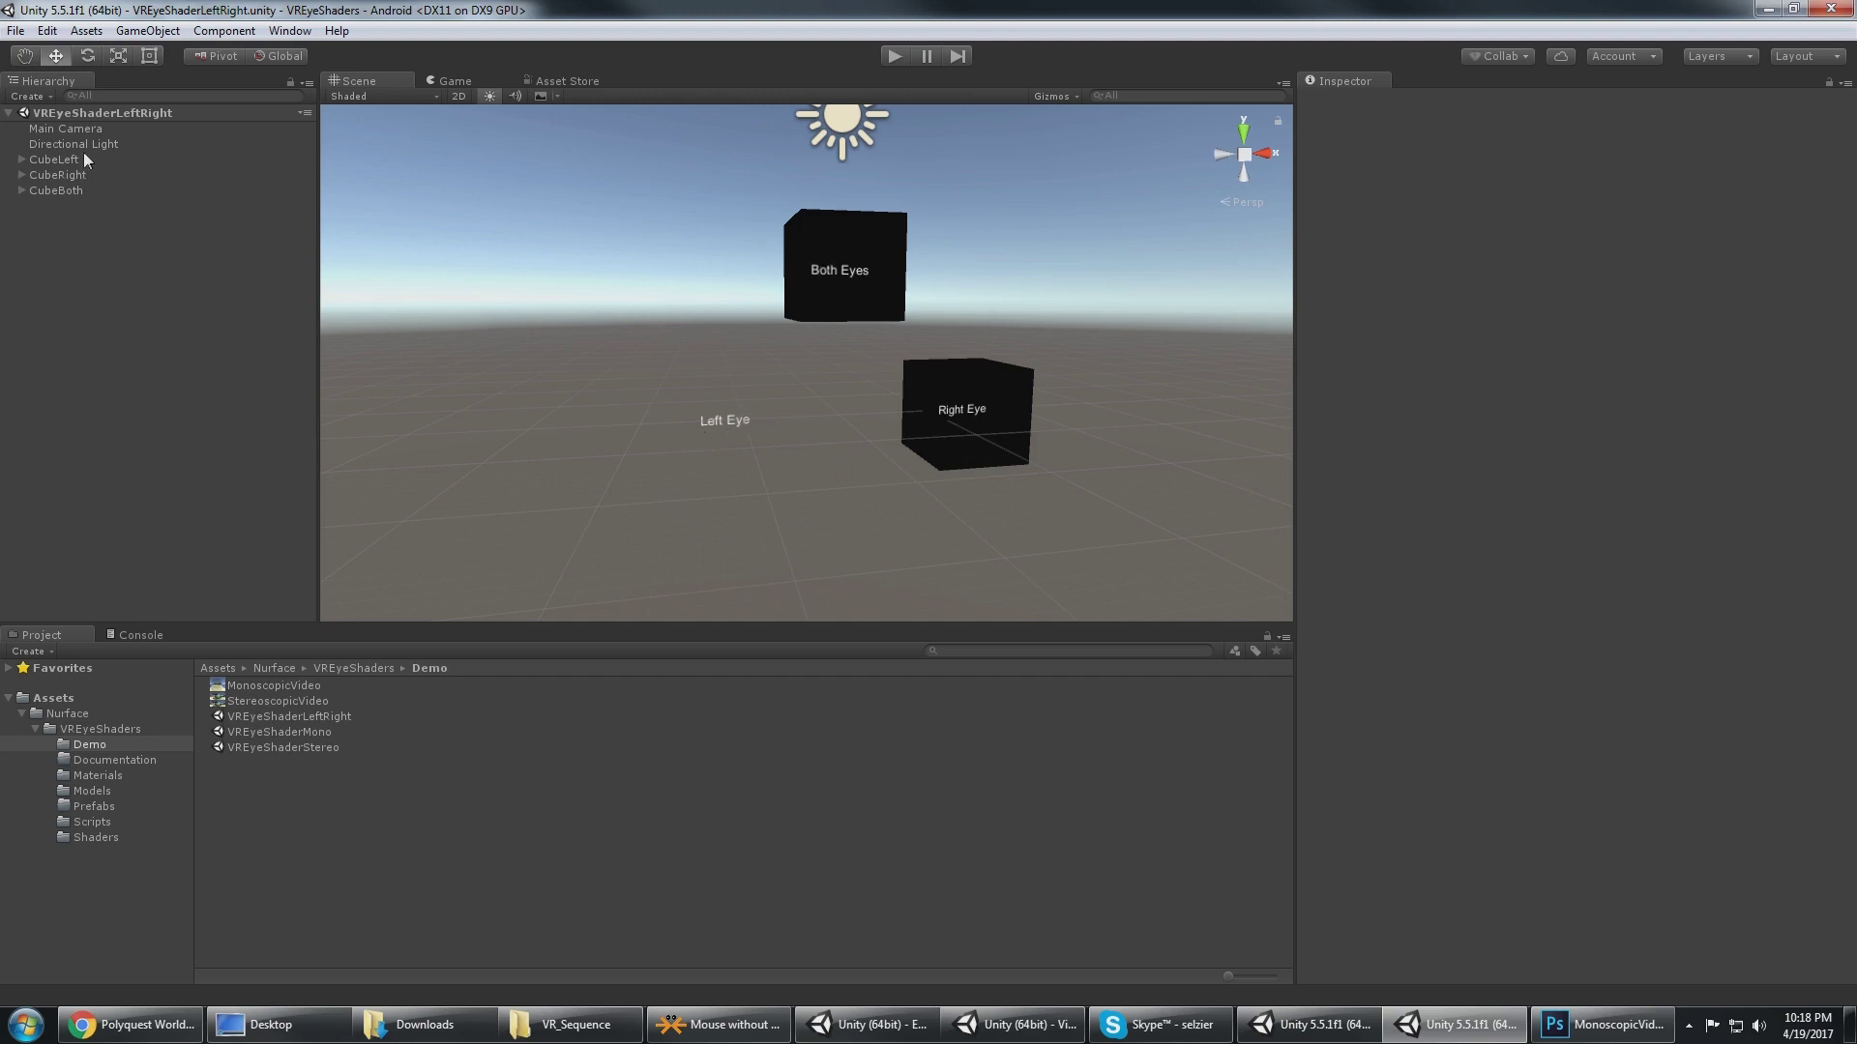
left_click(895, 55)
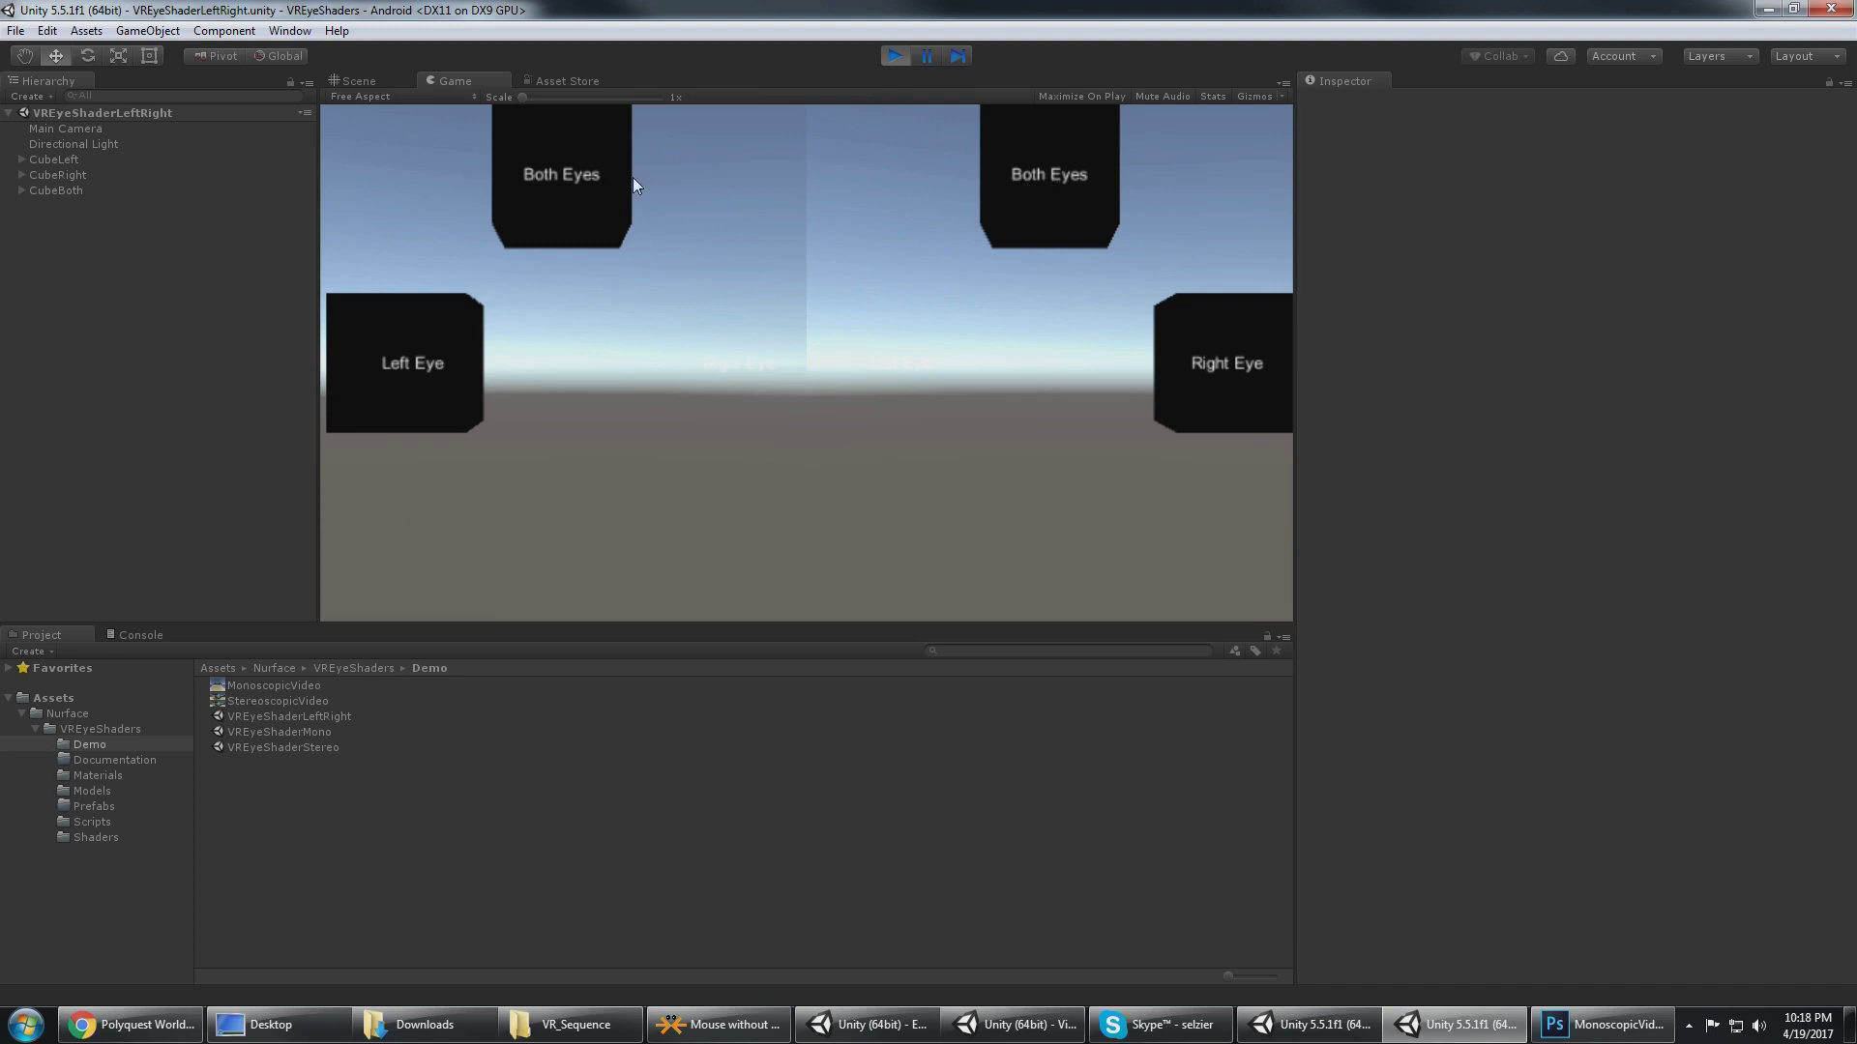
left_click(893, 55)
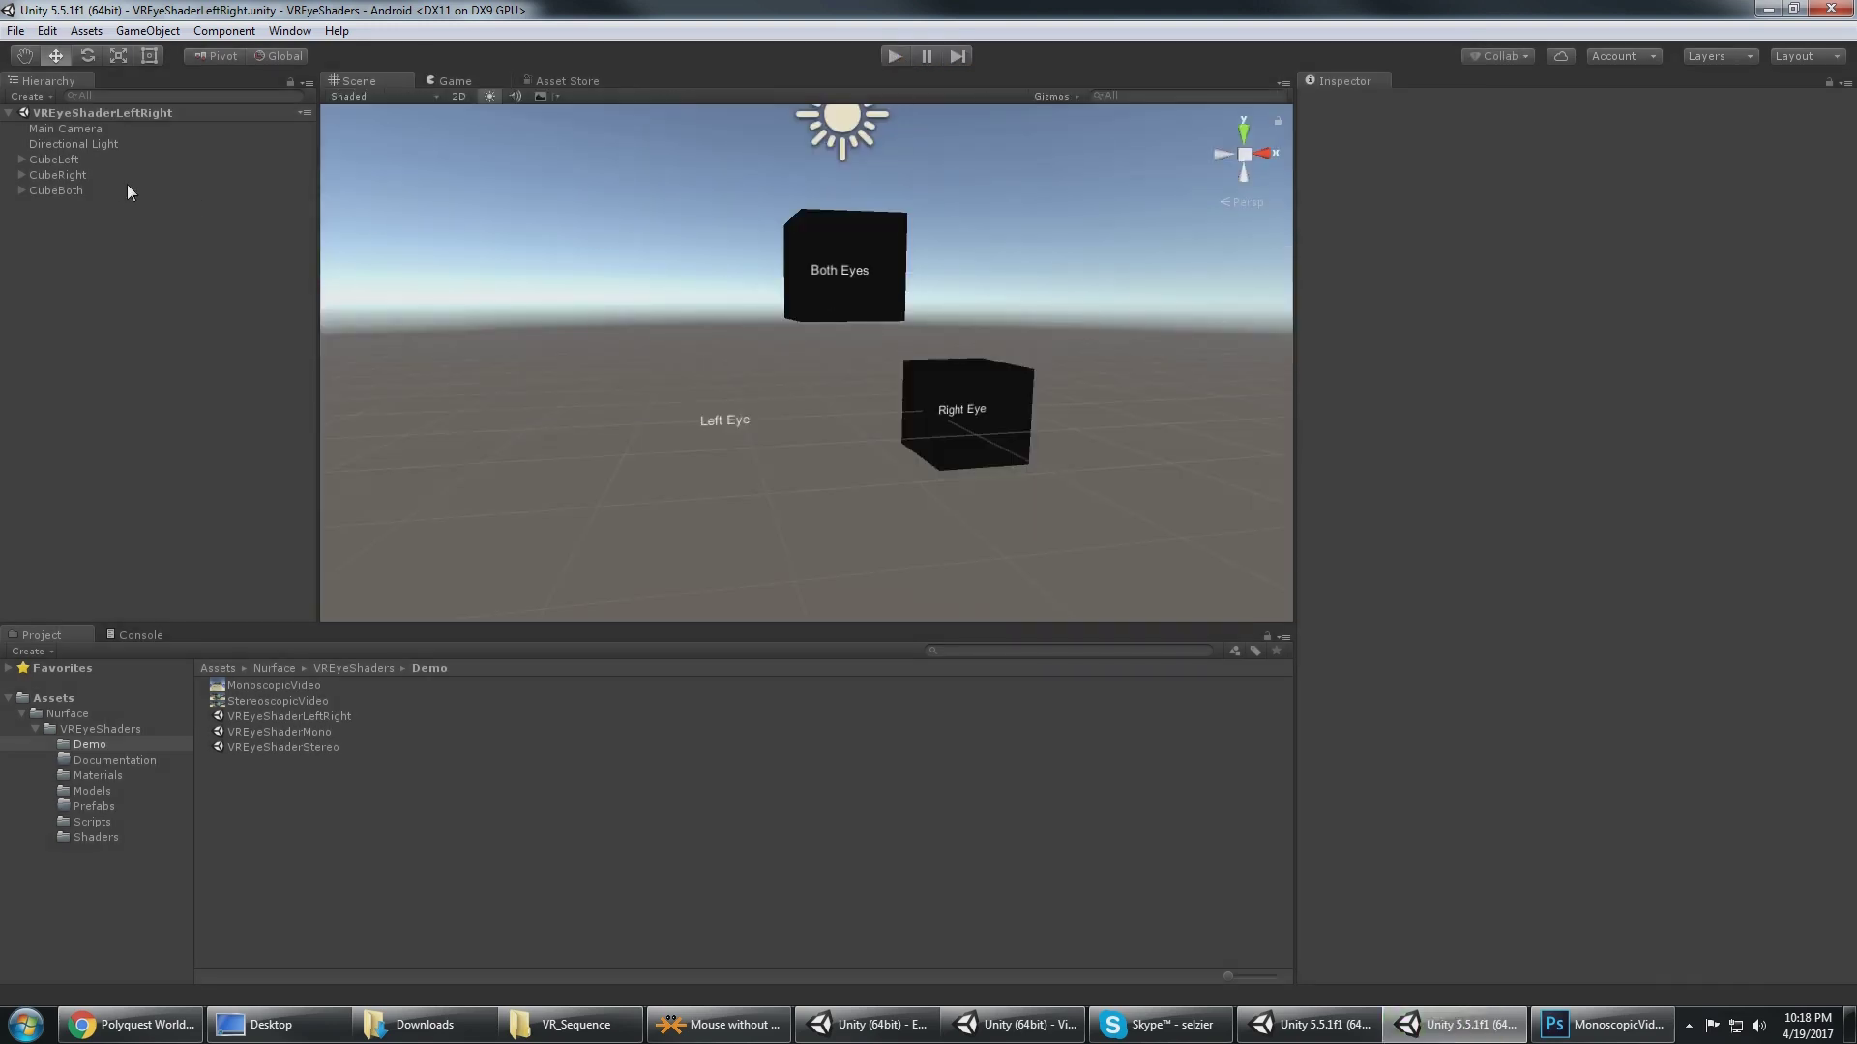
- Switch CubeLeft's matEyeLeft material to the Unlit/Color shader, and undo the shader change
left_click(80, 160)
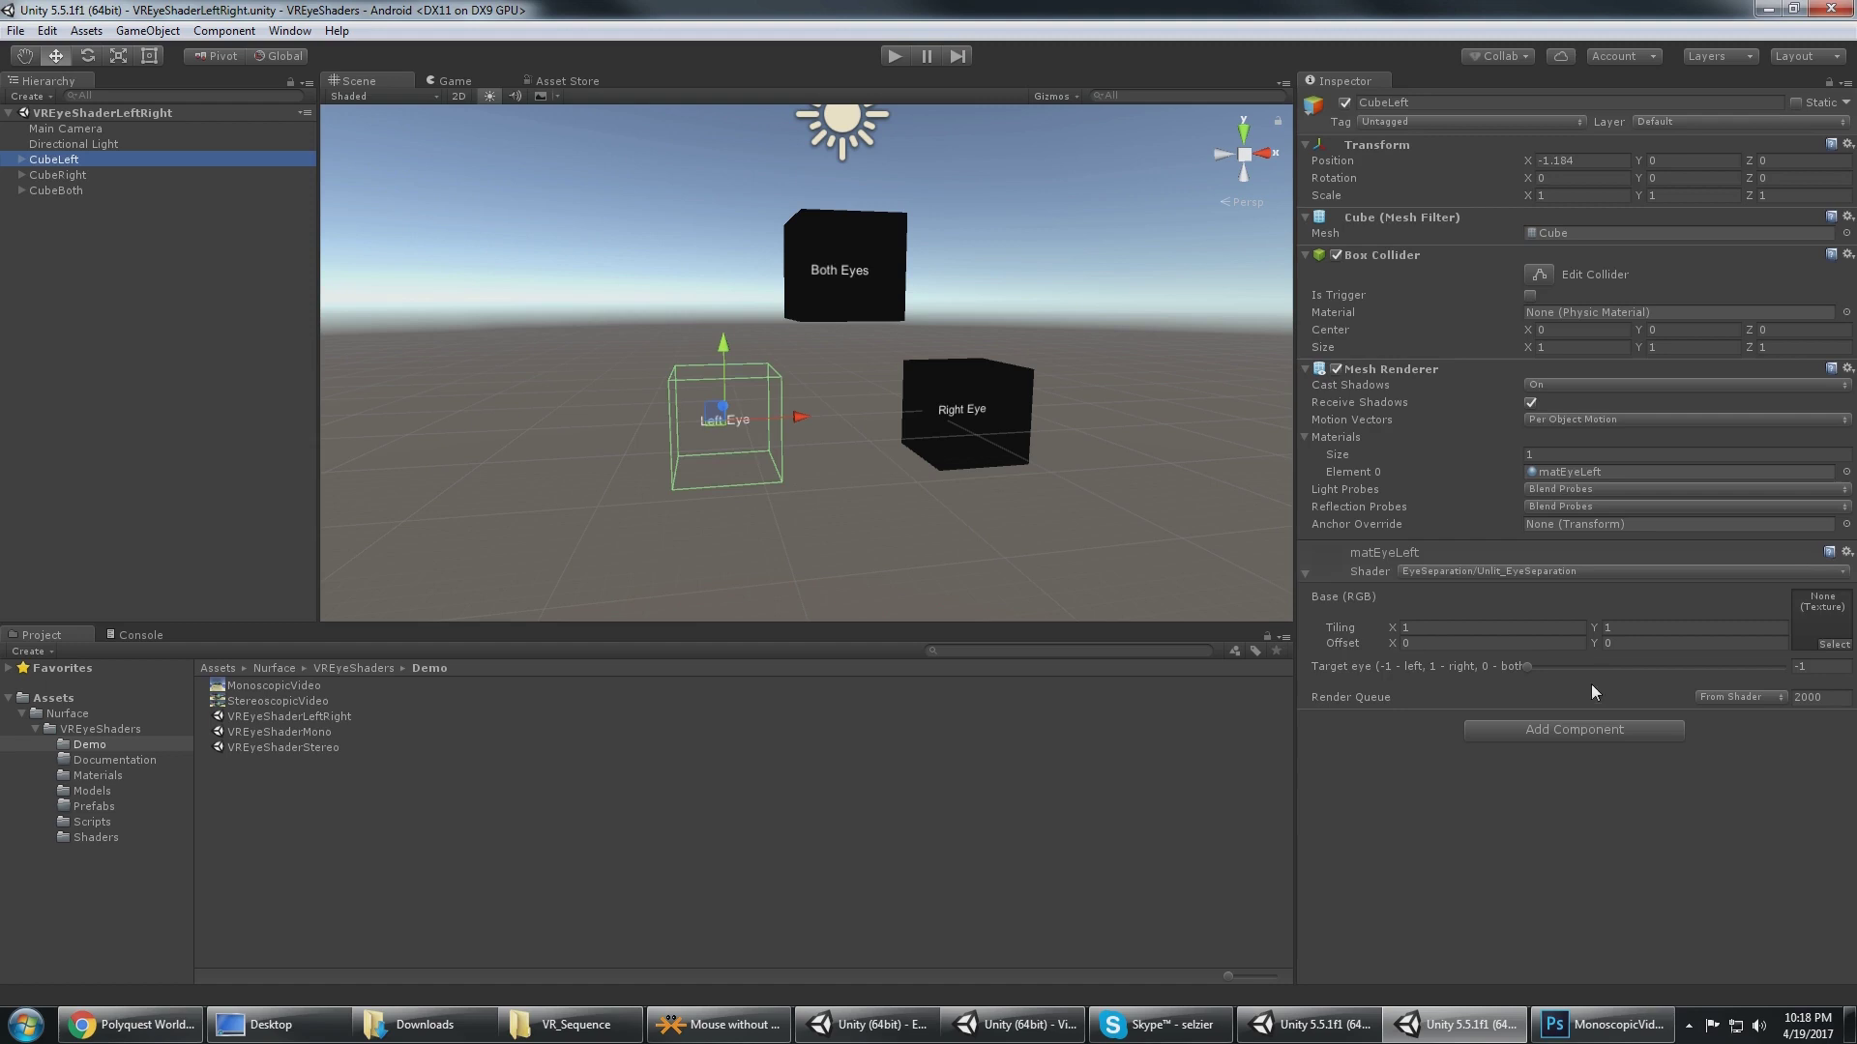
left_click(1415, 570)
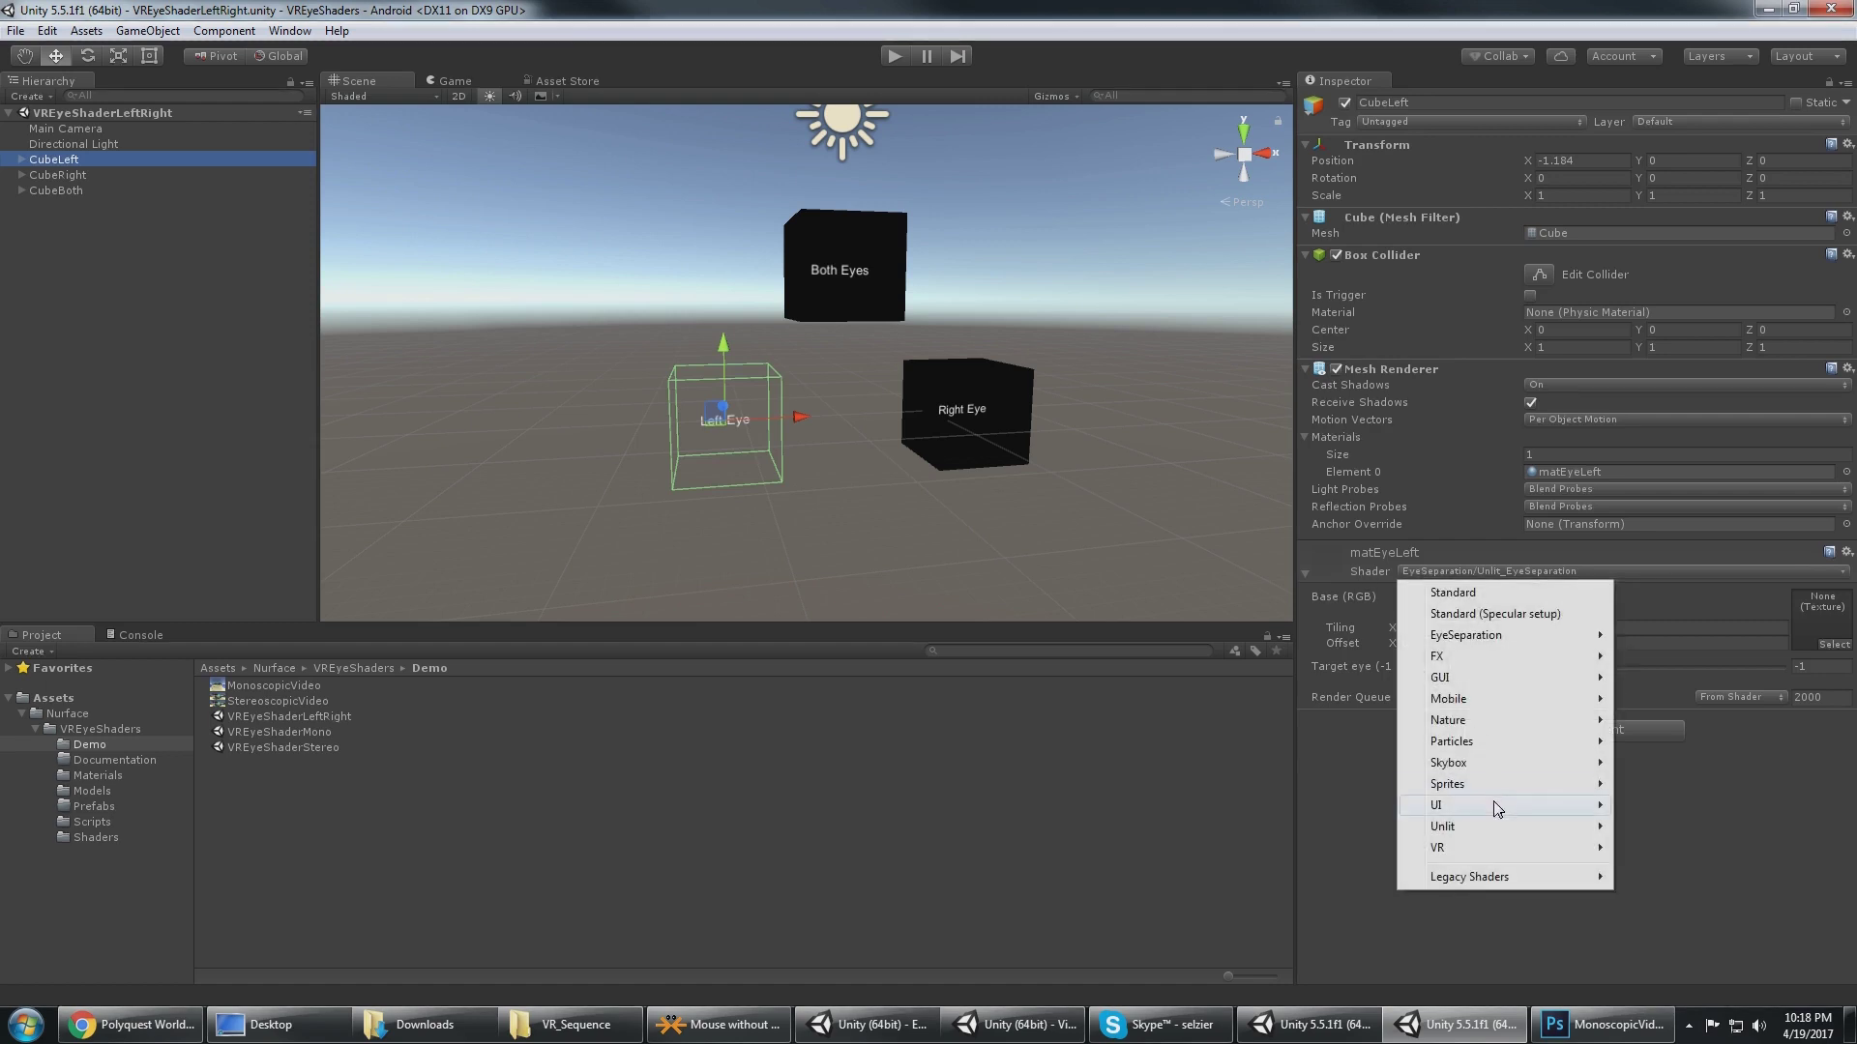
mouse_move(1508, 827)
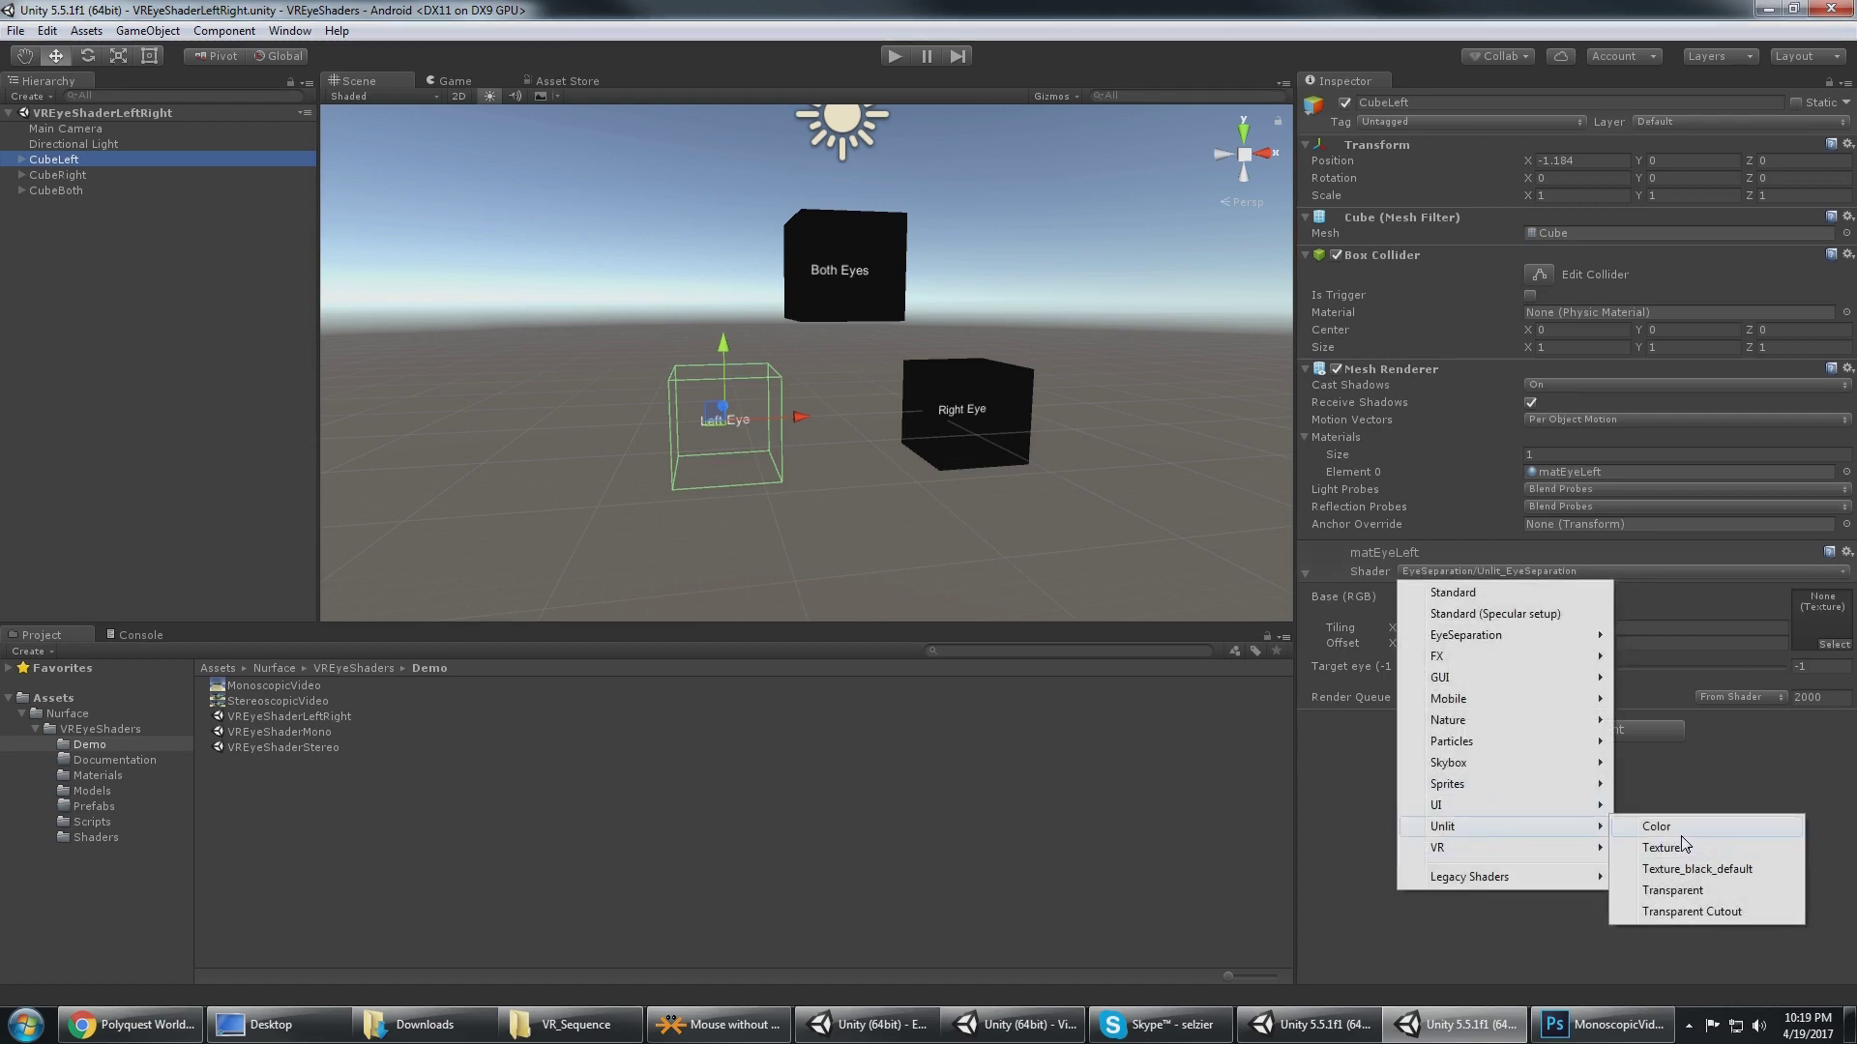
left_click(1676, 829)
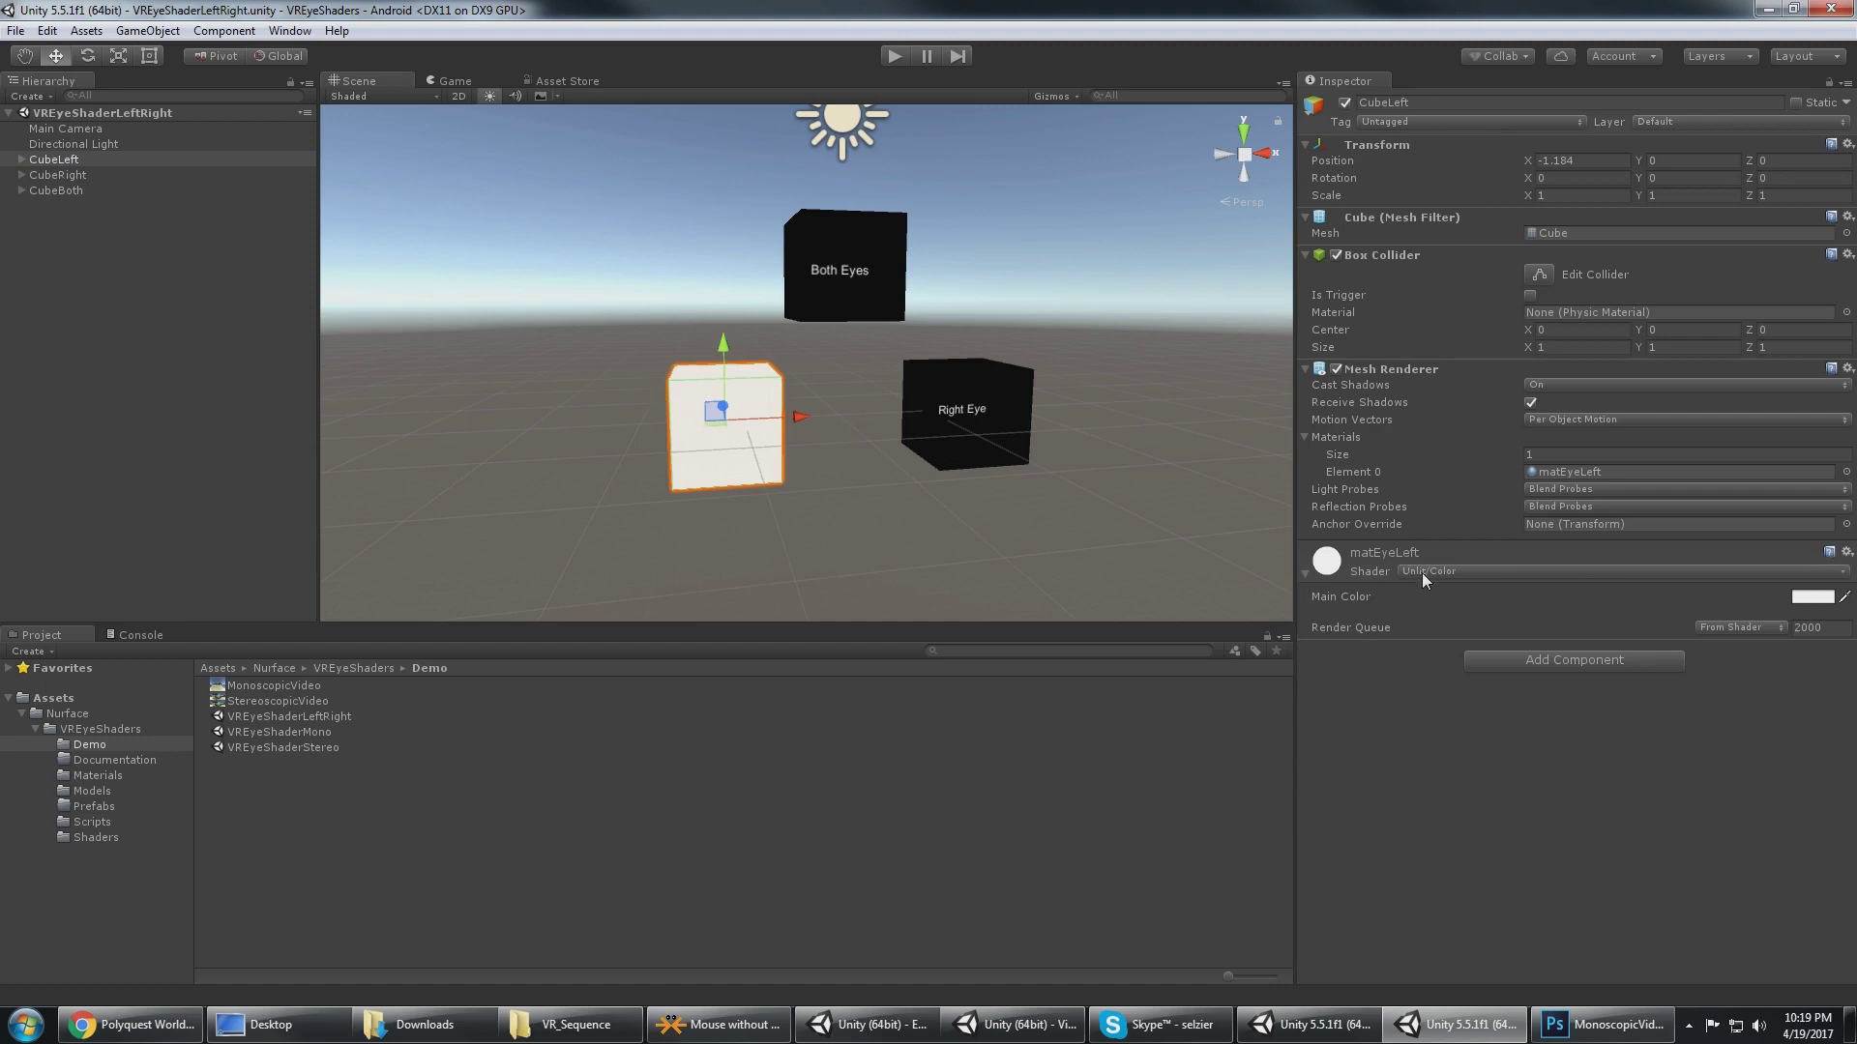
key("ctrl+z")
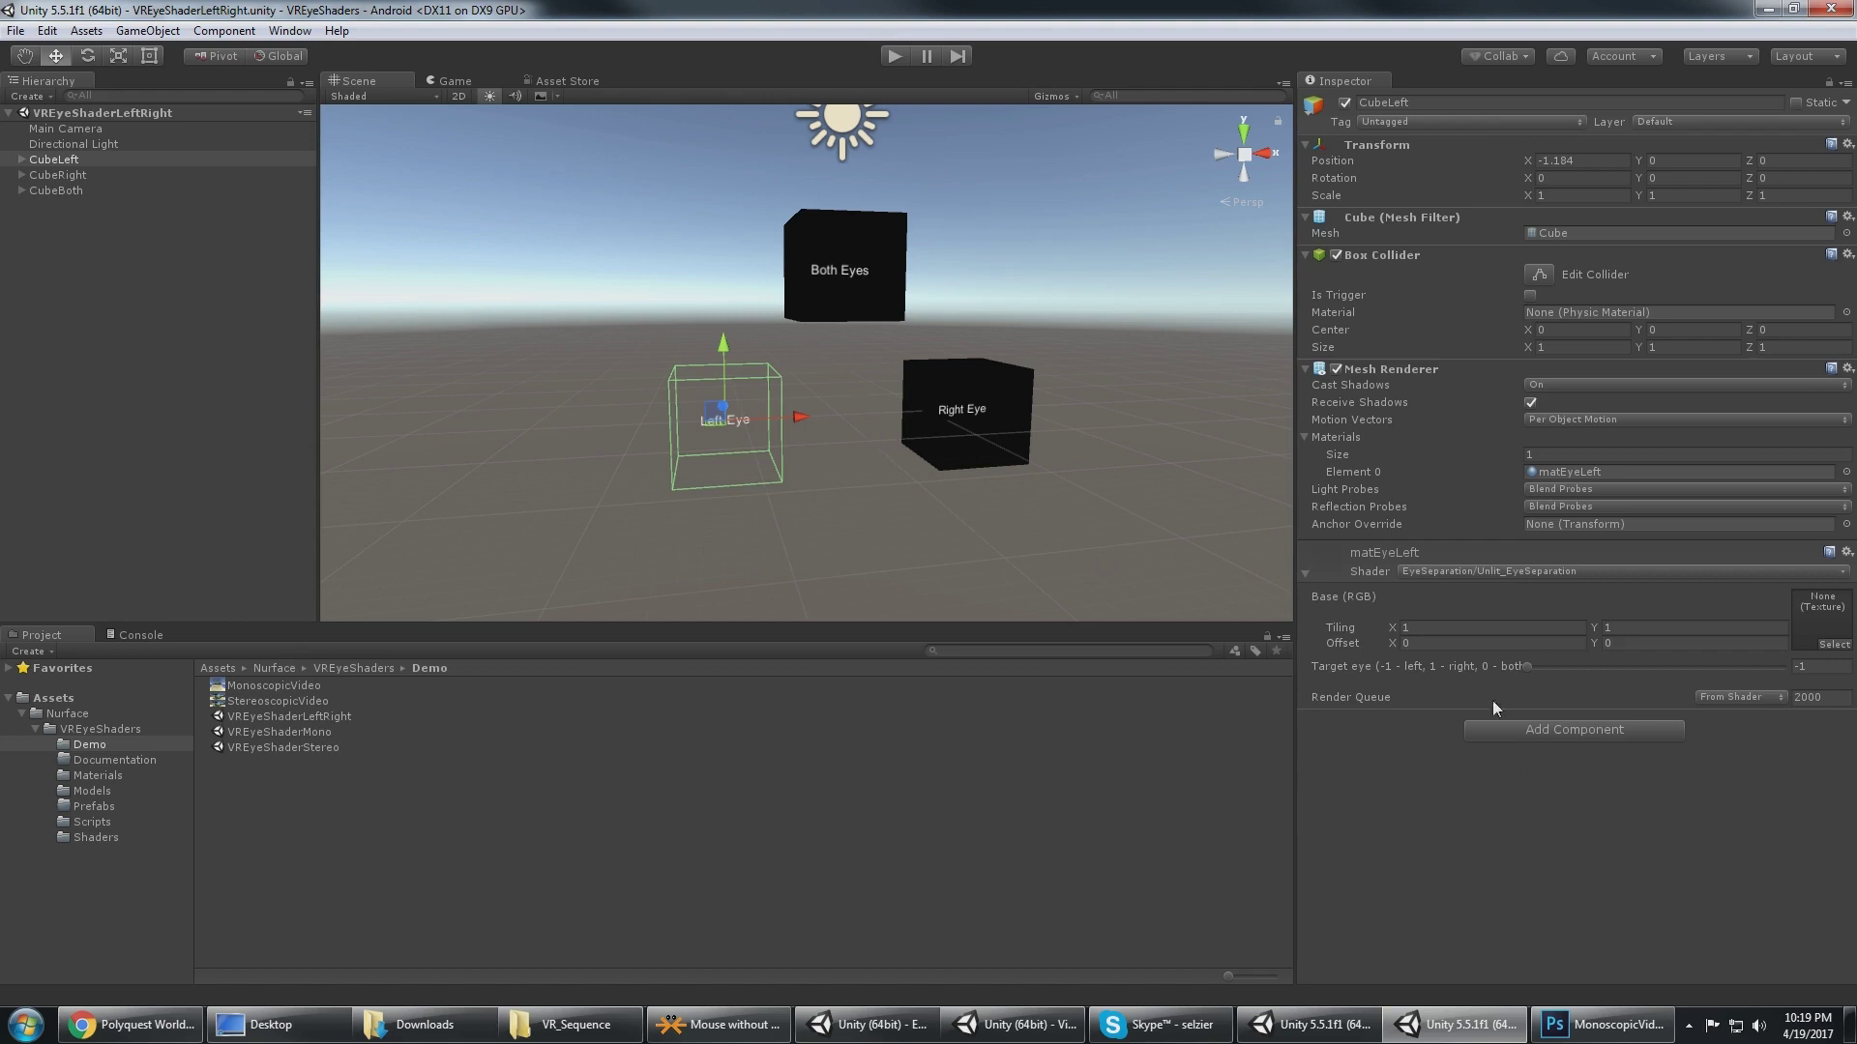
- Compare the Target eye setting on the materials of CubeLeft, CubeRight and CubeBoth
left_click_drag(778, 416, 822, 406, "alt")
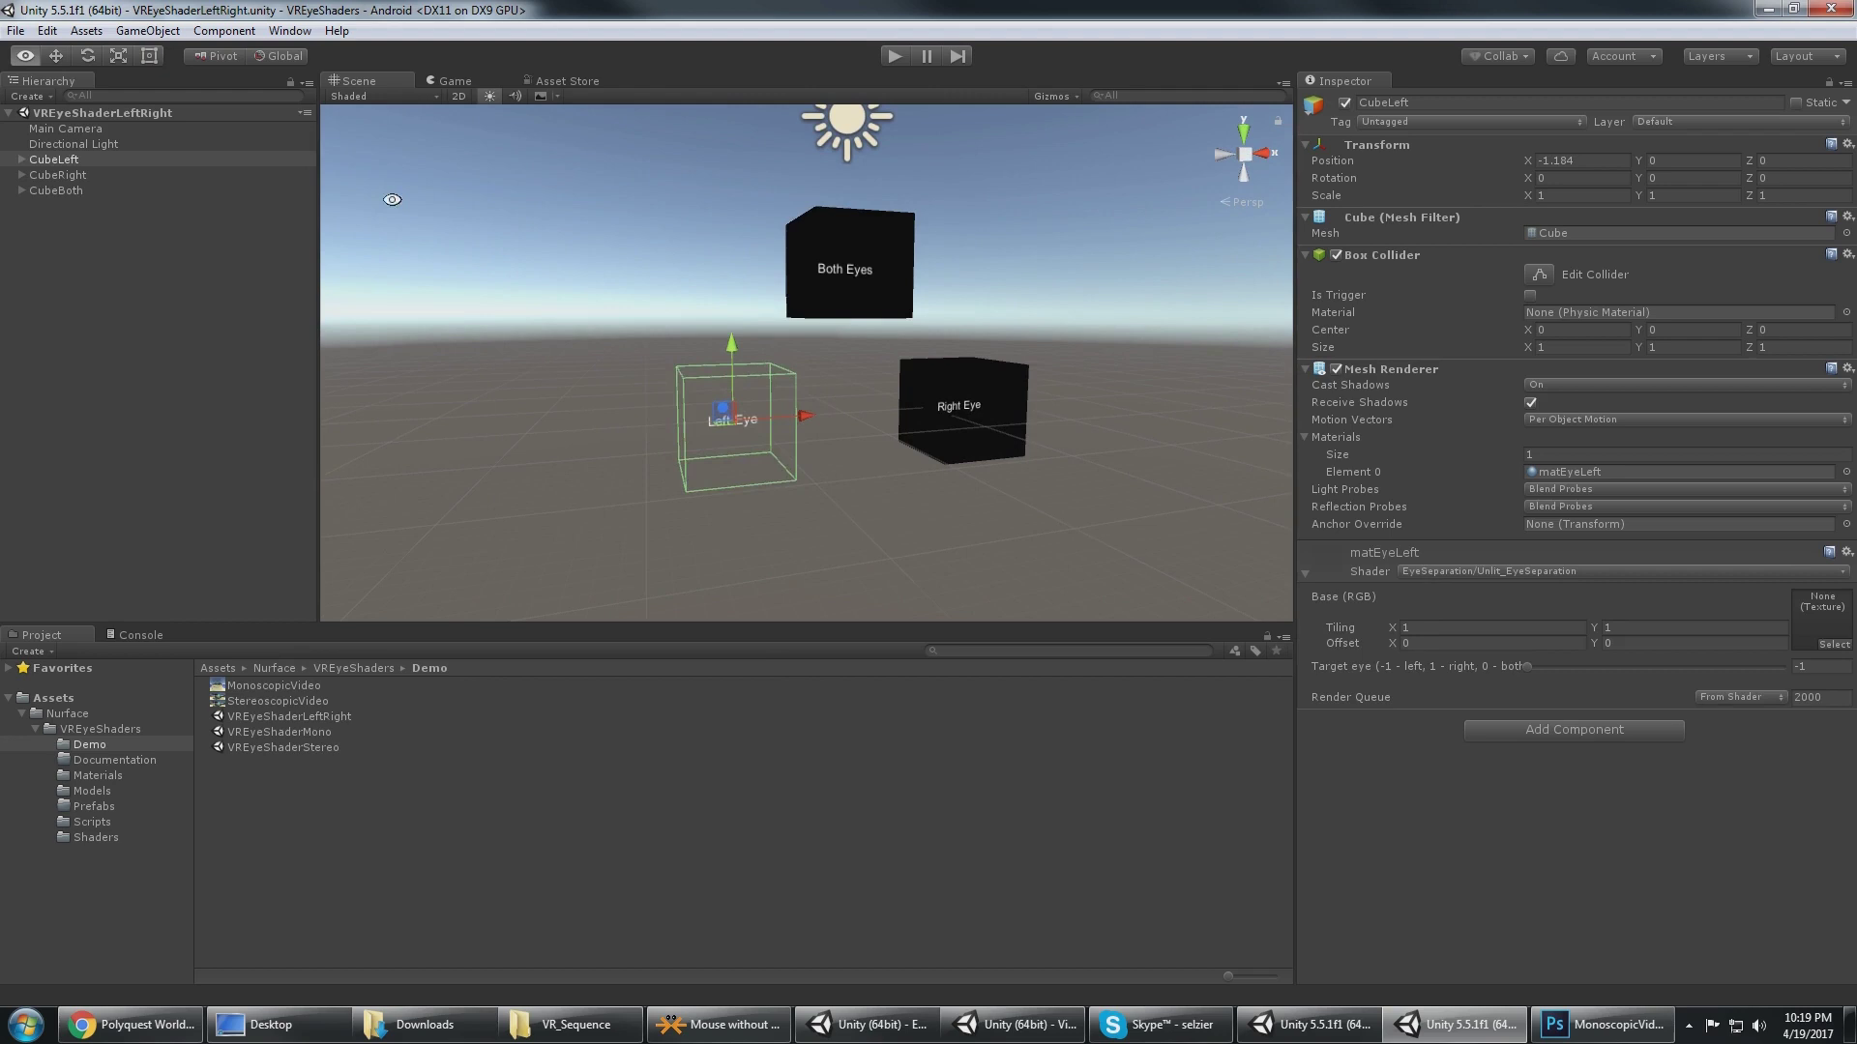
left_click(152, 242)
left_click(91, 160)
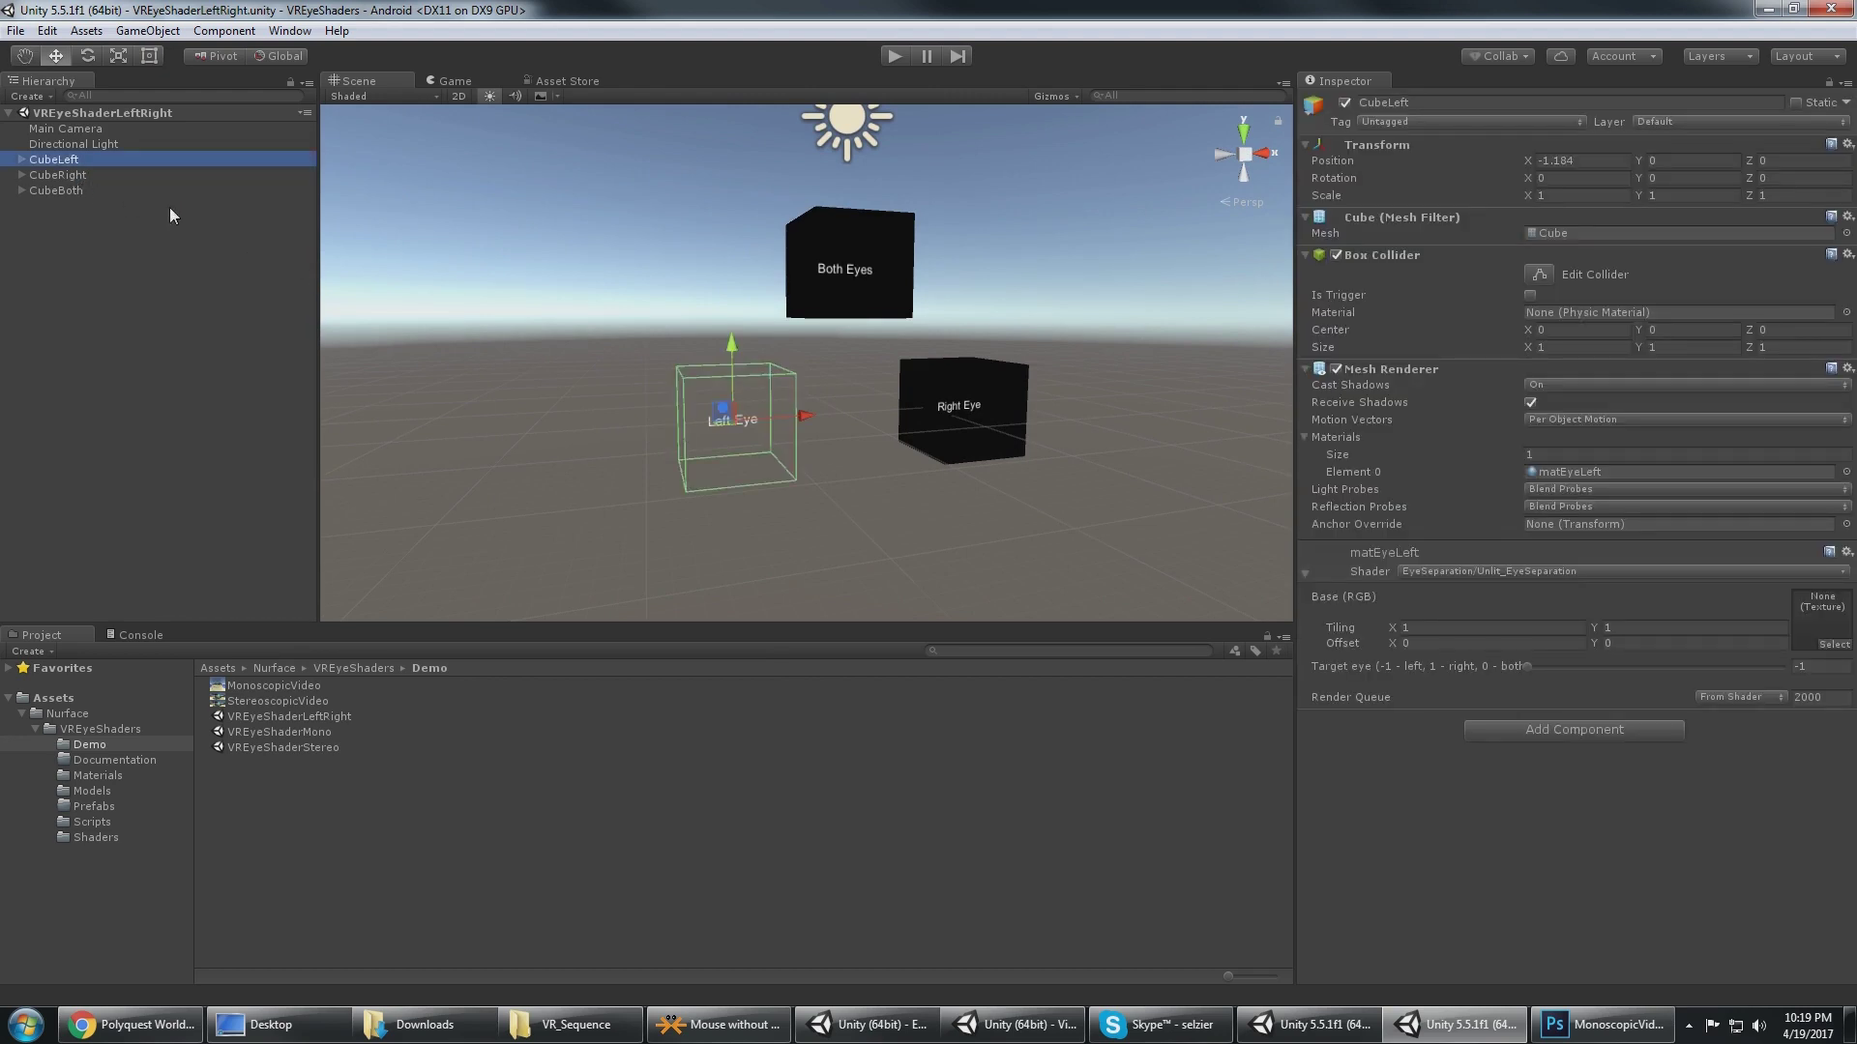
left_click(75, 176)
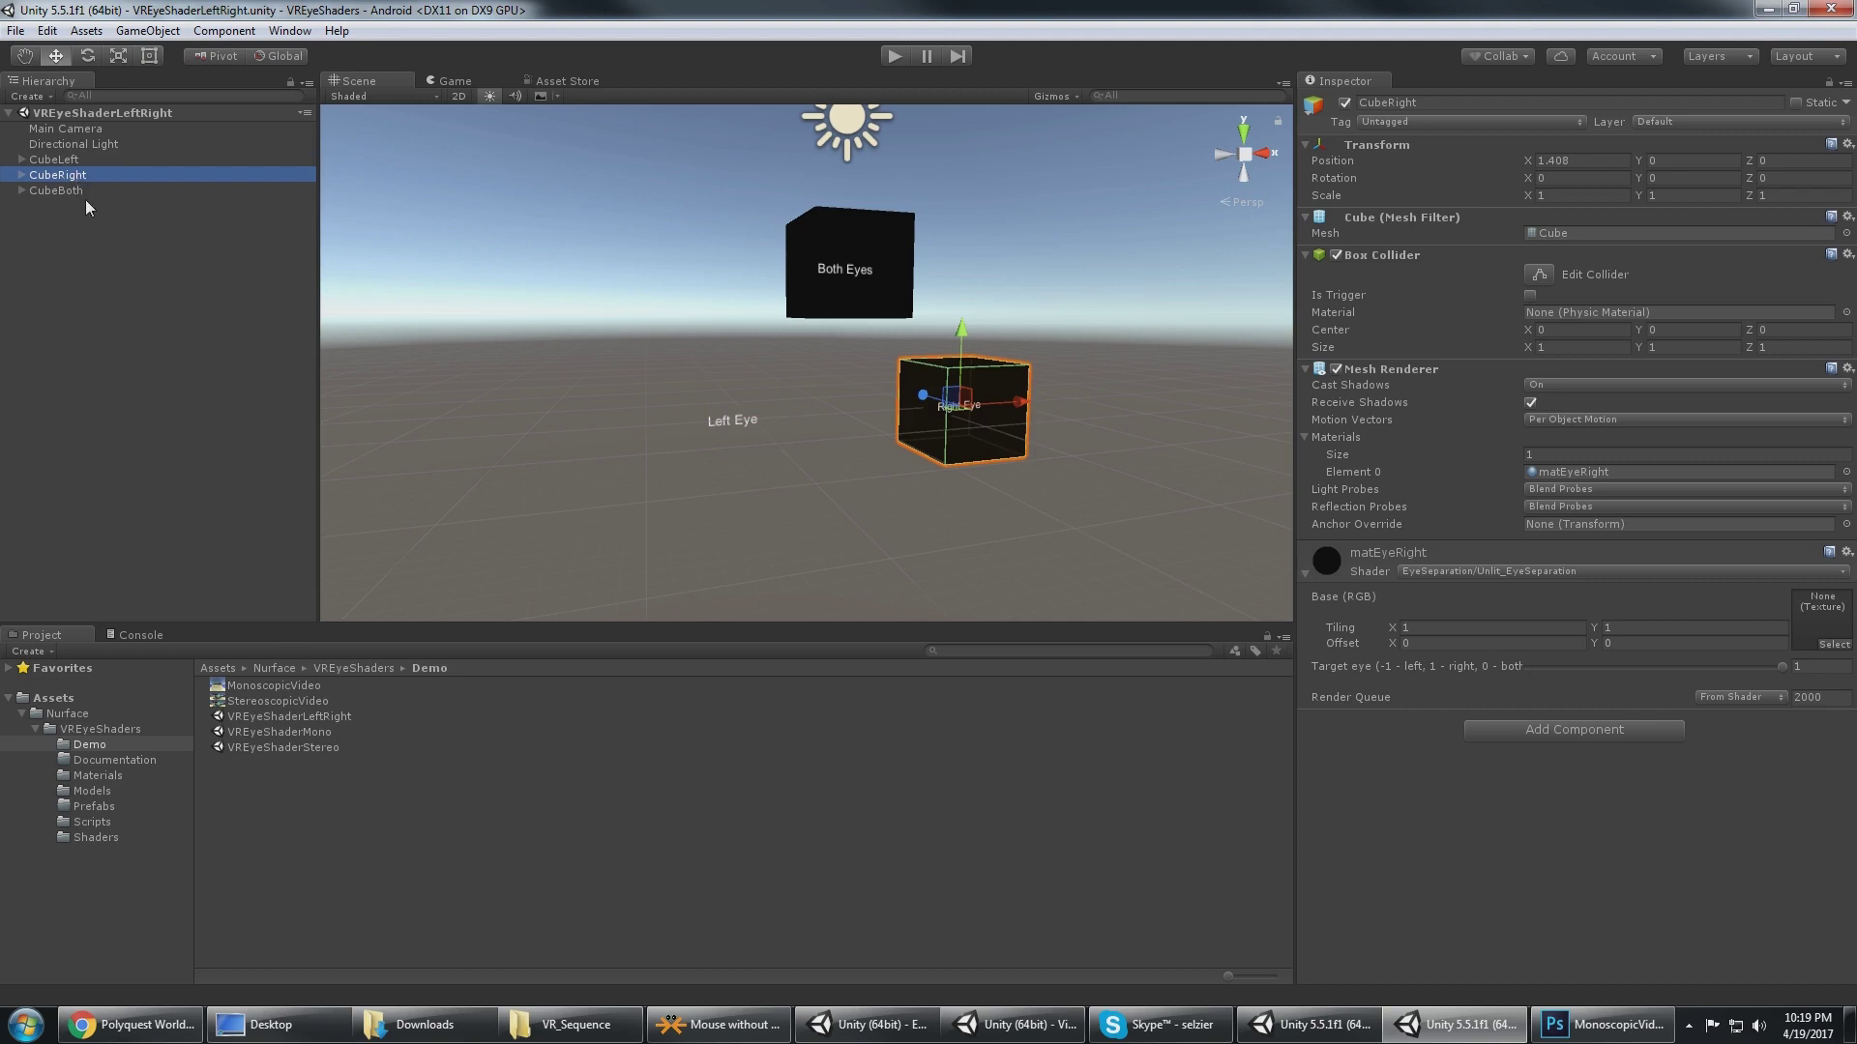
left_click(82, 193)
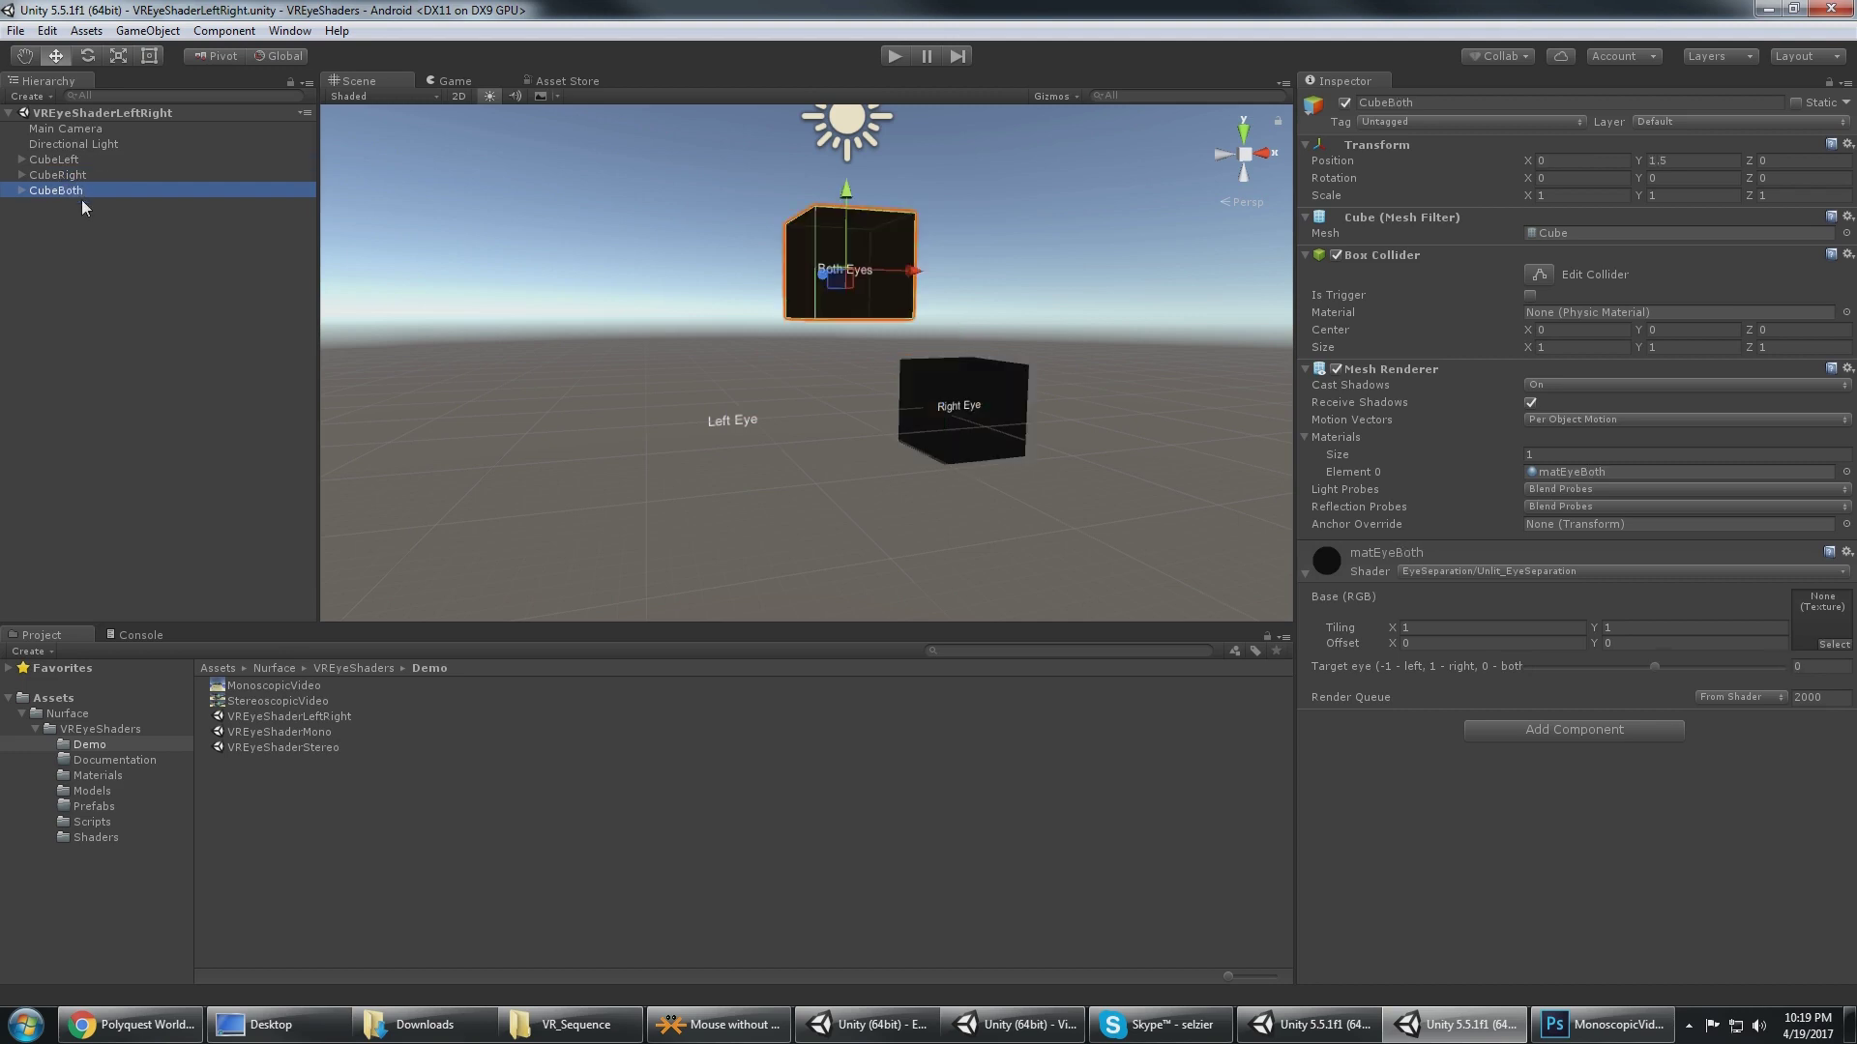
- Replay the scene with nothing selected to compare the cubes in both eye views, and stop playback
left_click(146, 448)
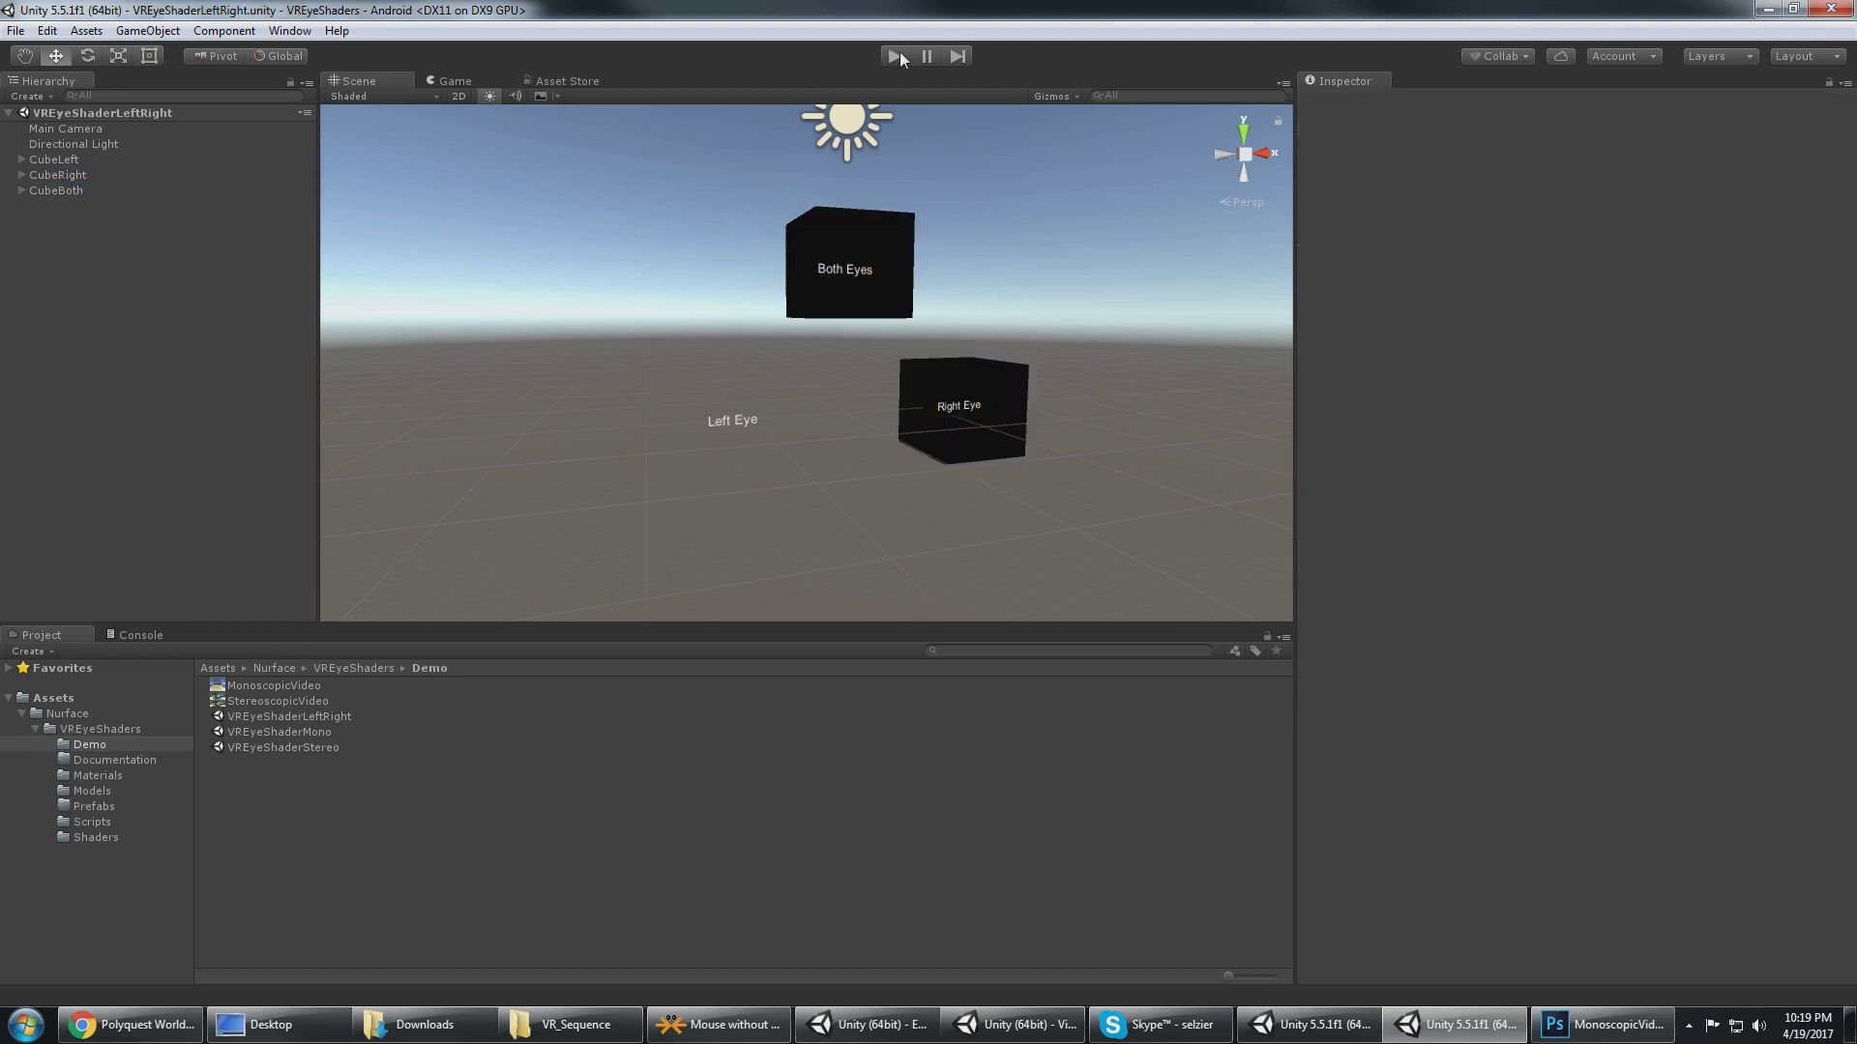
key("ctrl+p")
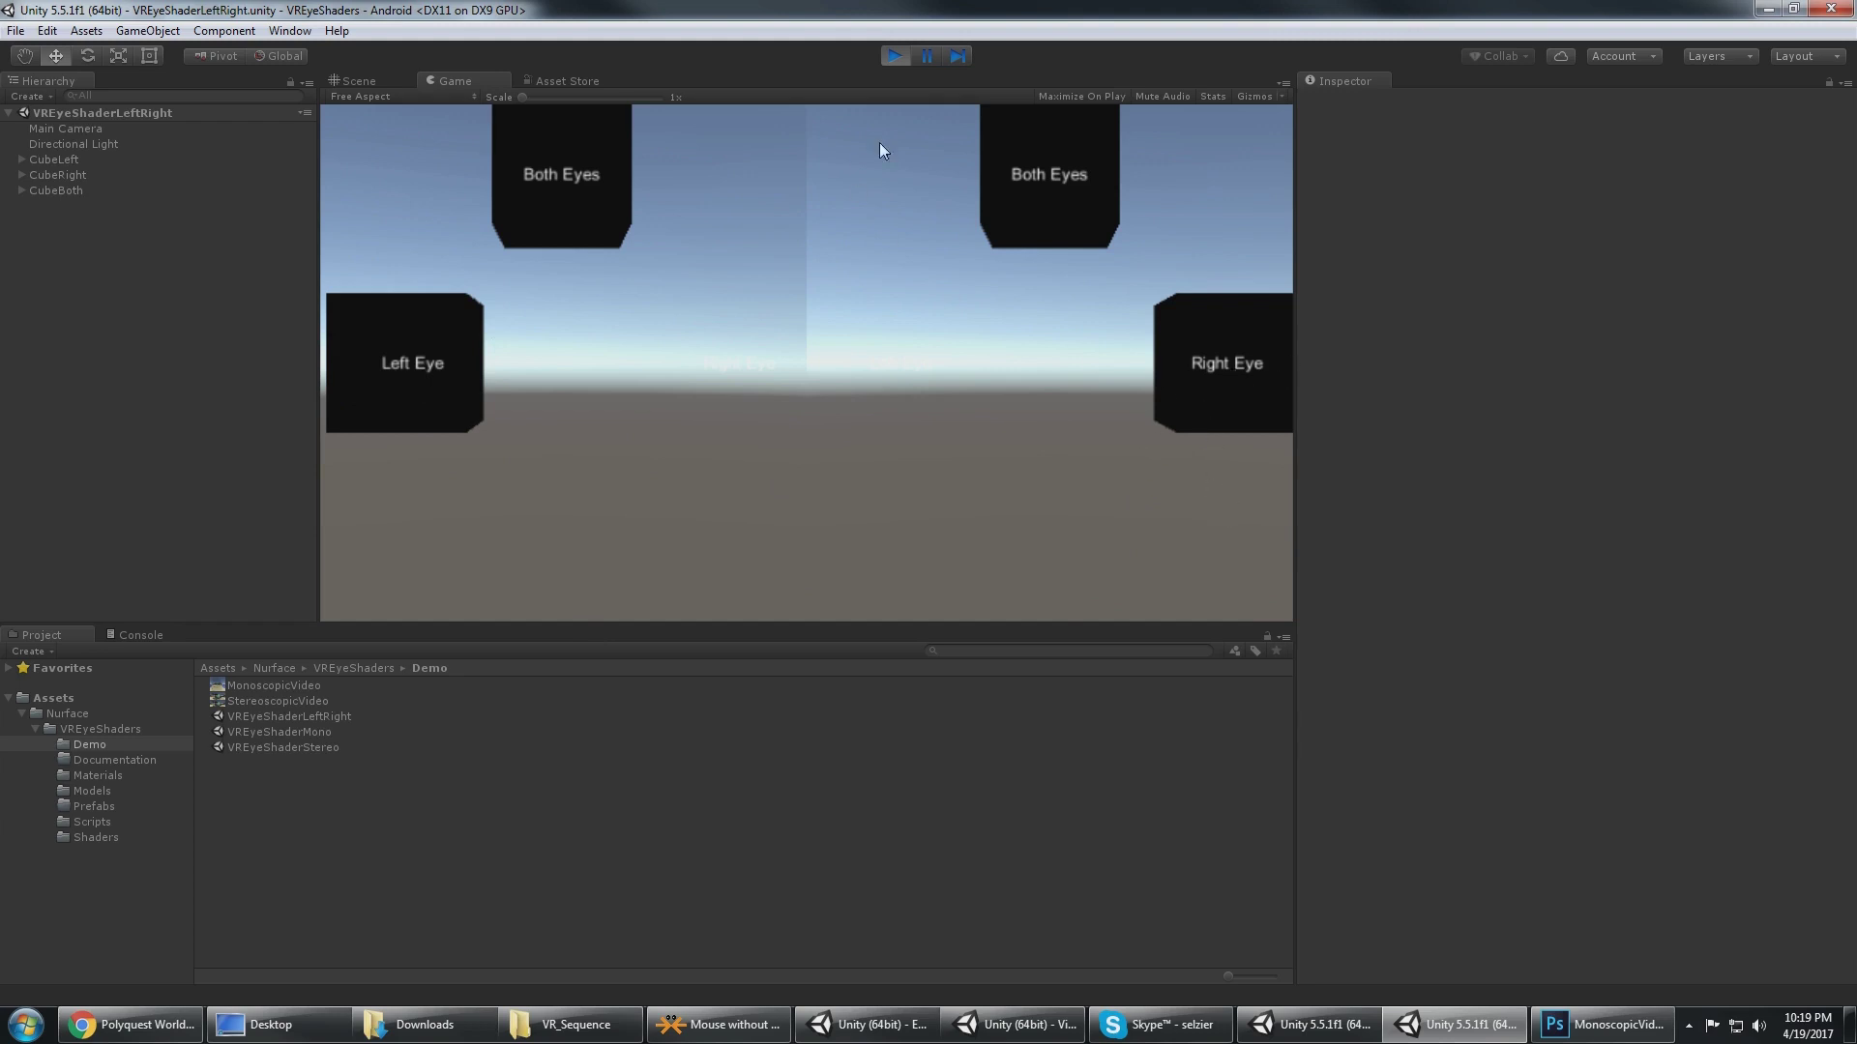
left_click(893, 56)
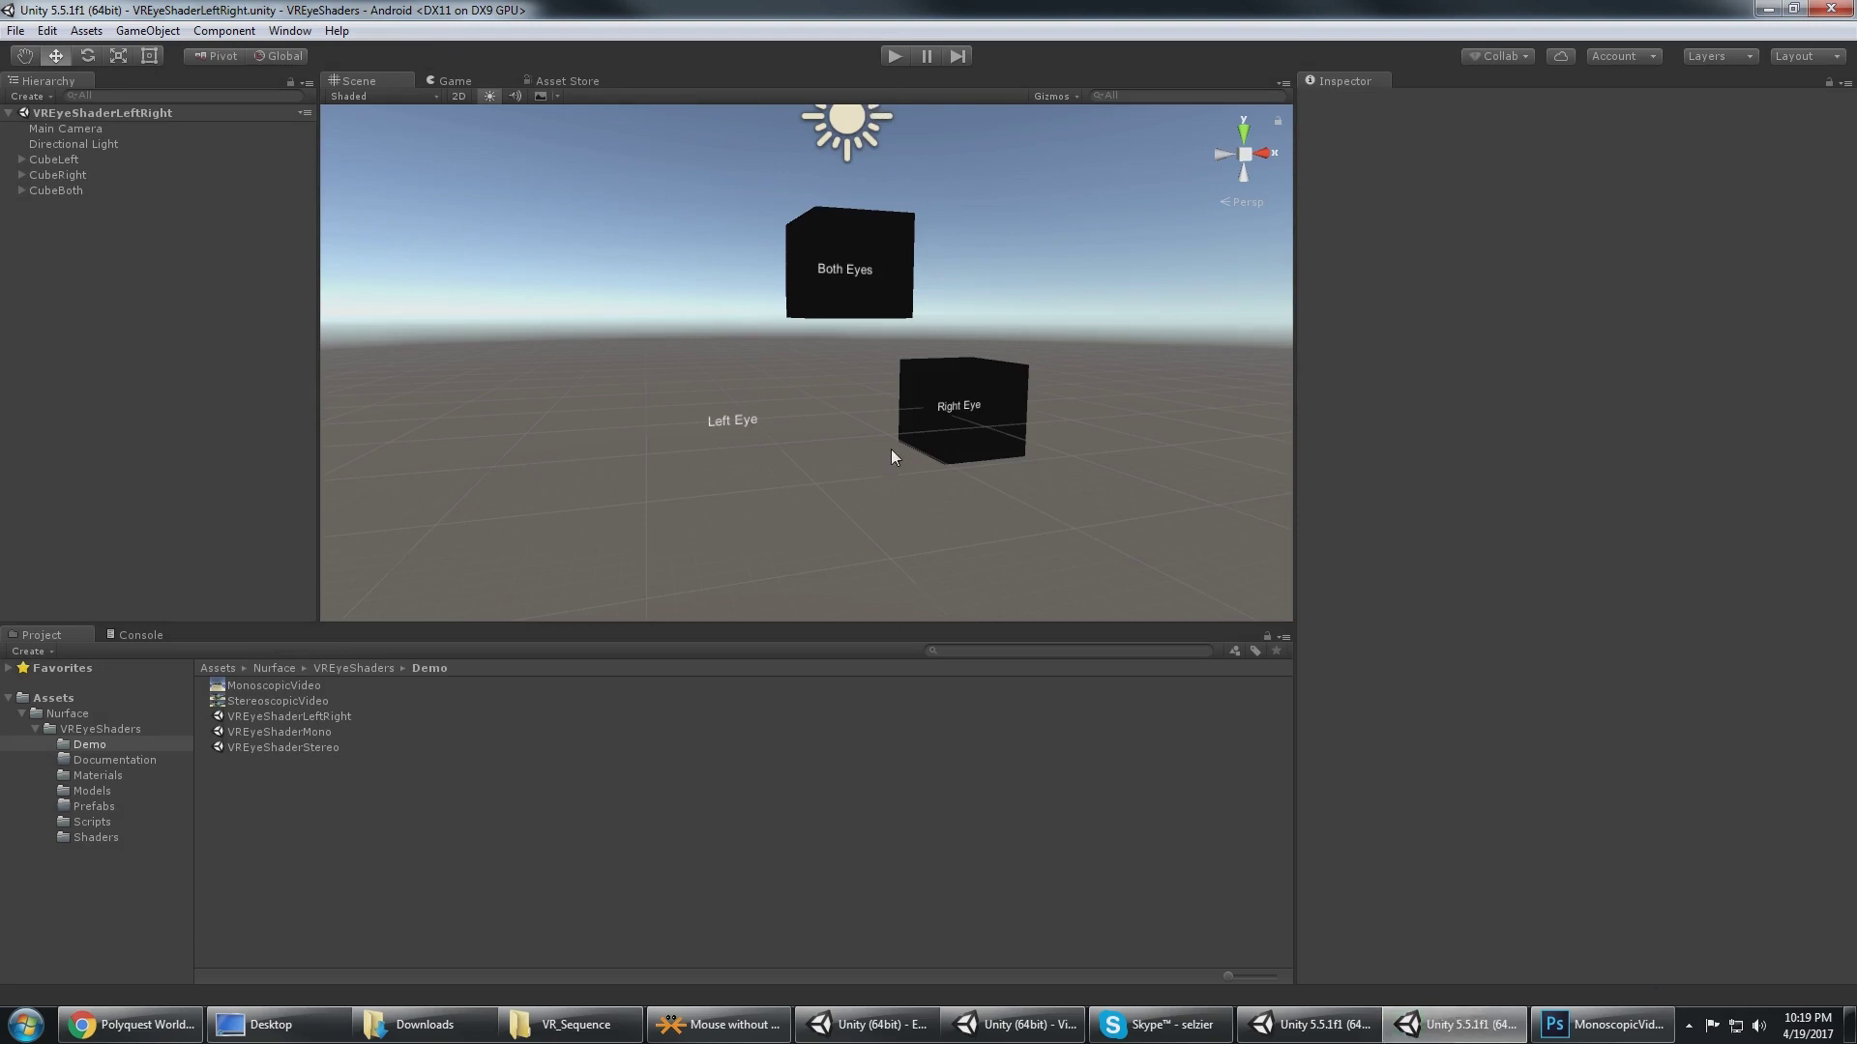
- Place the SphereInner360 model from the Models folder in the scene, with an overlapping duplicate at X position 6.02
left_click(92, 791)
left_click_drag(283, 686, 909, 564)
scroll(1001, 489, "down", 6)
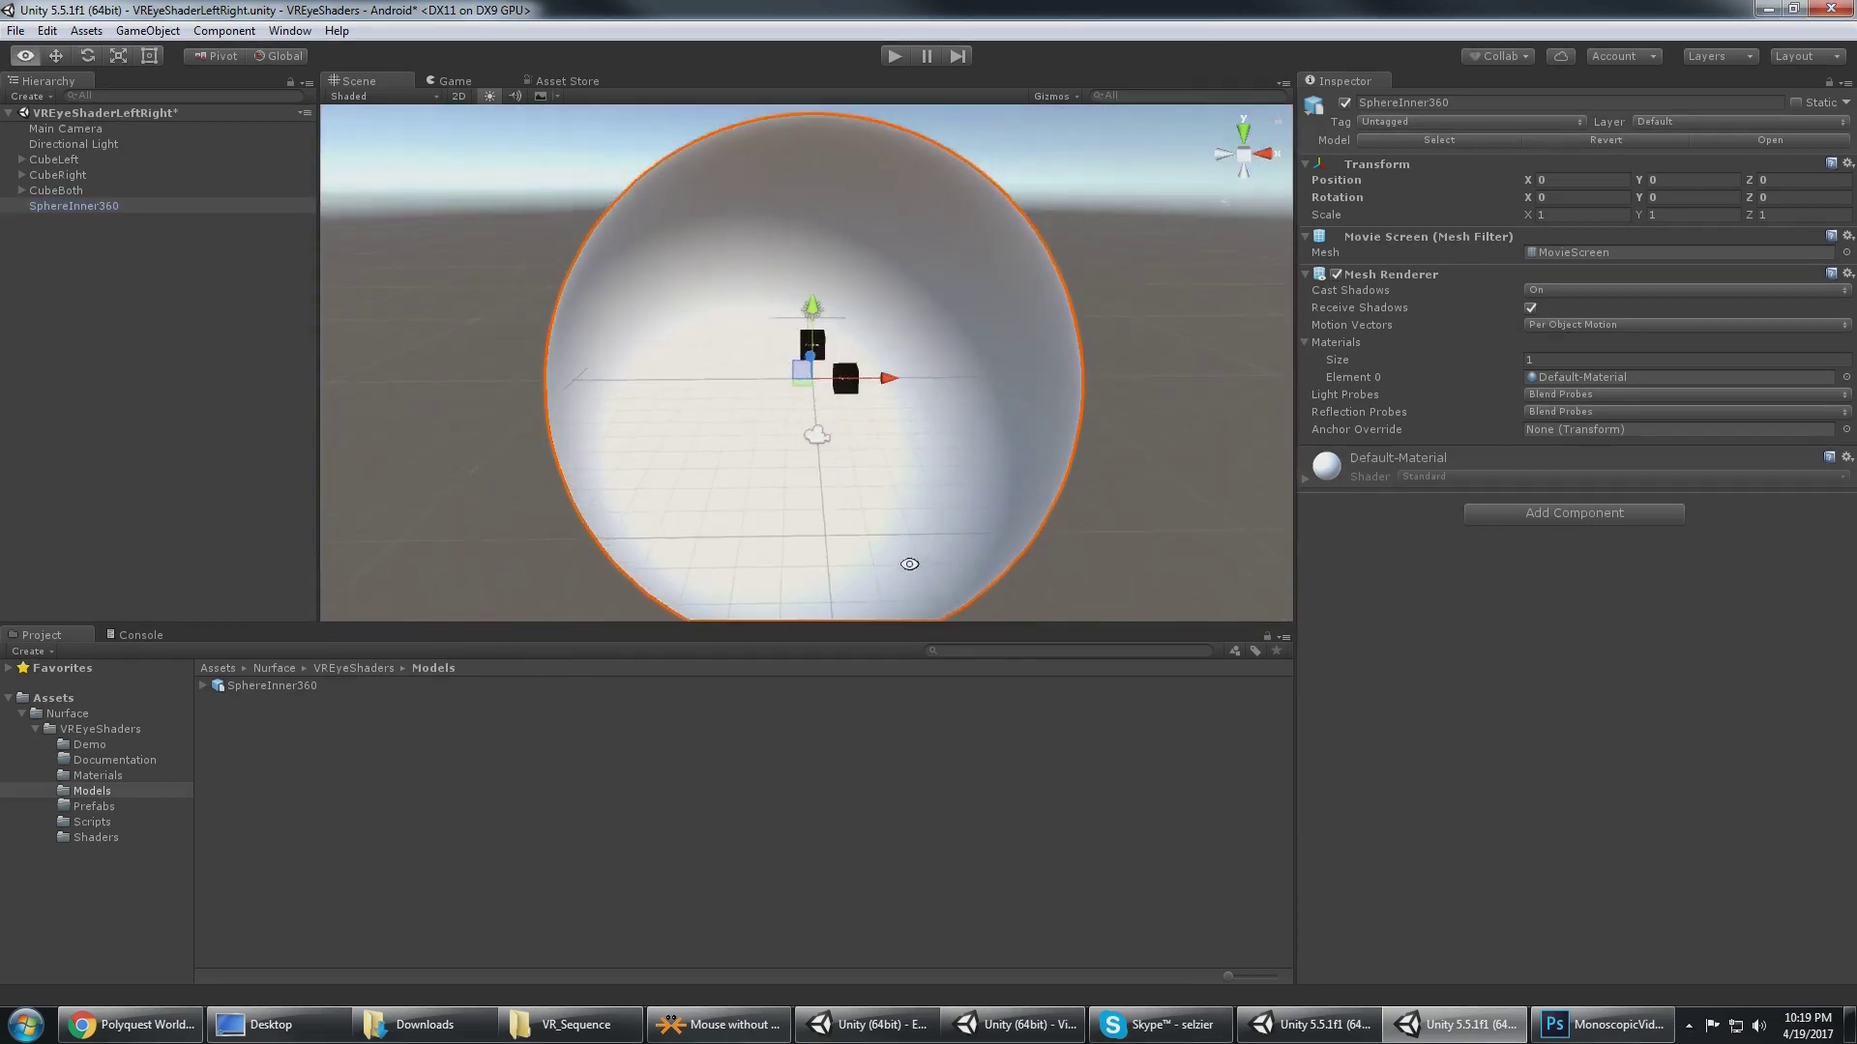
left_click_drag(888, 379, 1031, 409)
key("ctrl+d")
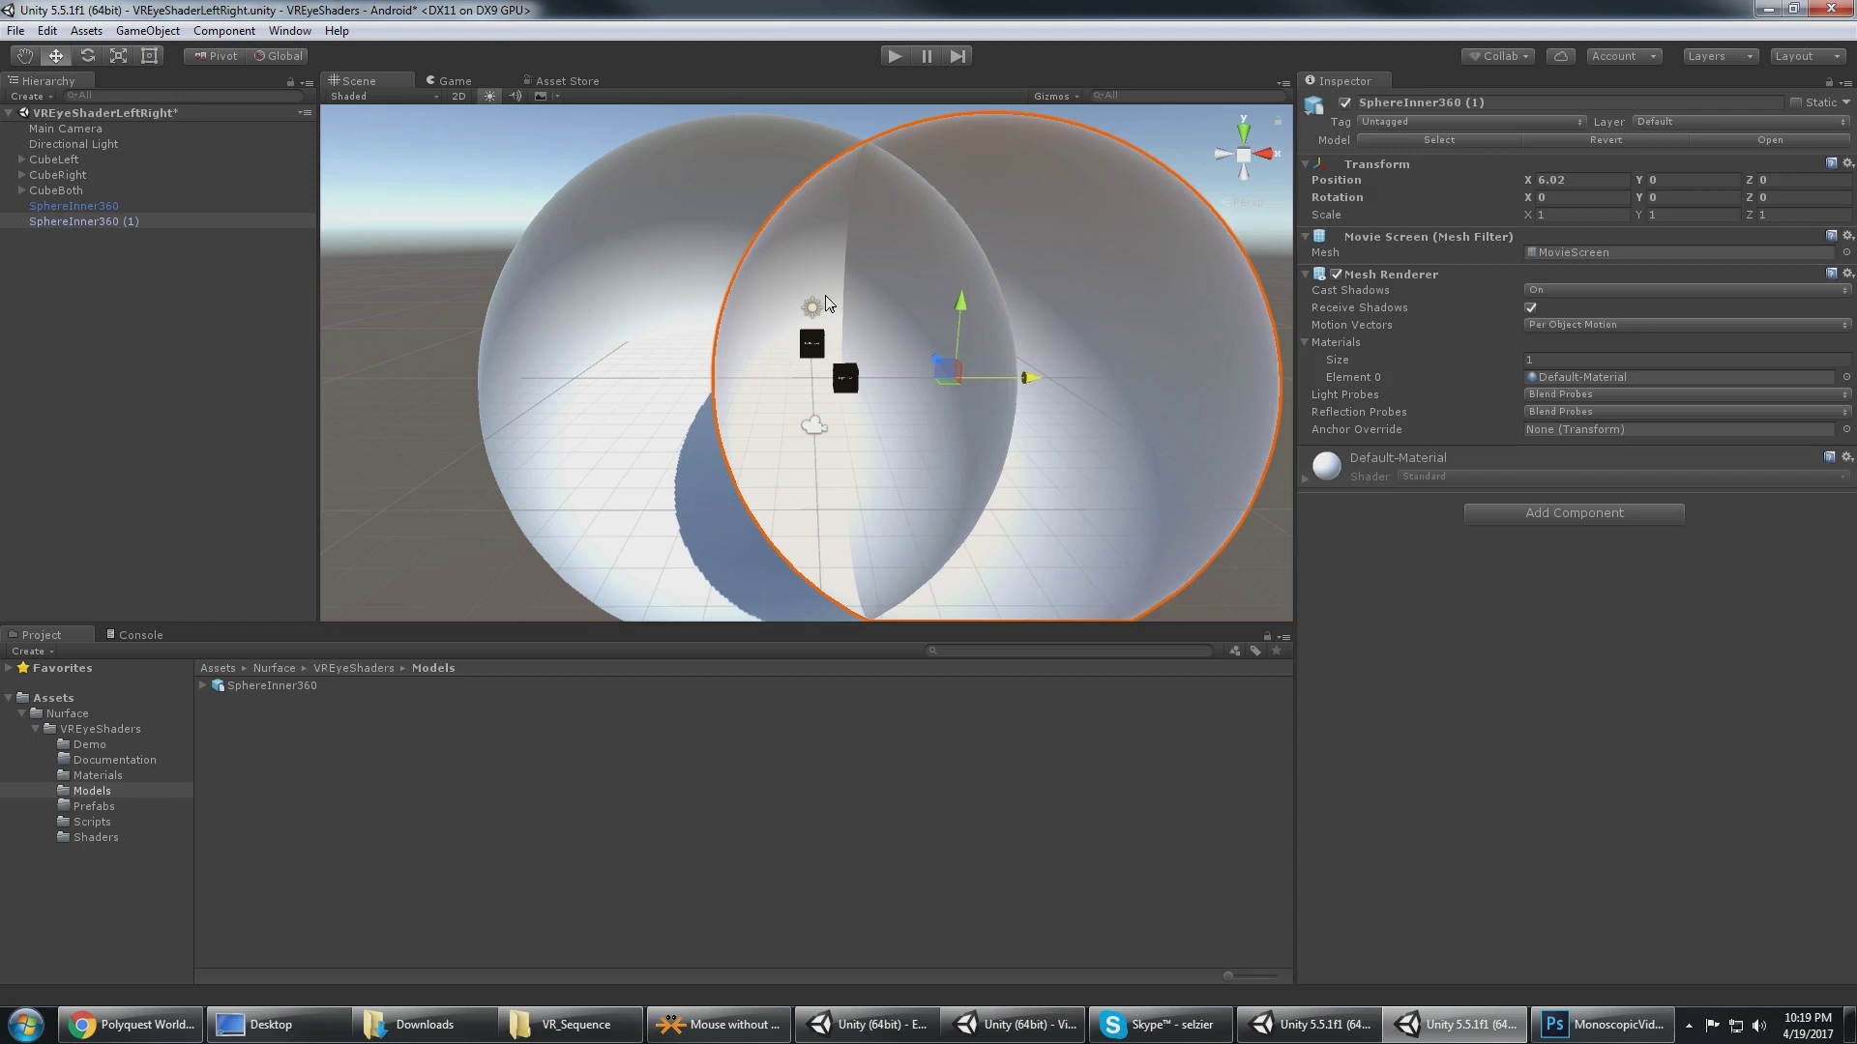
- Delete both SphereInner360 spheres from the VREyeShaderLeftRight scene
key("Delete")
left_click(613, 267)
key("Delete")
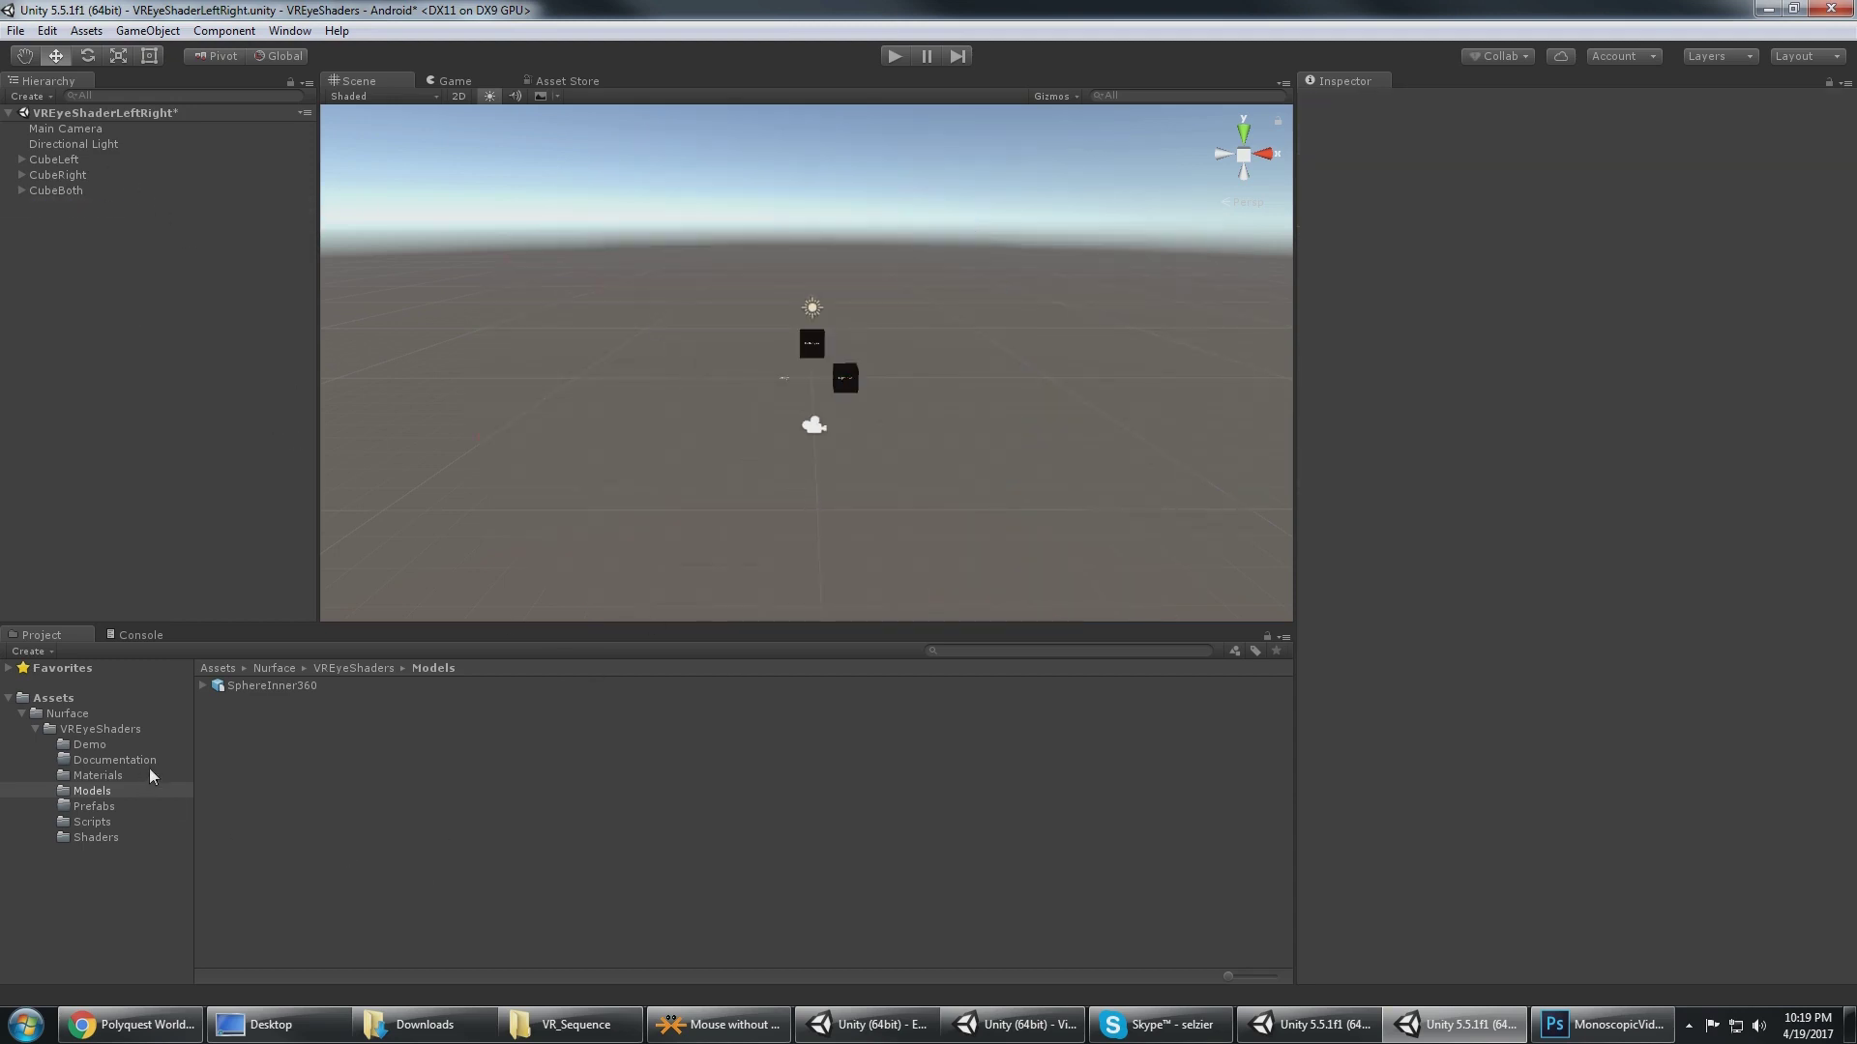
- Open the VREyeShaderStereo scene from the Demo folder
left_click(104, 745)
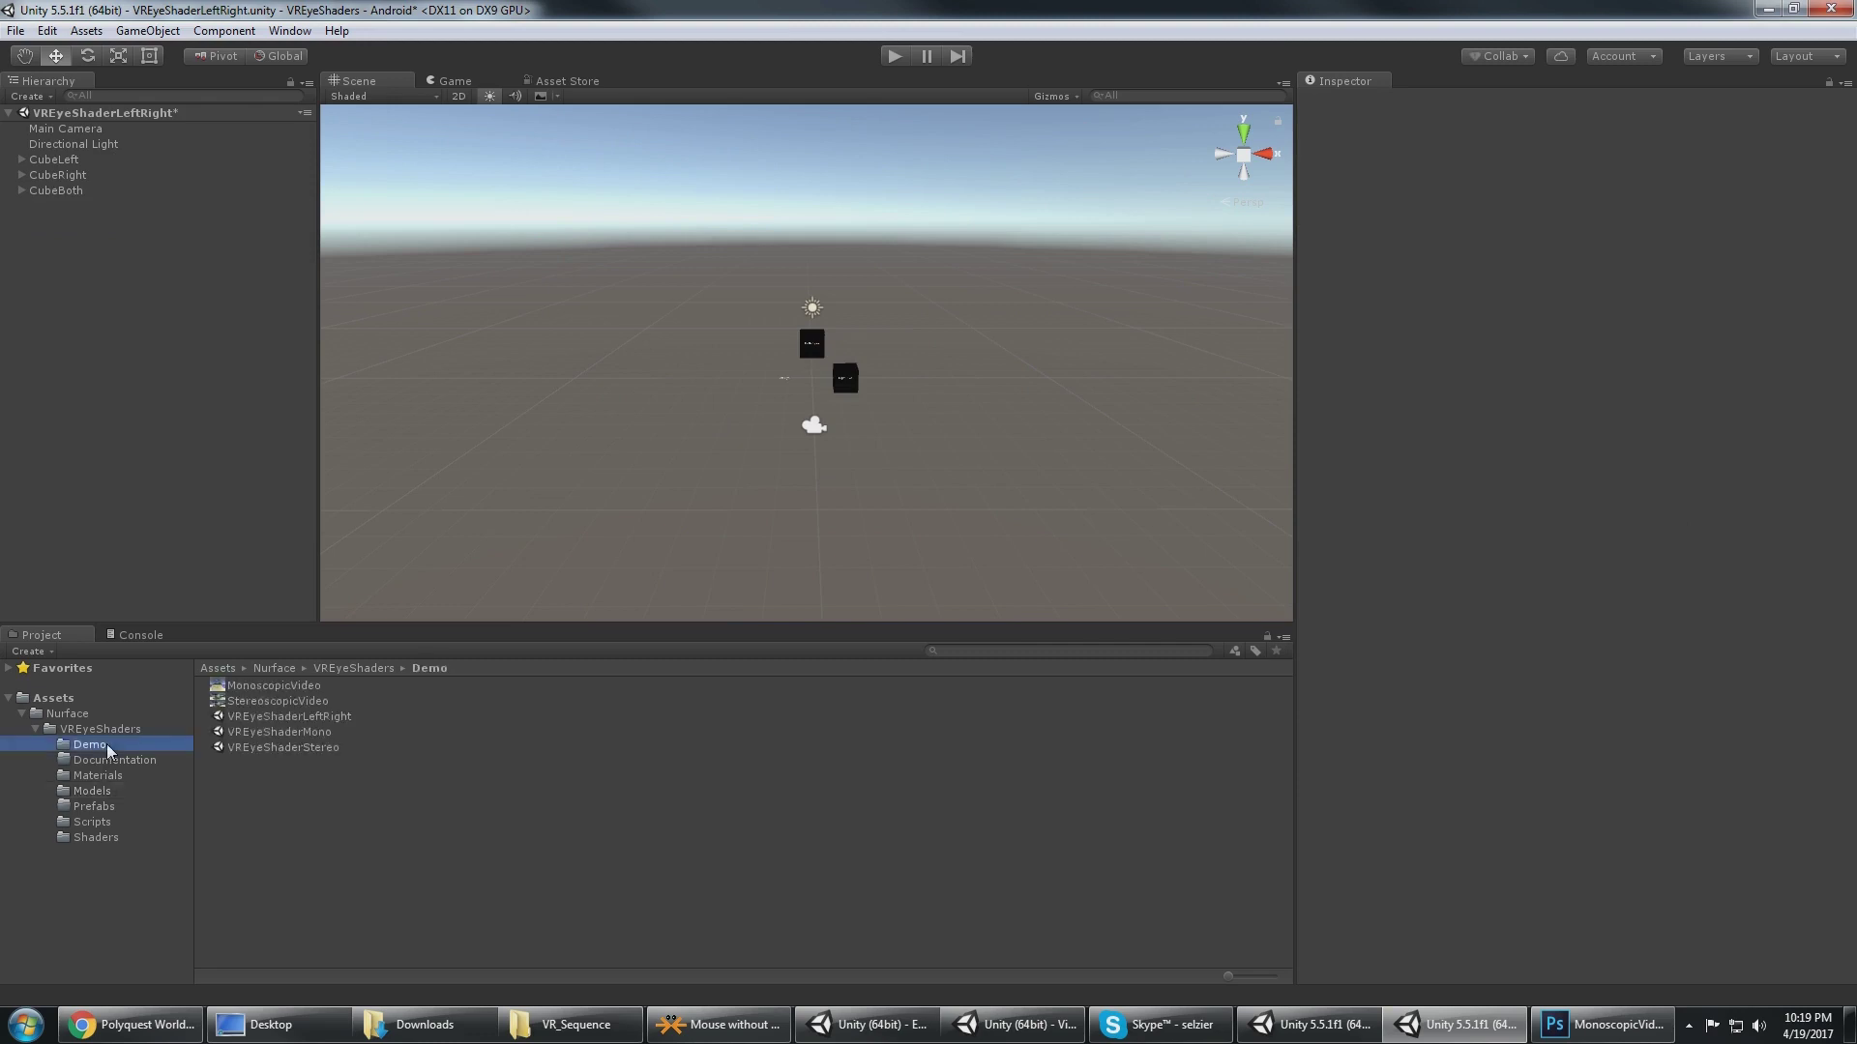
double_click(301, 746)
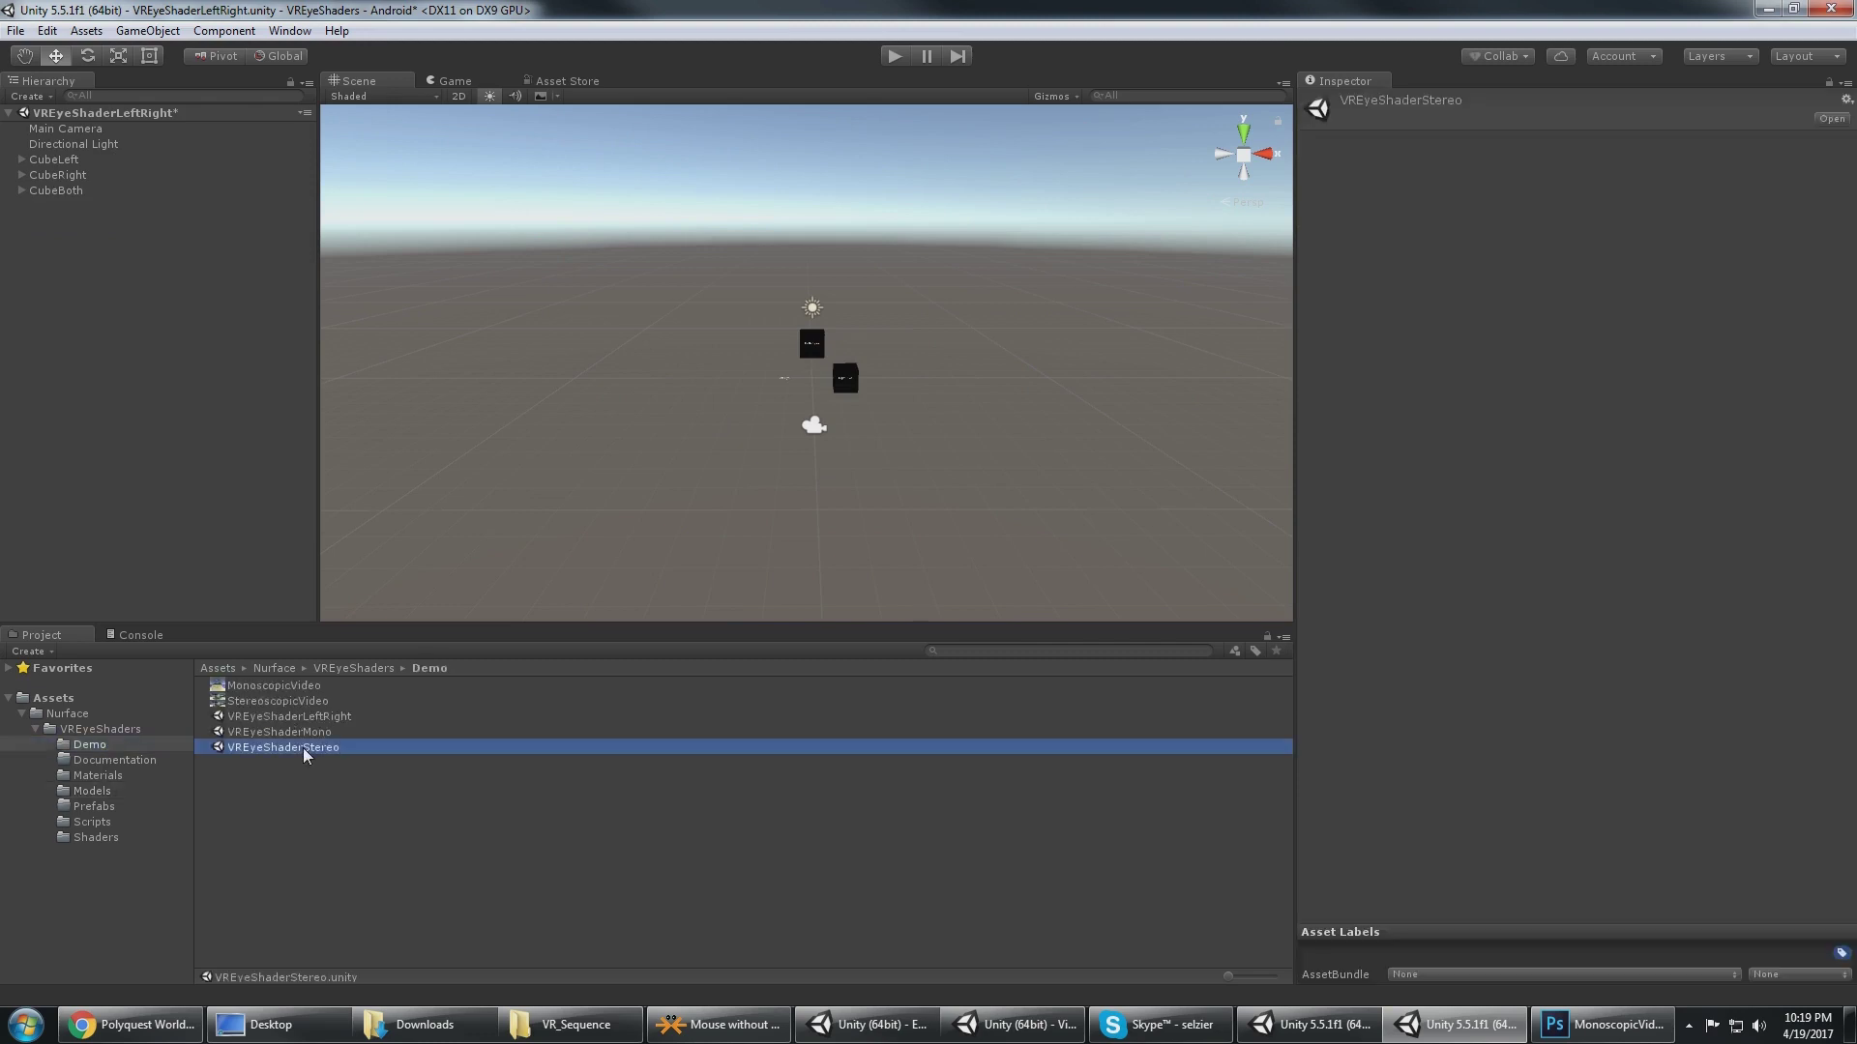
left_click(1002, 544)
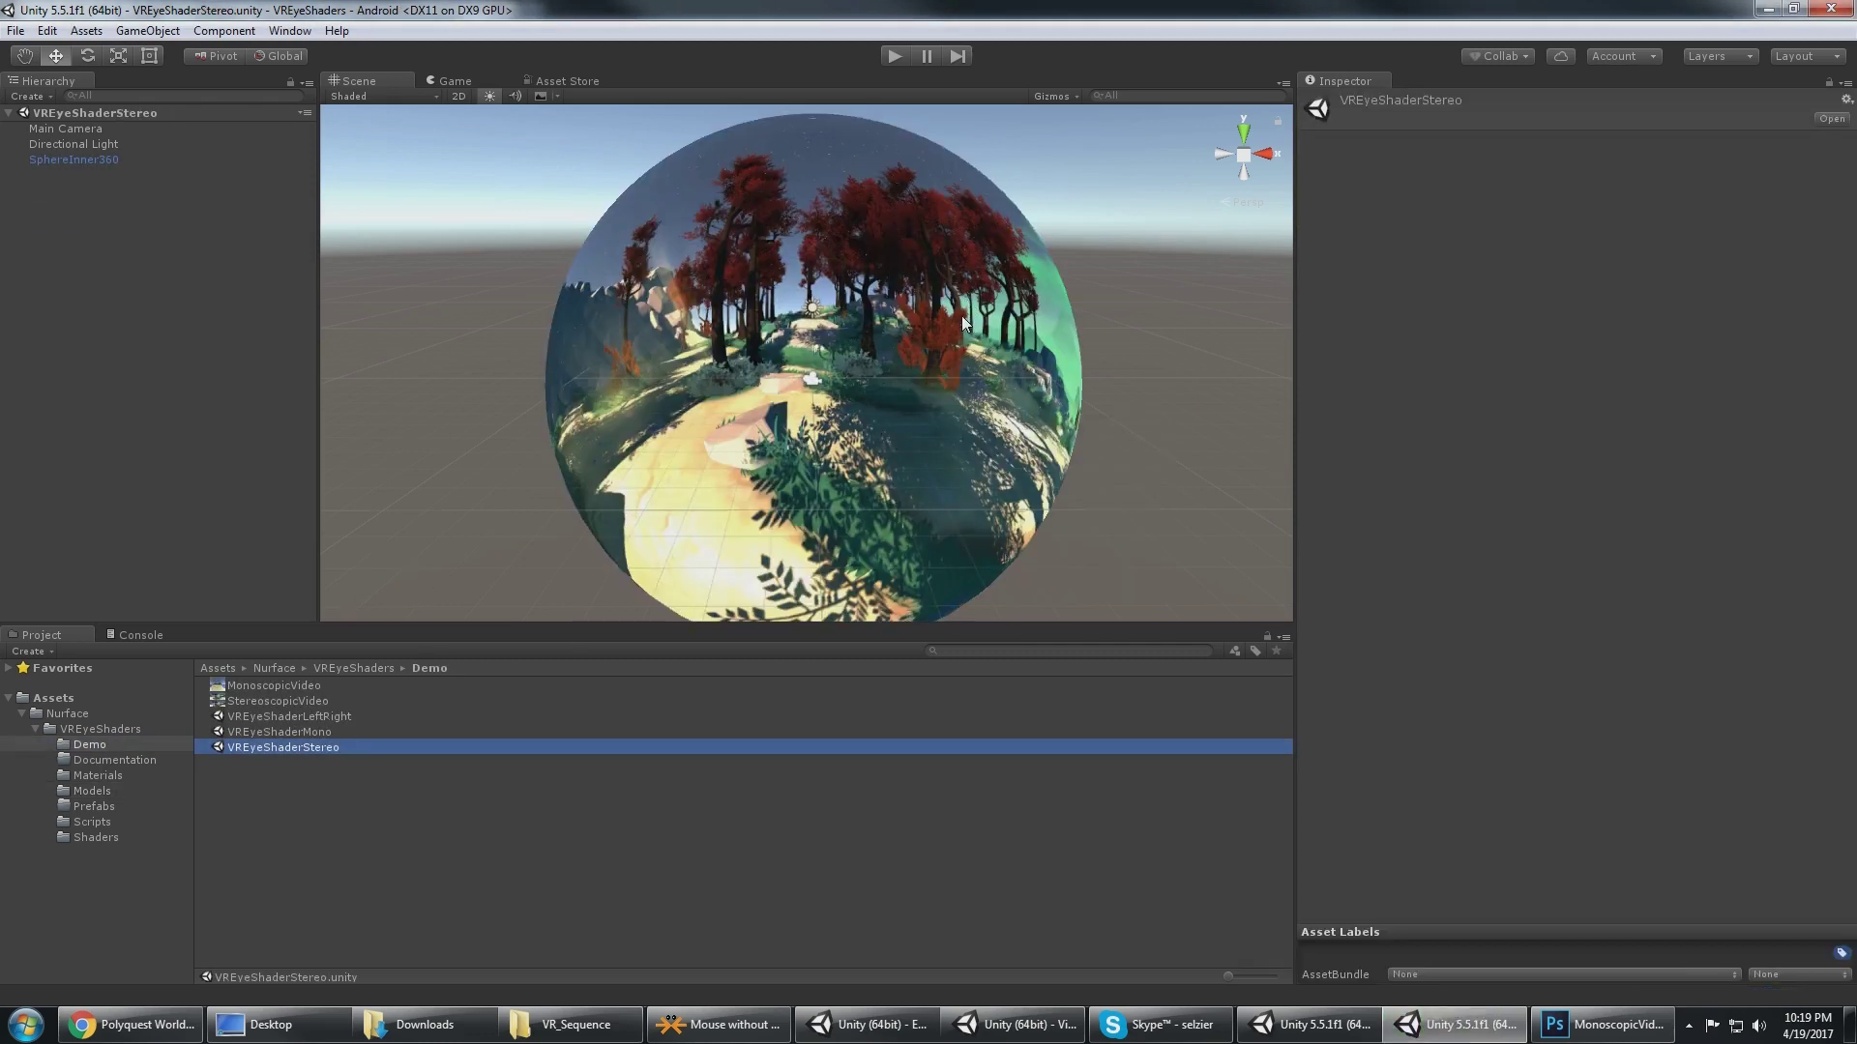
- Inspect SphereInner360 in the stereo scene from several angles, together with its matStereoscopic material and Base (RGB) texture
left_click_drag(961, 316, 701, 370, "alt")
left_click(696, 368)
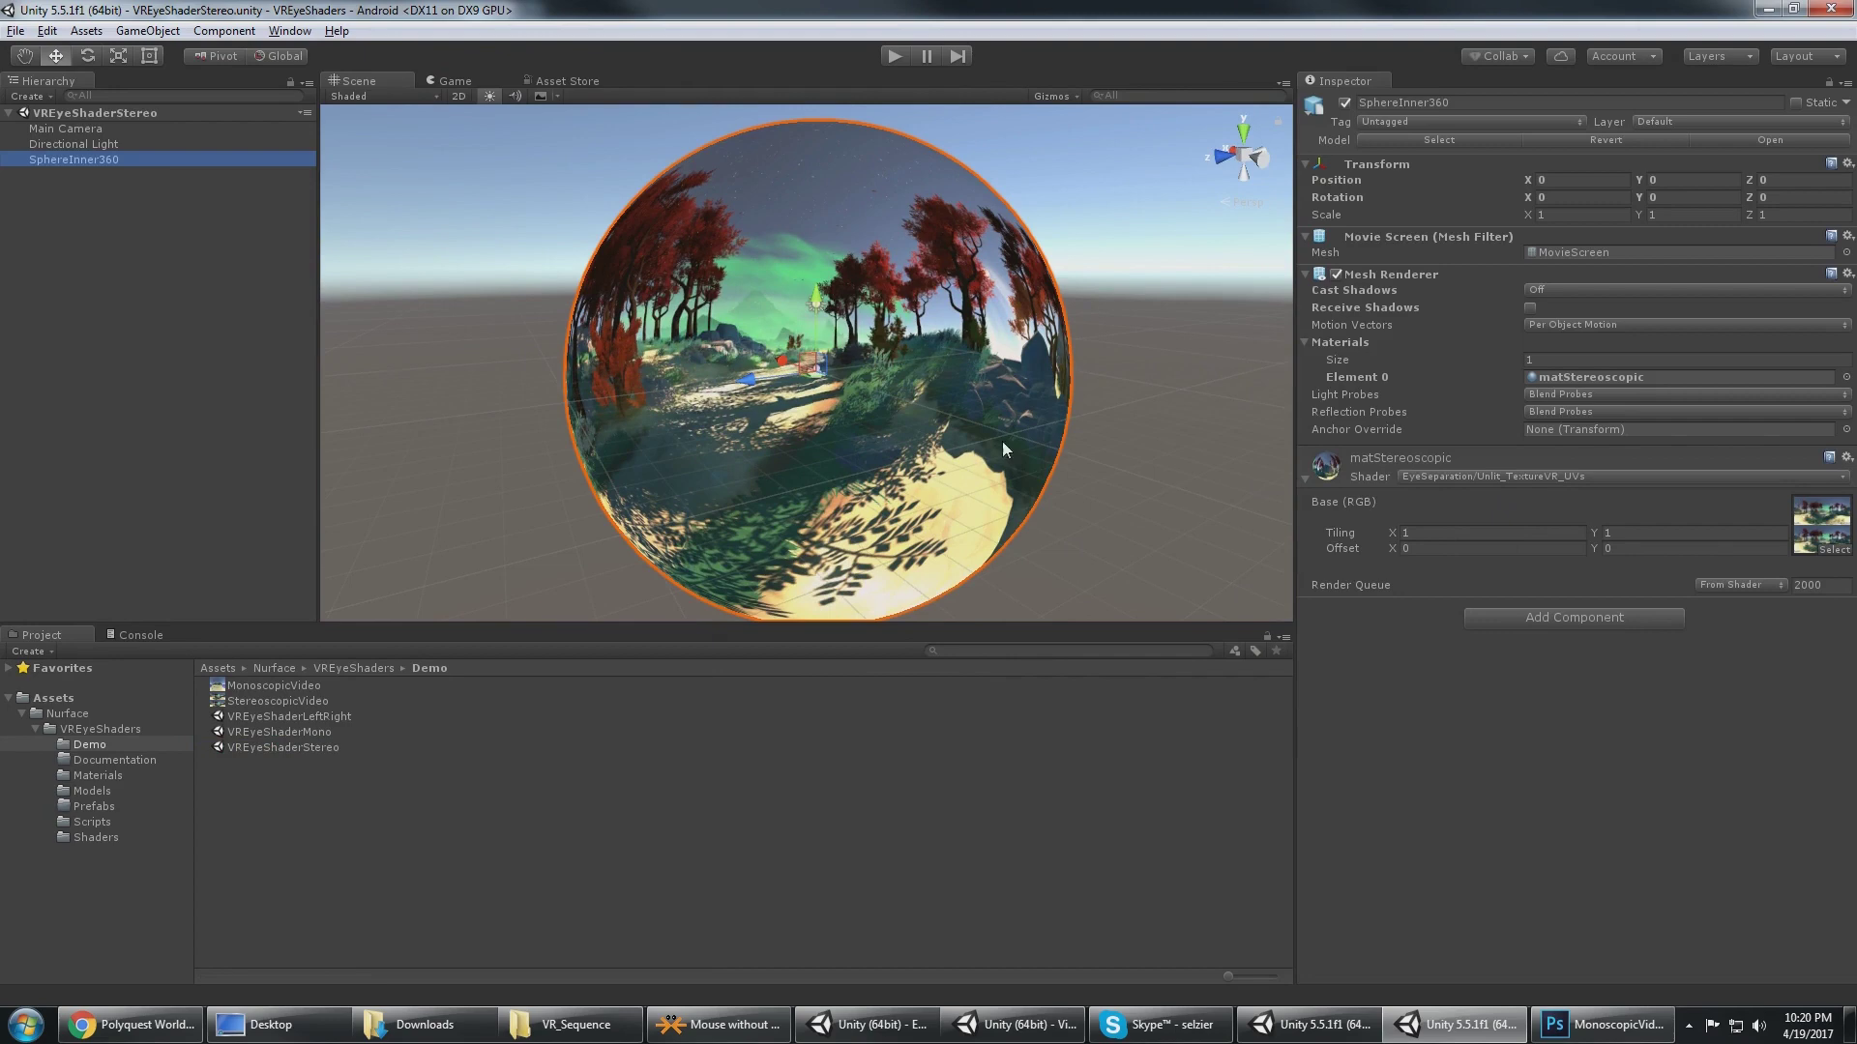
left_click_drag(1002, 448, 871, 338, "alt")
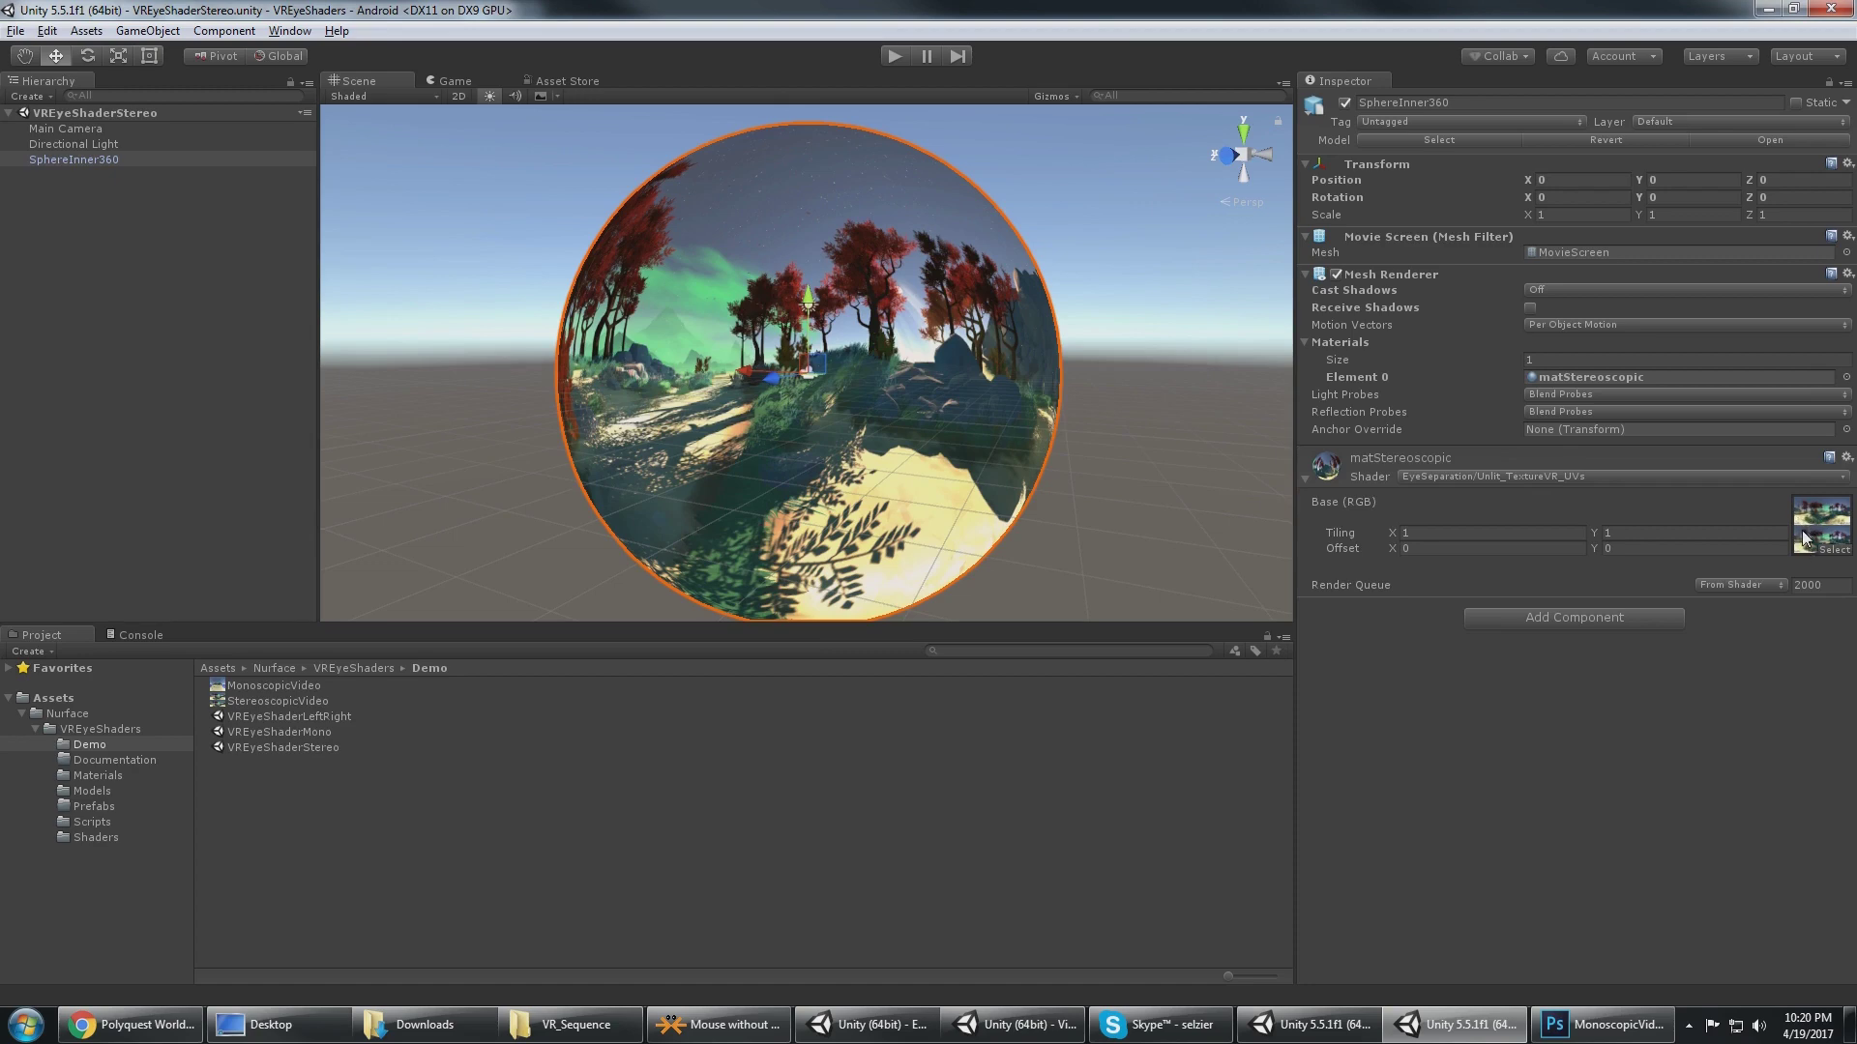
left_click_drag(1108, 357, 895, 119, "alt")
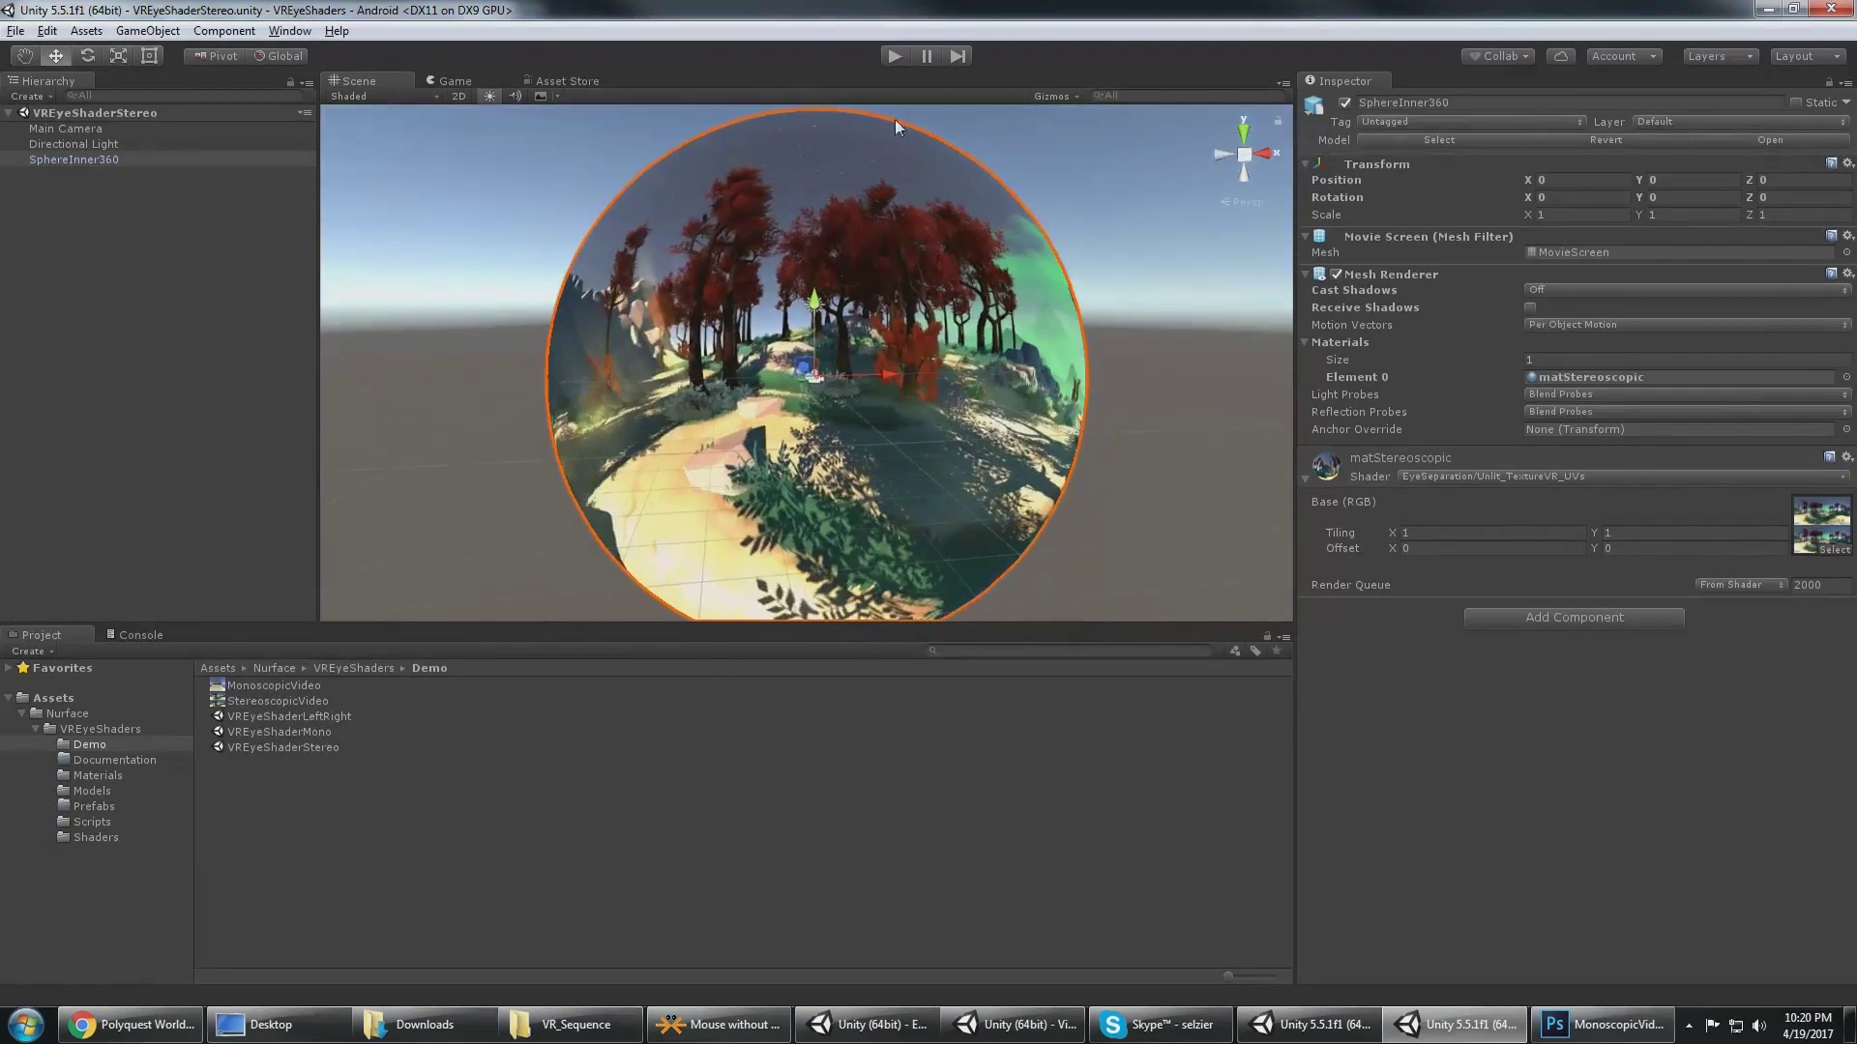
- Preview the stereoscopic sphere in play mode for both eyes, stop playback and return to the Demo folder
left_click(887, 53)
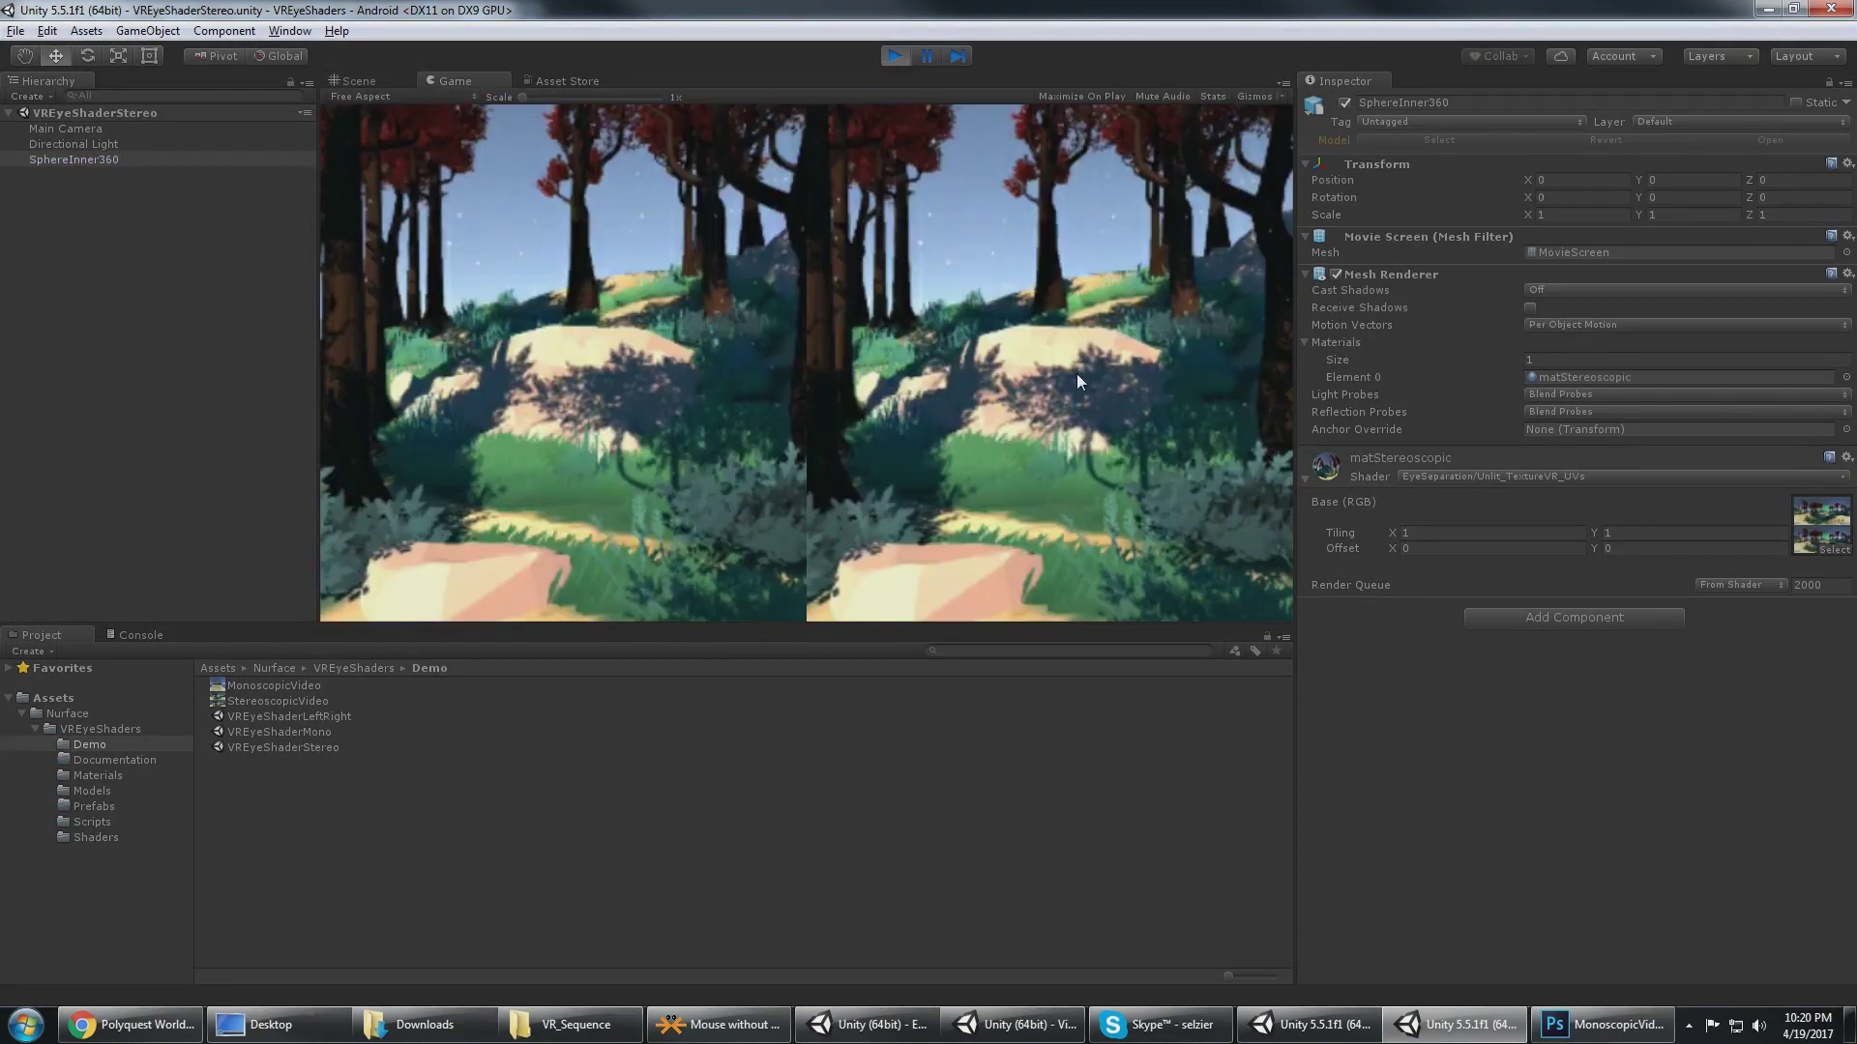
left_click(895, 56)
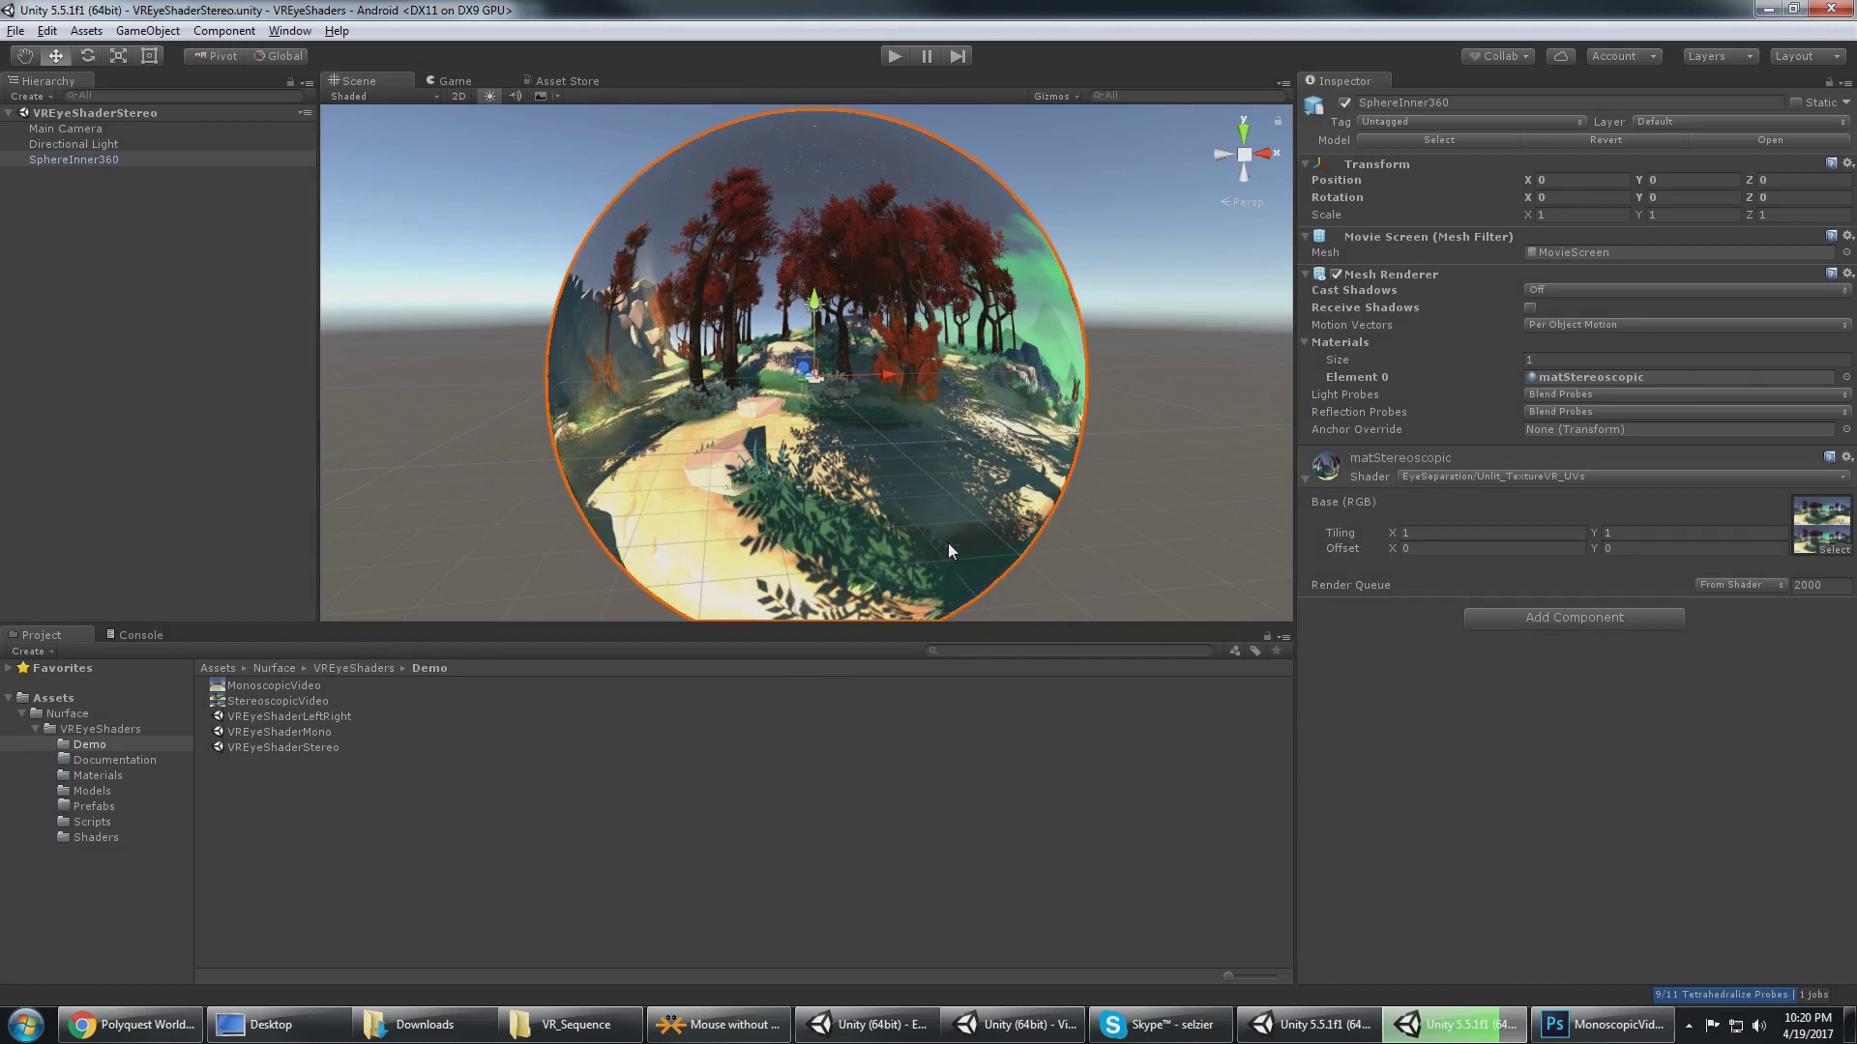
scroll(1148, 418, "down", 2)
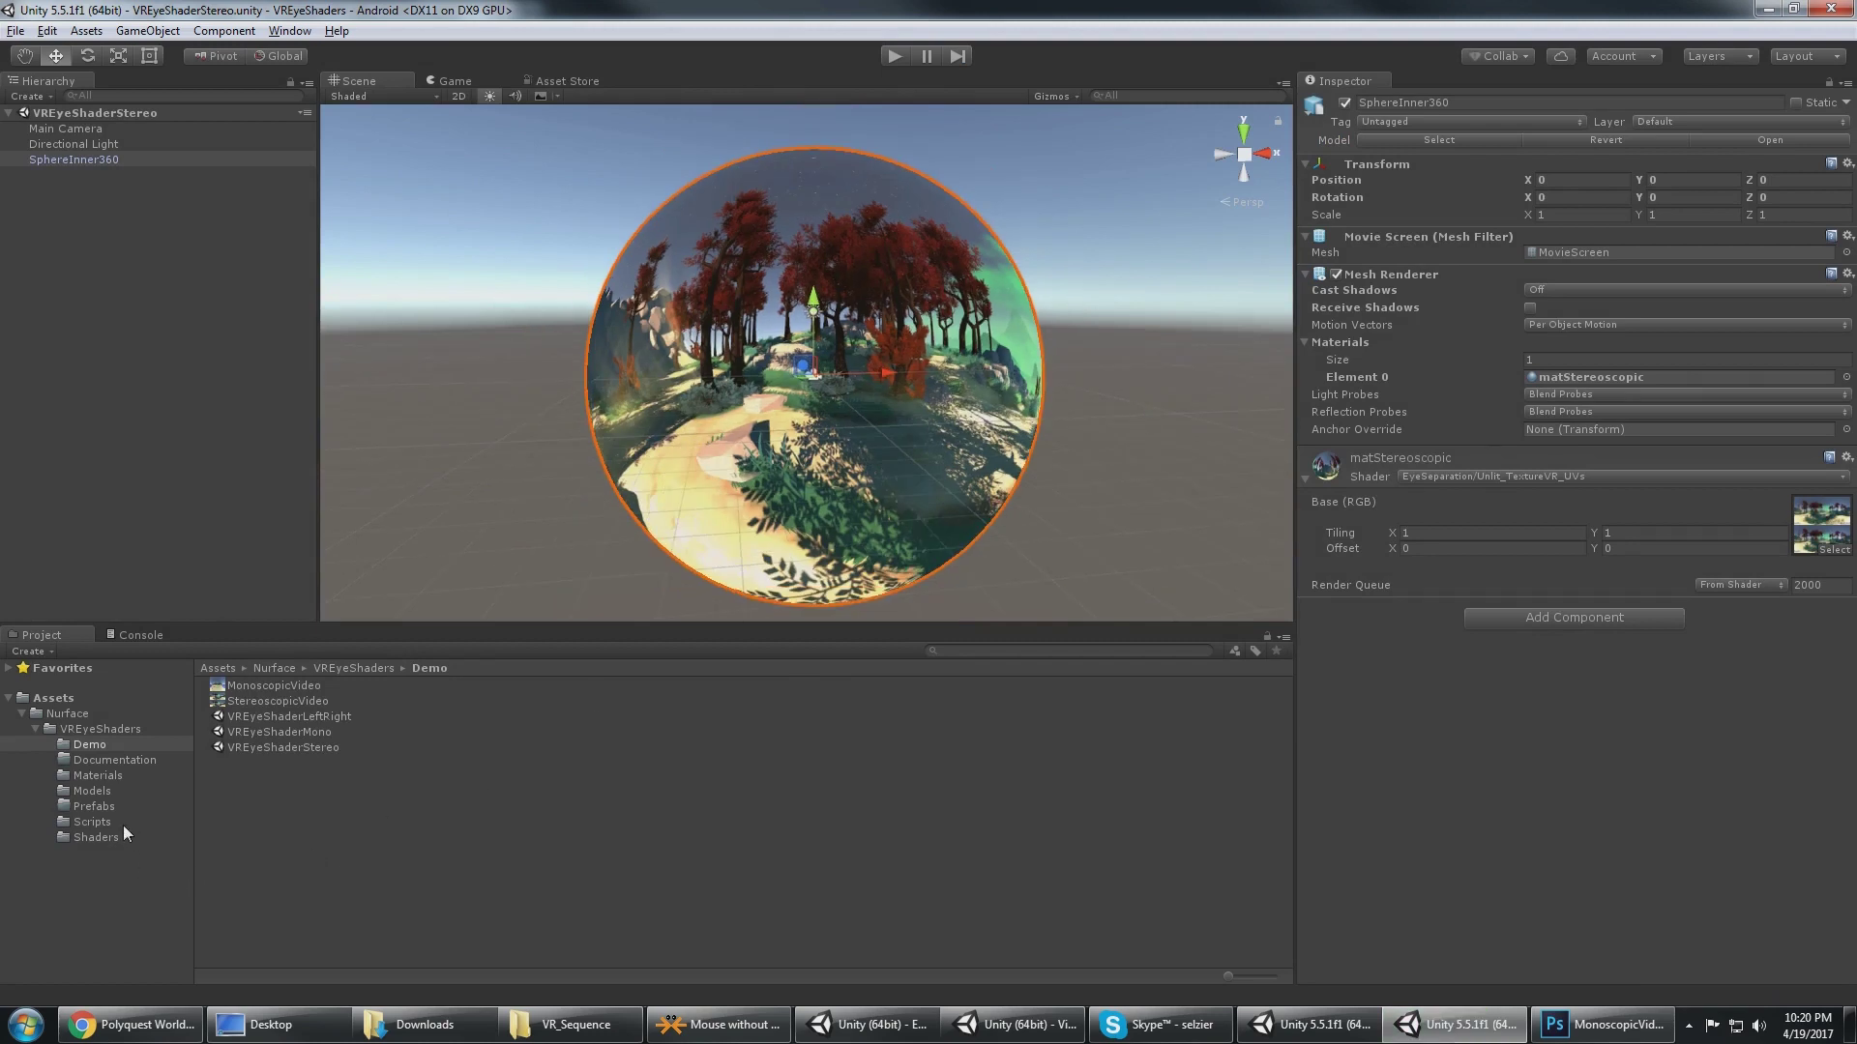
left_click(123, 913)
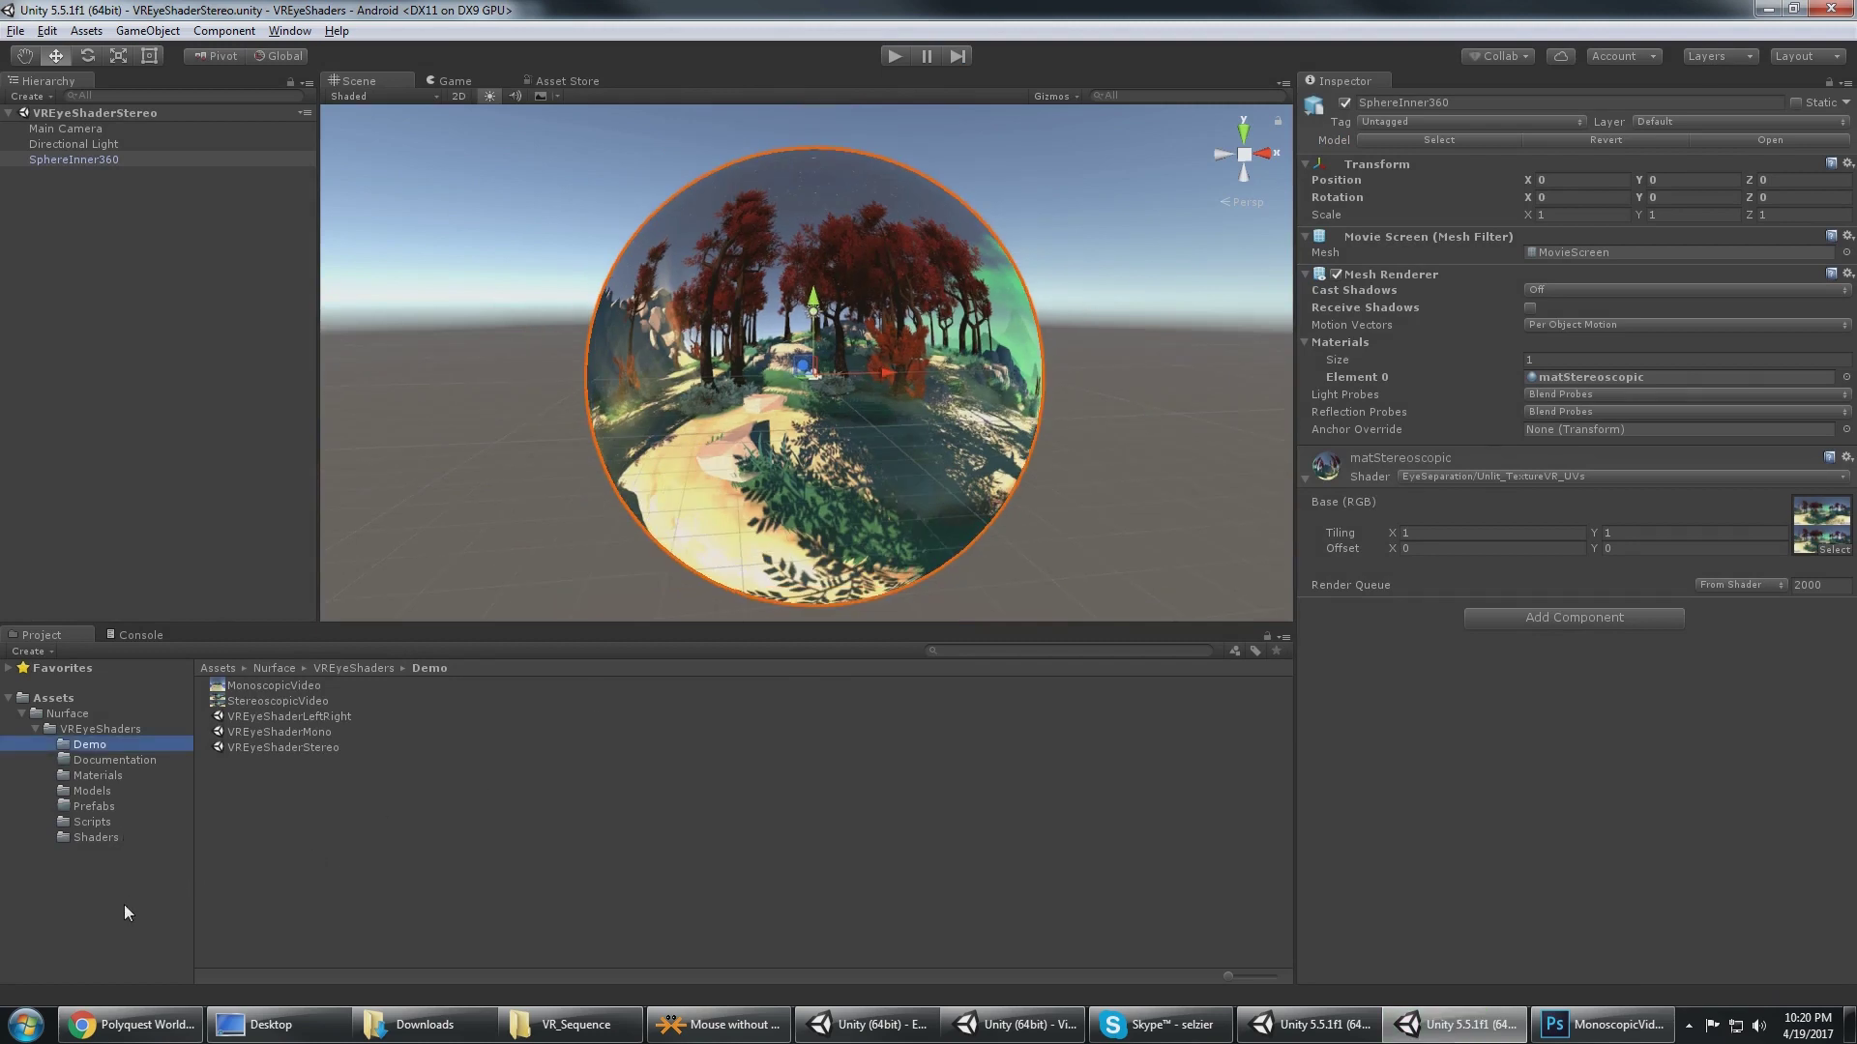